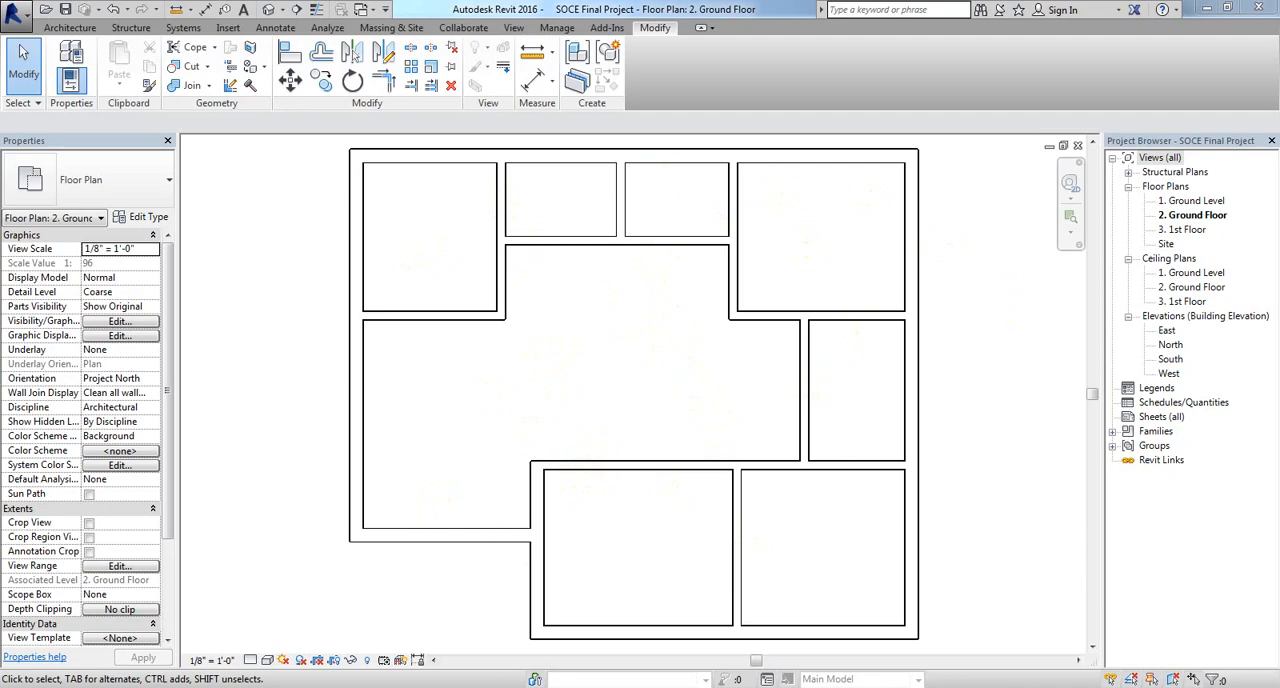
# Step: Start placing a door and choose the Single-Flush 36" x 80" type as the starting type
pyautogui.hotkey('alt', 'Tab')
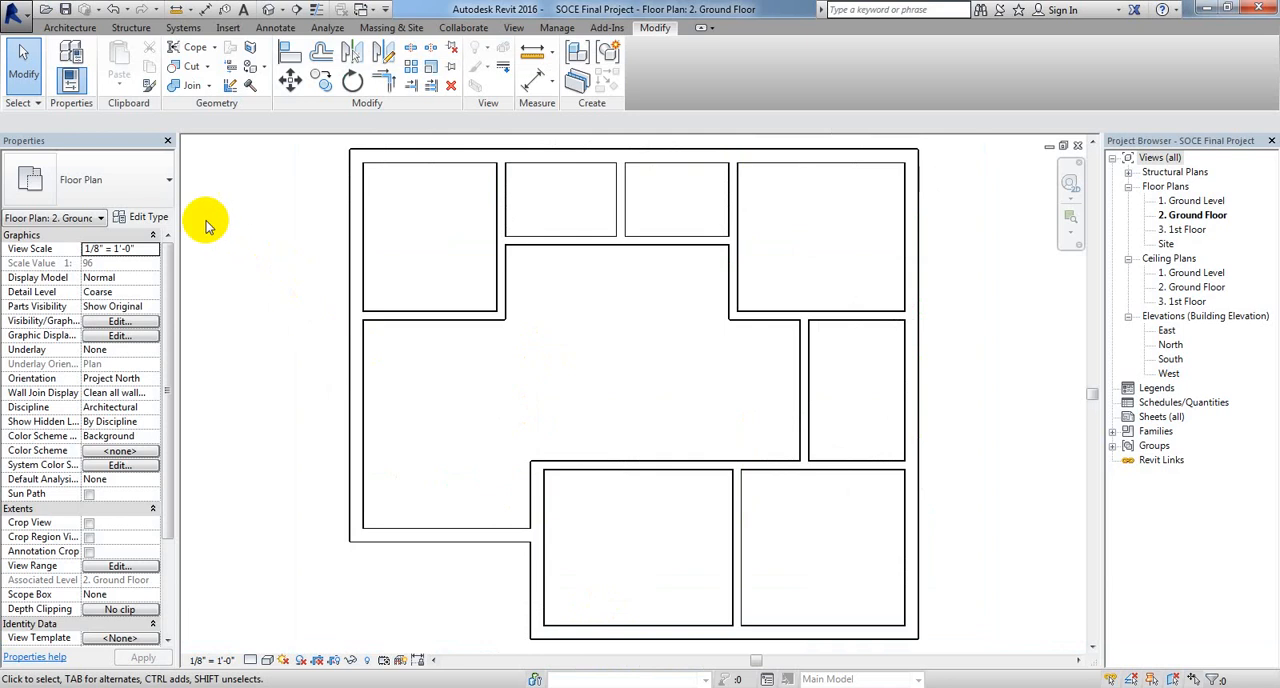
pyautogui.click(70, 27)
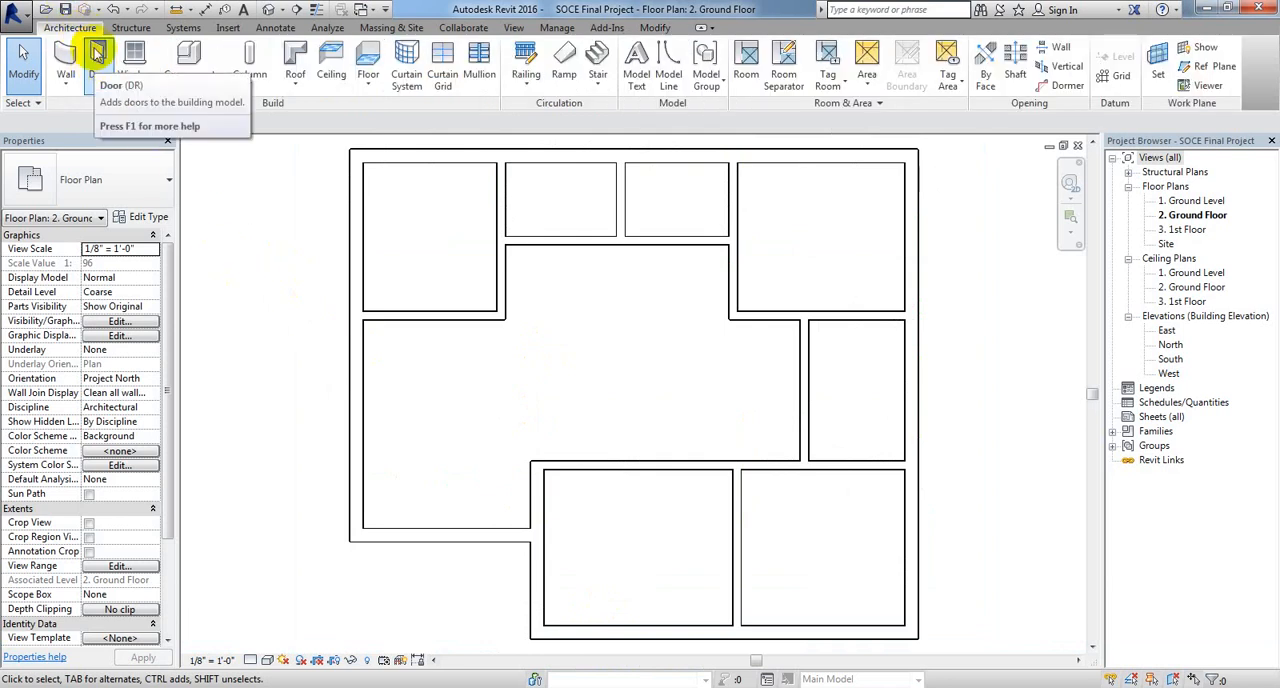
pyautogui.click(97, 62)
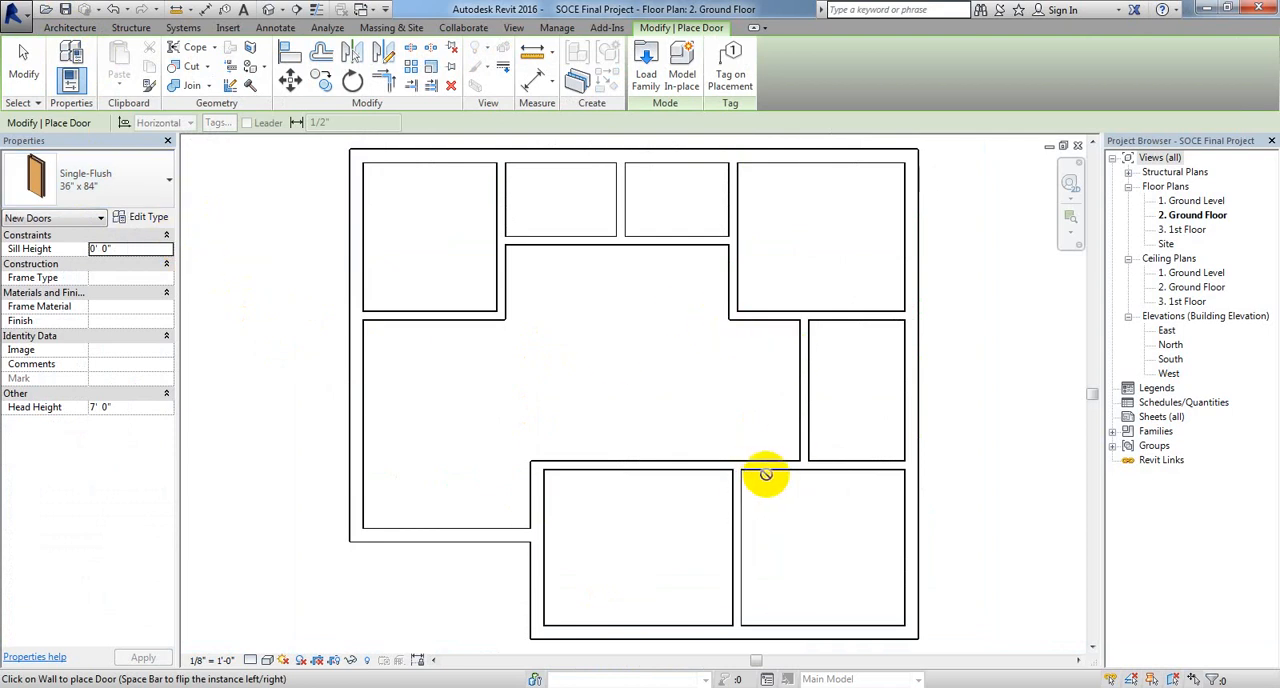
pyautogui.click(170, 182)
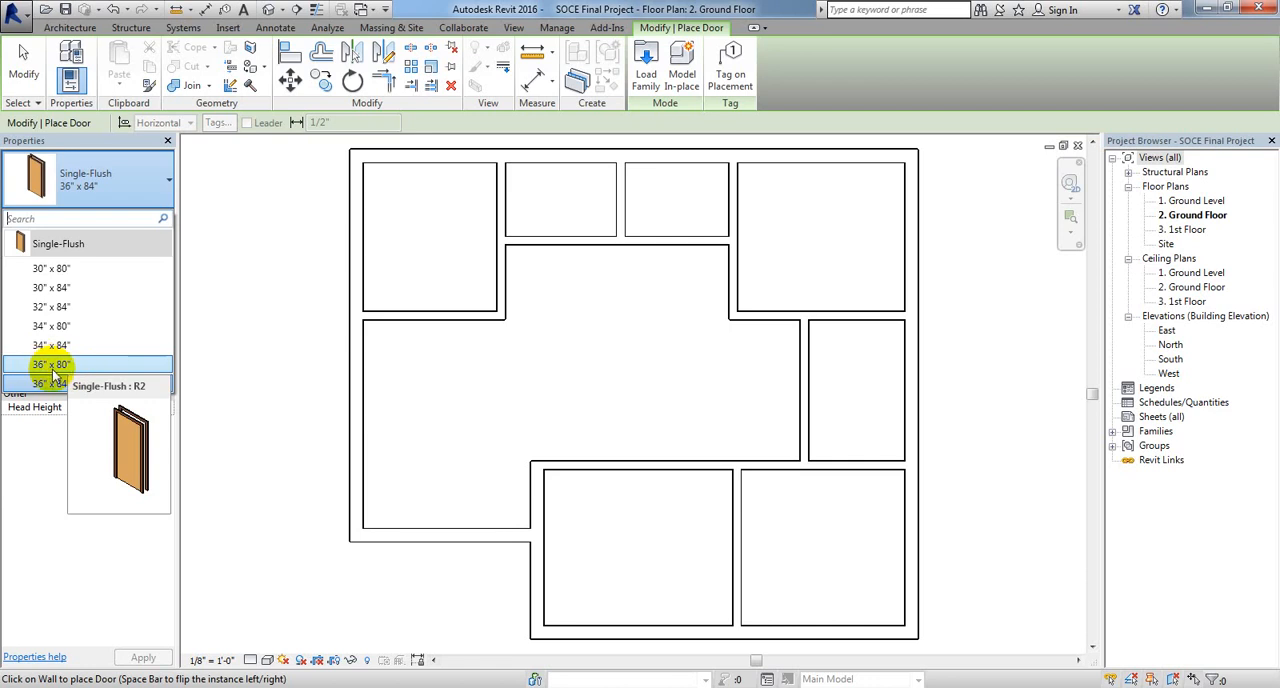
pyautogui.click(51, 366)
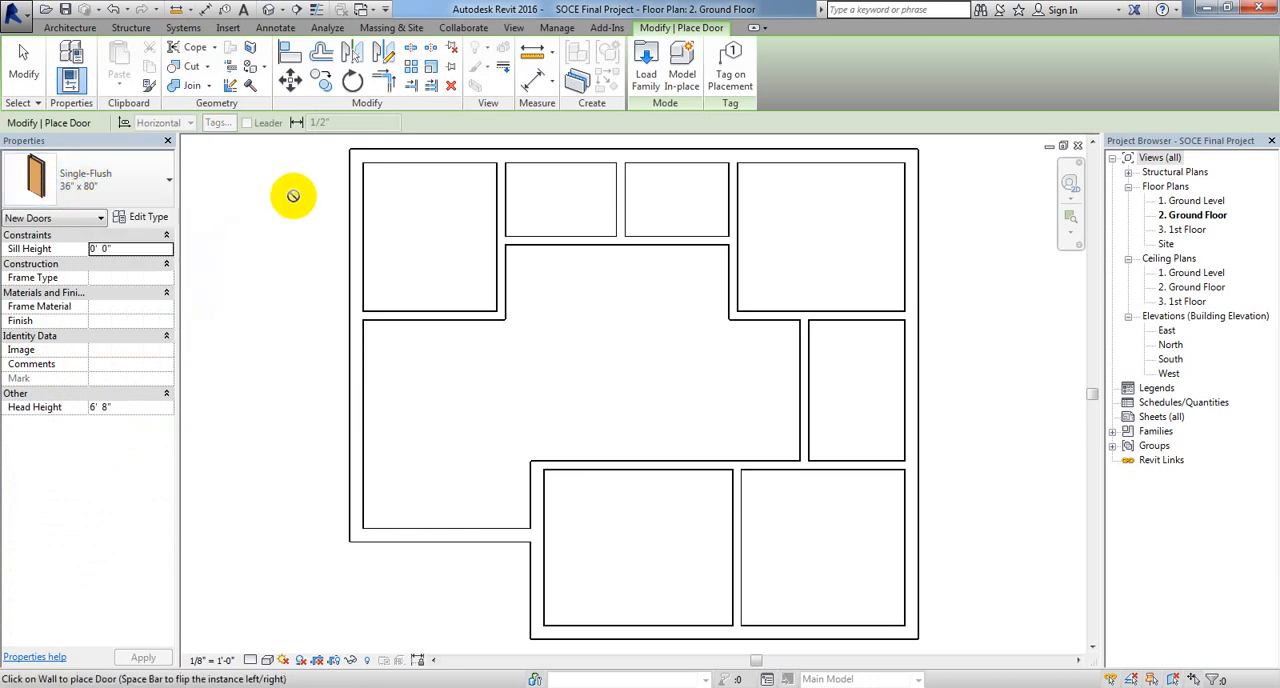
# Step: Switch to the Windows Calculator and convert the 7-foot door height to inches by multiplying by 12
pyautogui.click(22, 687)
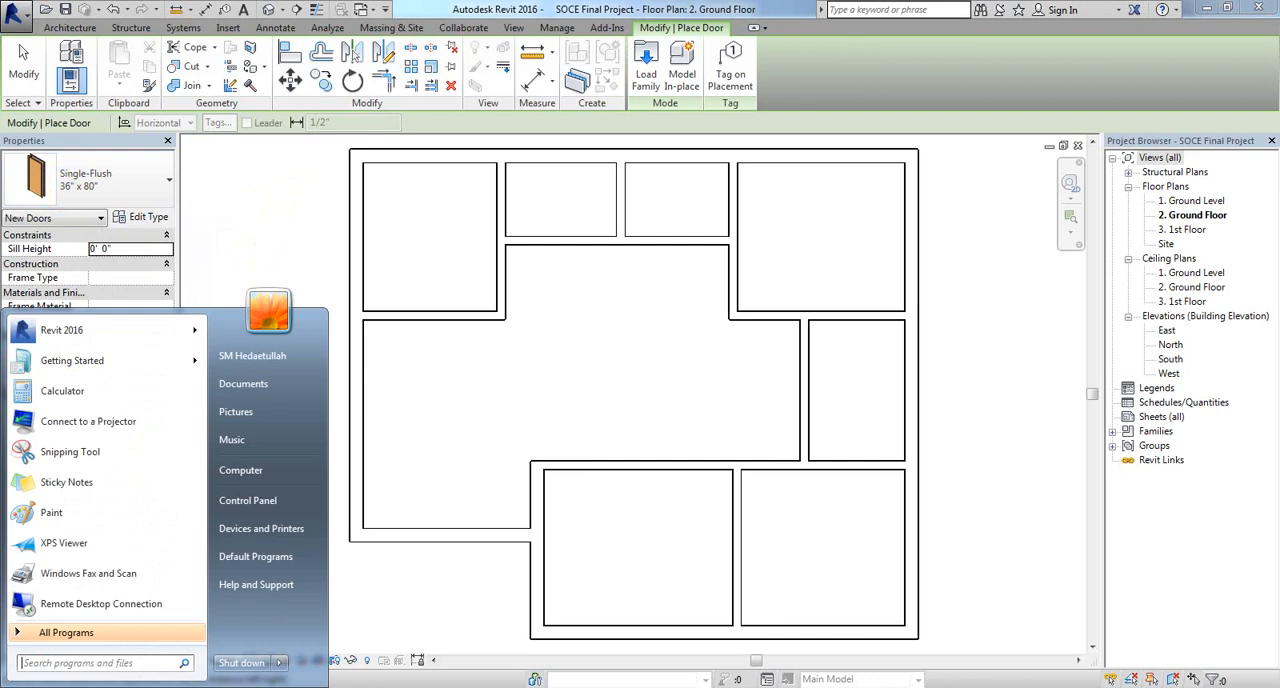
pyautogui.click(93, 398)
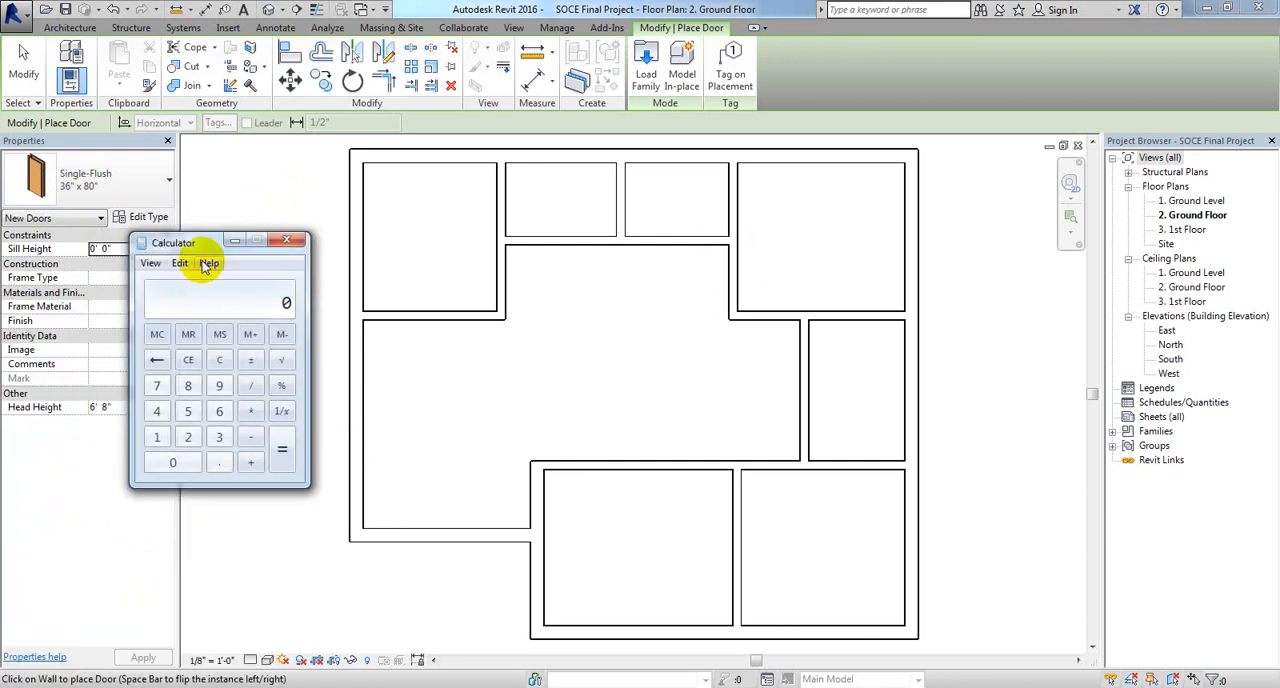
pyautogui.moveTo(200, 245); pyautogui.dragTo(780, 255)
pyautogui.click(741, 397)
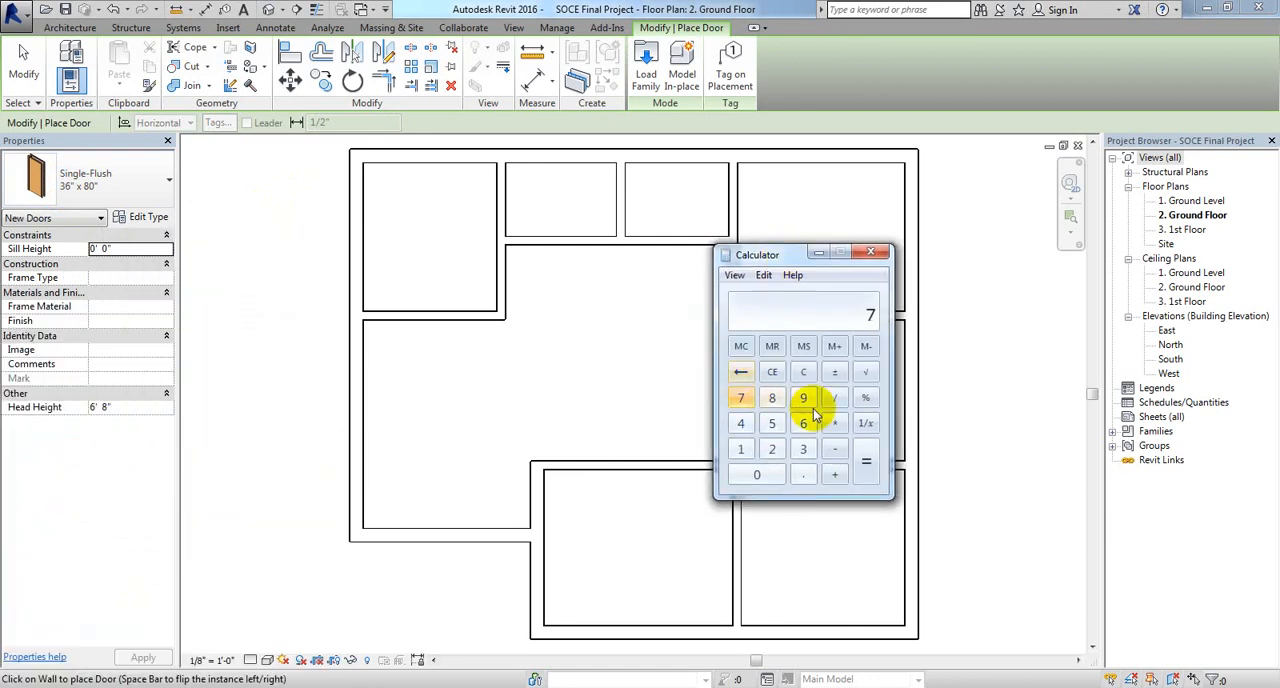
pyautogui.click(835, 423)
pyautogui.click(772, 449)
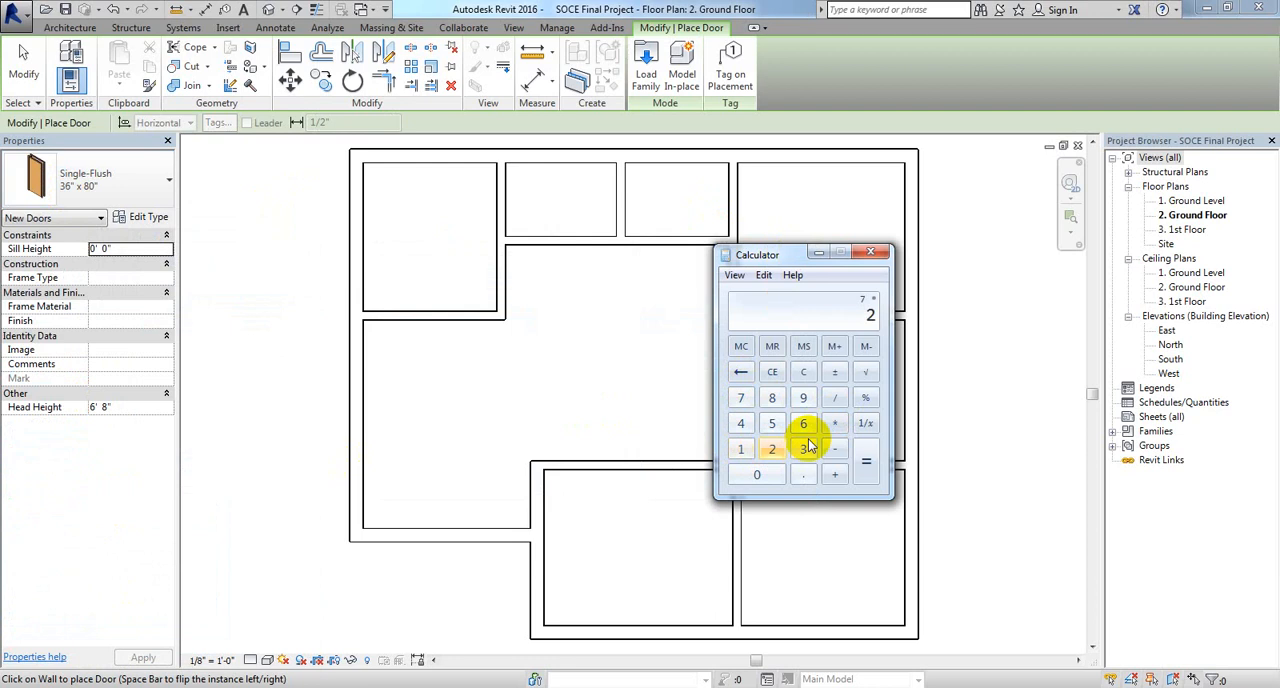
pyautogui.click(741, 372)
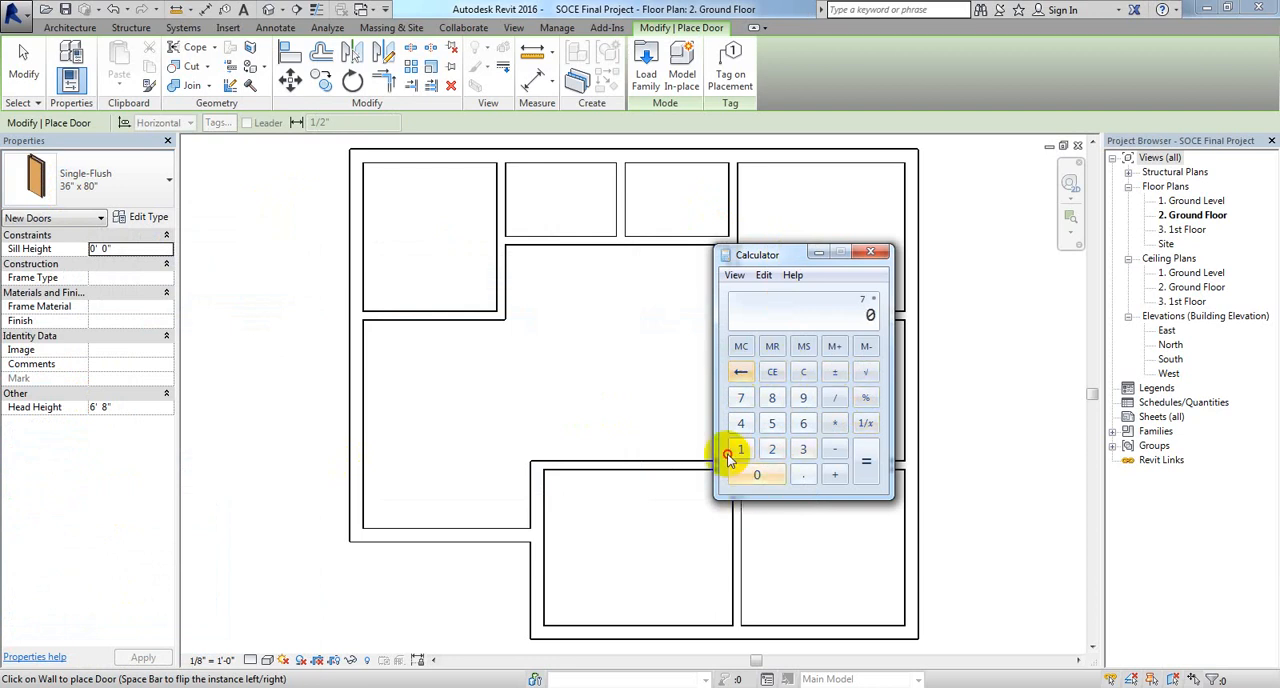
pyautogui.click(738, 450)
pyautogui.click(772, 449)
pyautogui.click(866, 462)
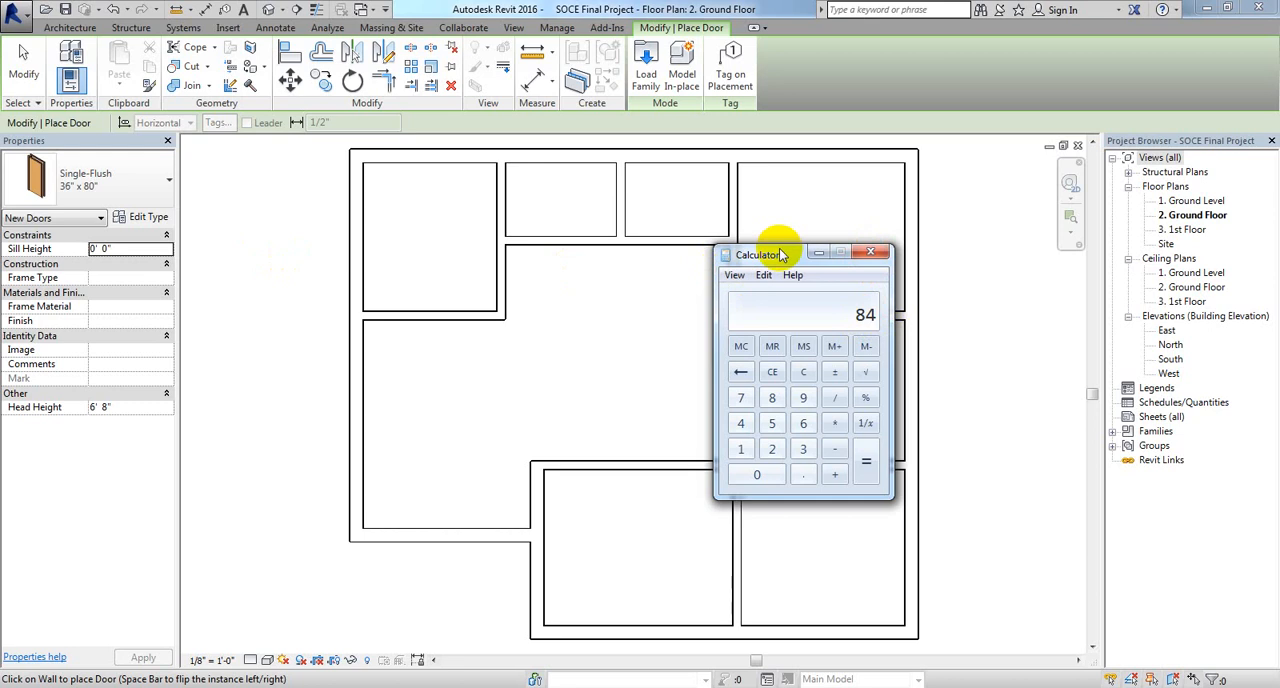
# Step: Convert the 3.5-foot door width to inches by multiplying by 12, and close the calculator
pyautogui.click(803, 449)
pyautogui.click(803, 475)
pyautogui.click(772, 423)
pyautogui.click(834, 423)
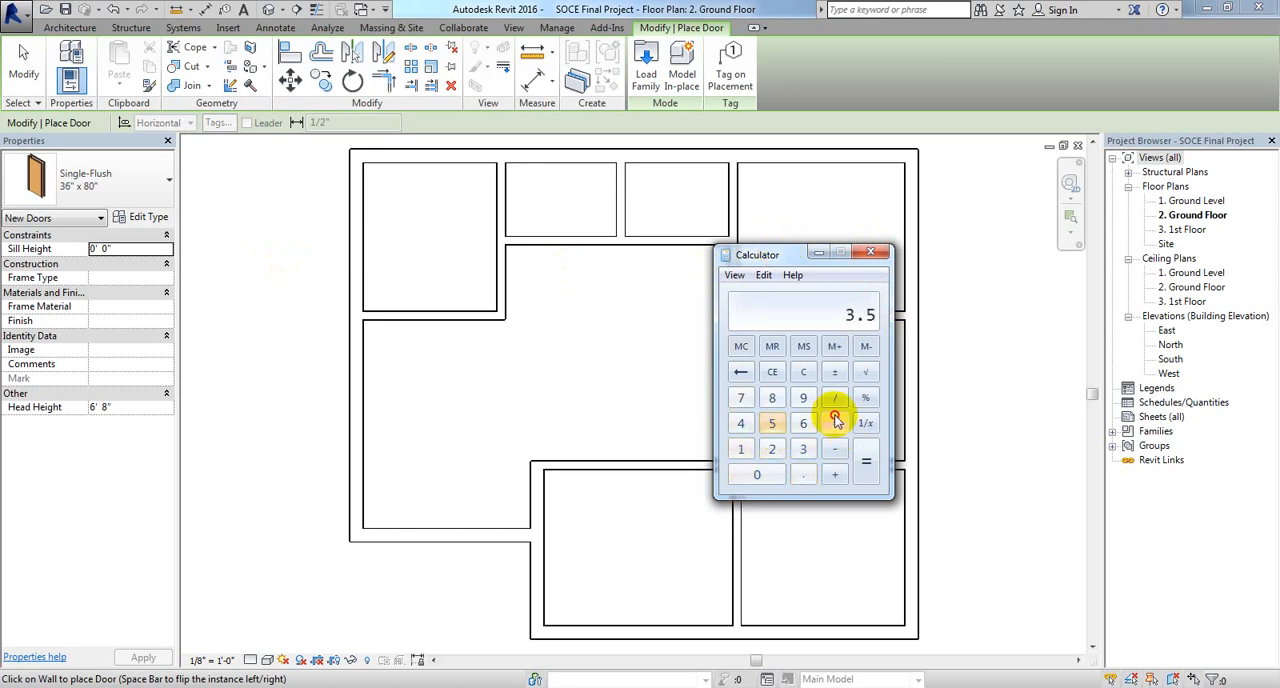
pyautogui.click(741, 449)
pyautogui.click(772, 449)
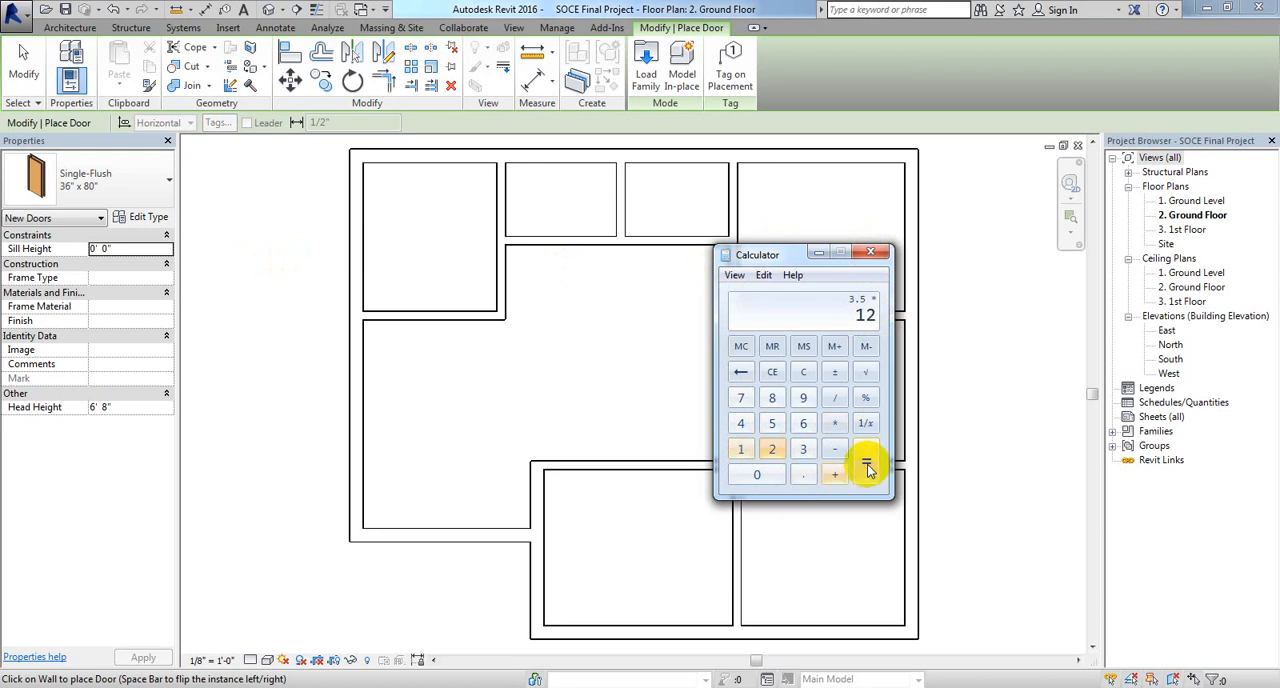
pyautogui.click(866, 463)
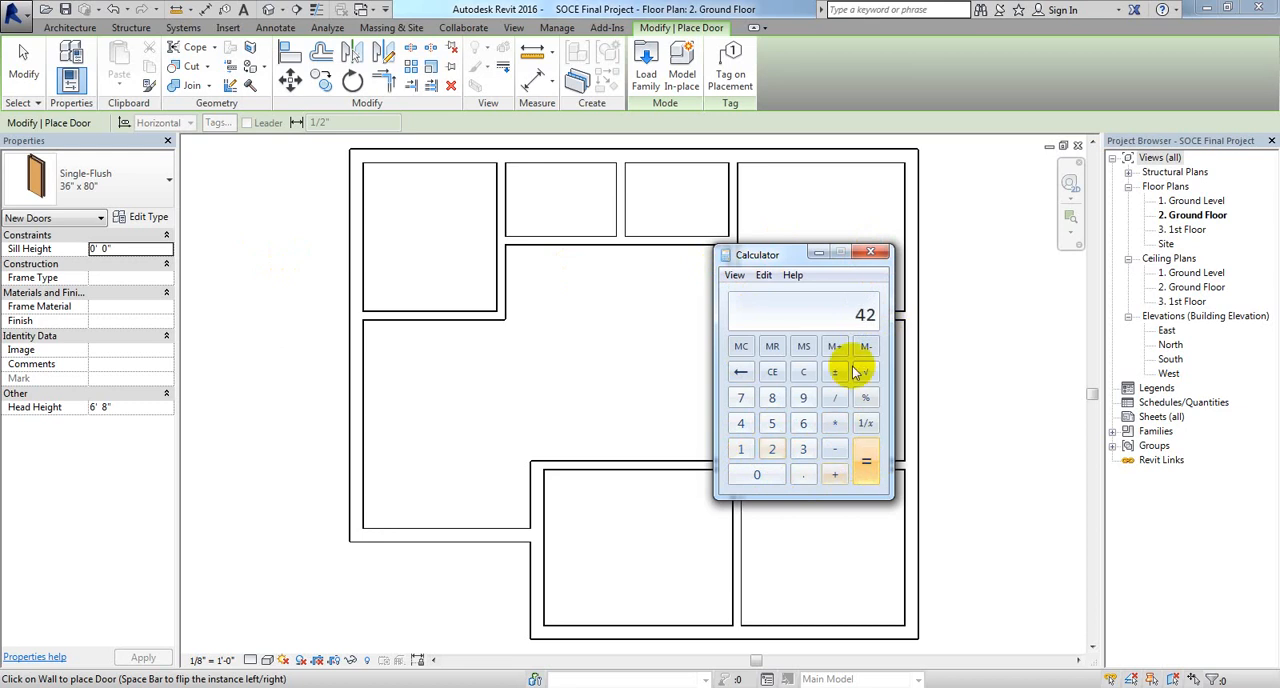
pyautogui.click(874, 255)
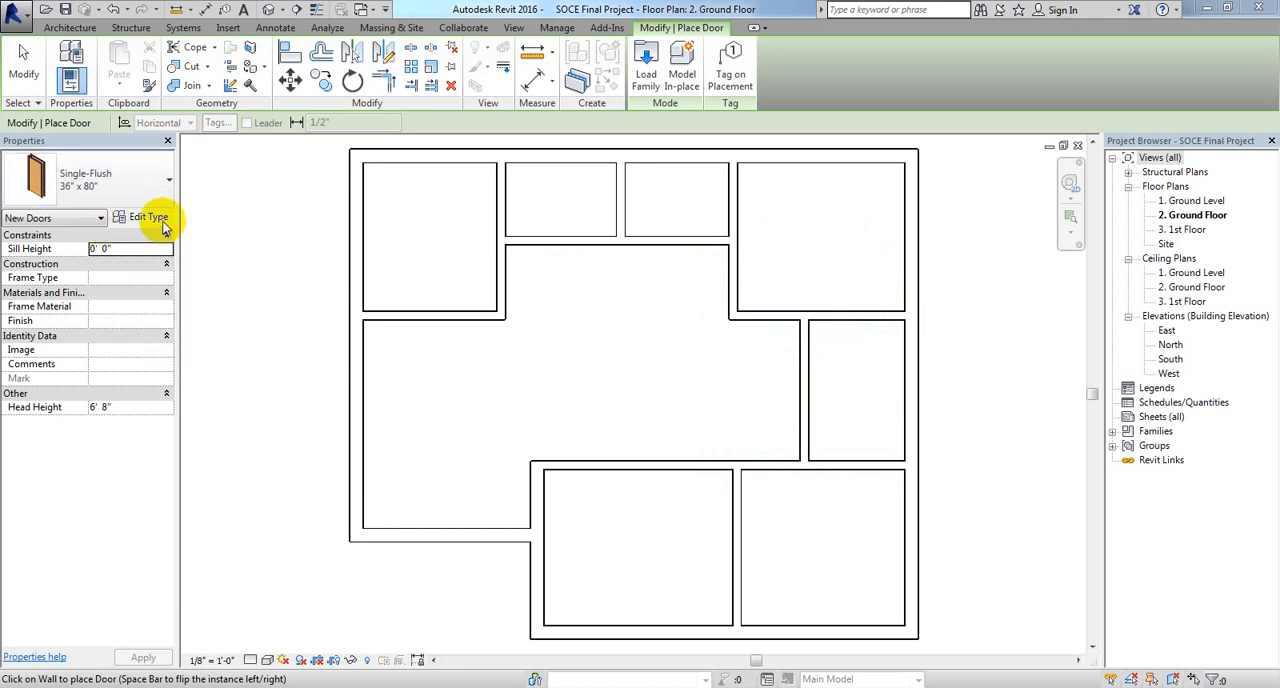
# Step: Duplicate the 36" x 80" Single-Flush door type under the name 42" x 84"
pyautogui.click(148, 218)
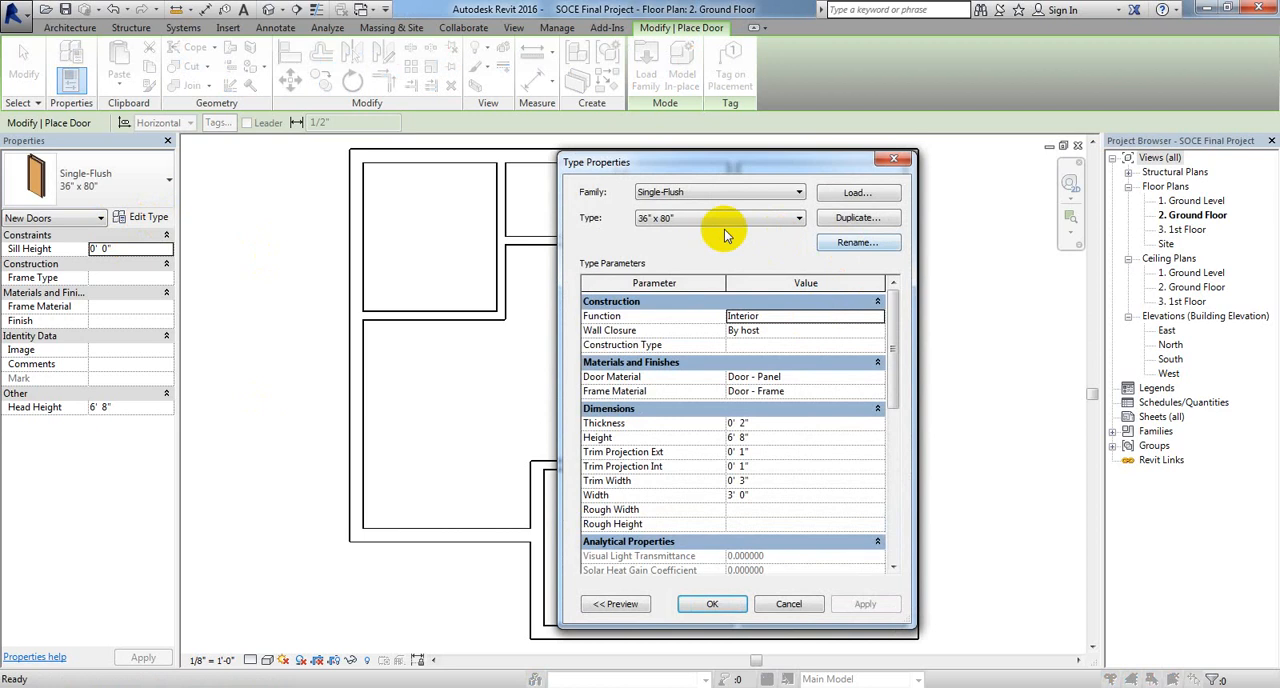
pyautogui.click(858, 219)
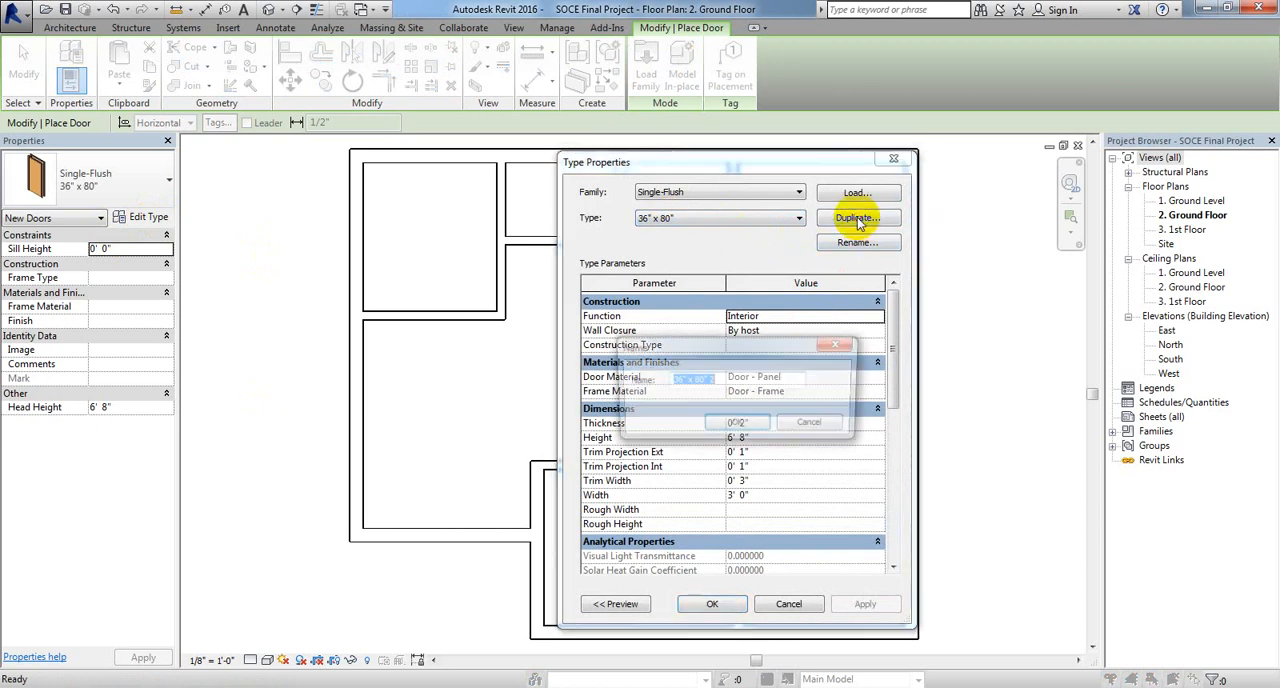
pyautogui.click(728, 384)
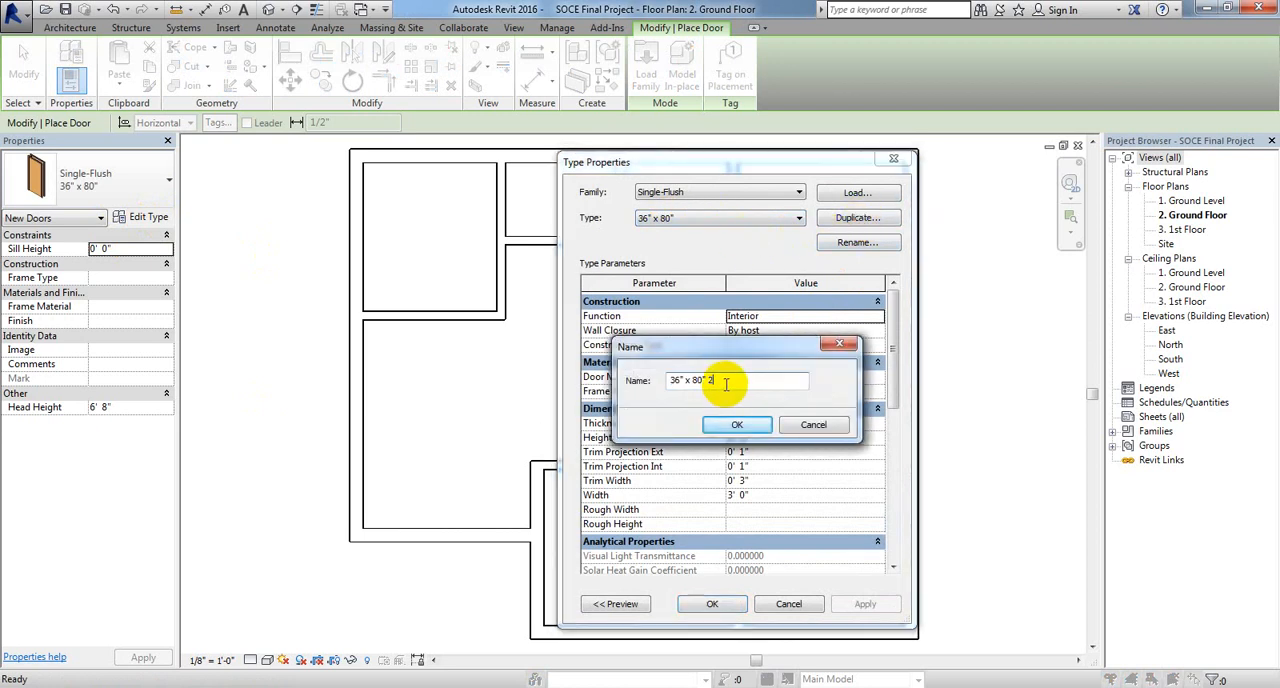
pyautogui.doubleClick(672, 380)
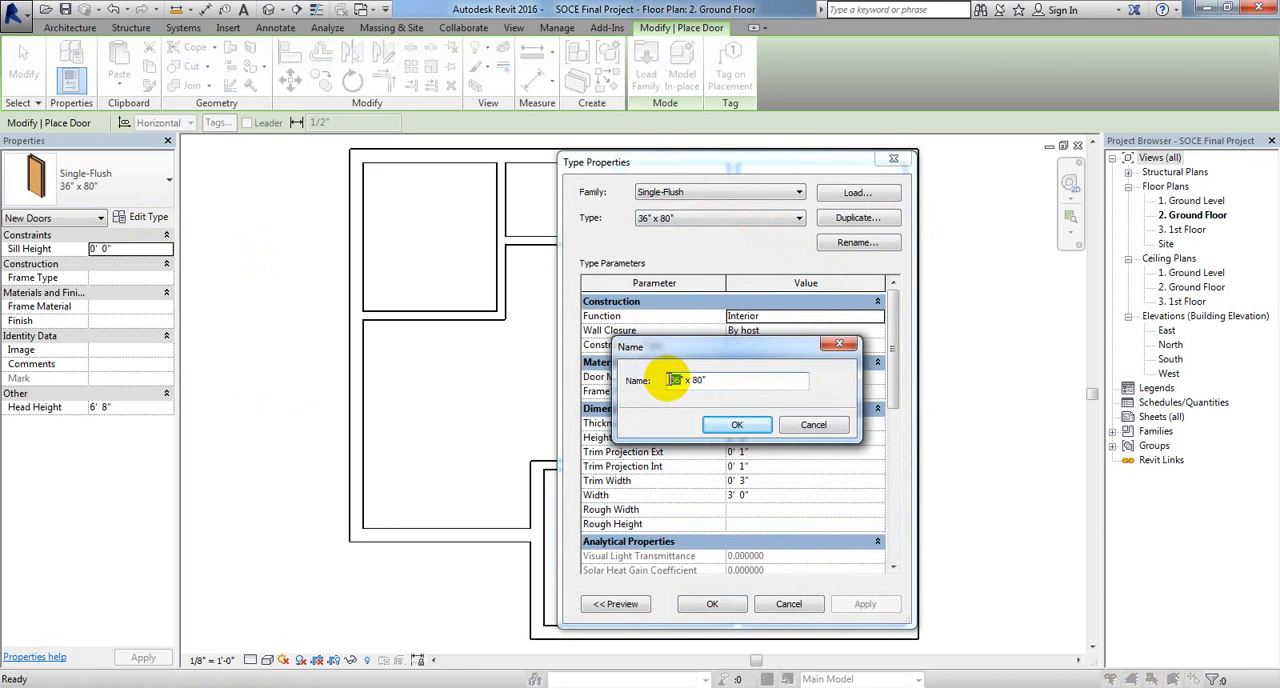
pyautogui.write('42')
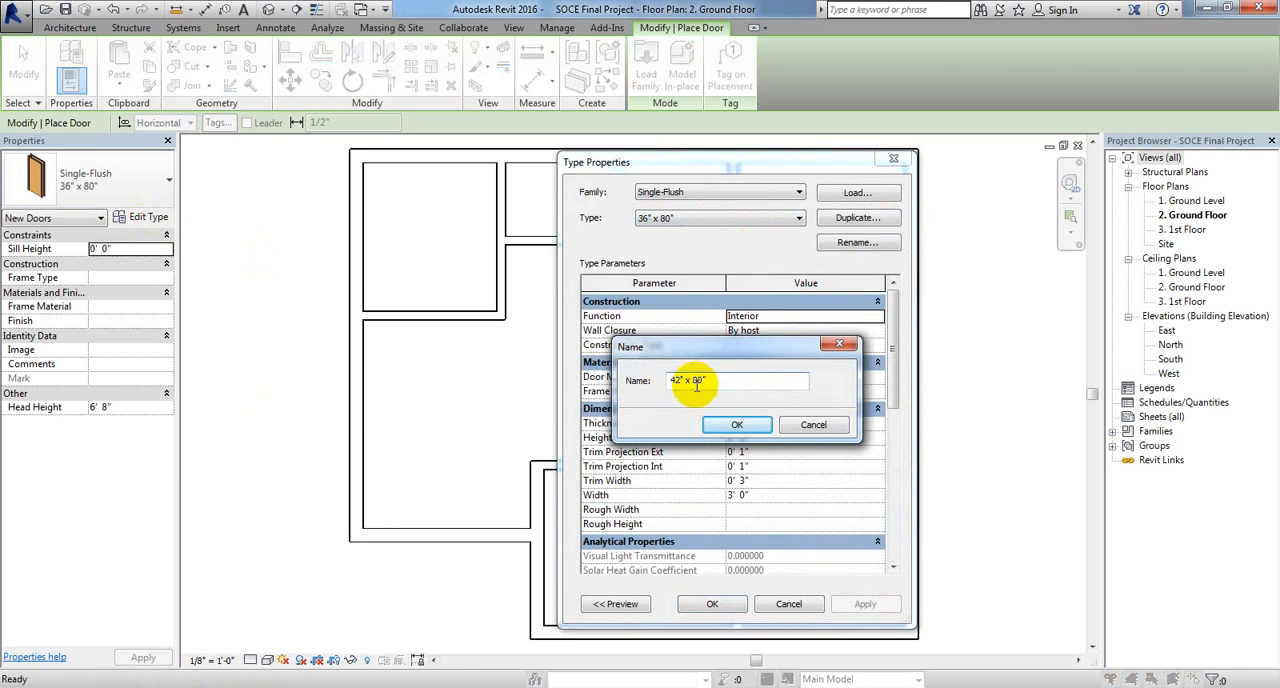
pyautogui.doubleClick(694, 380)
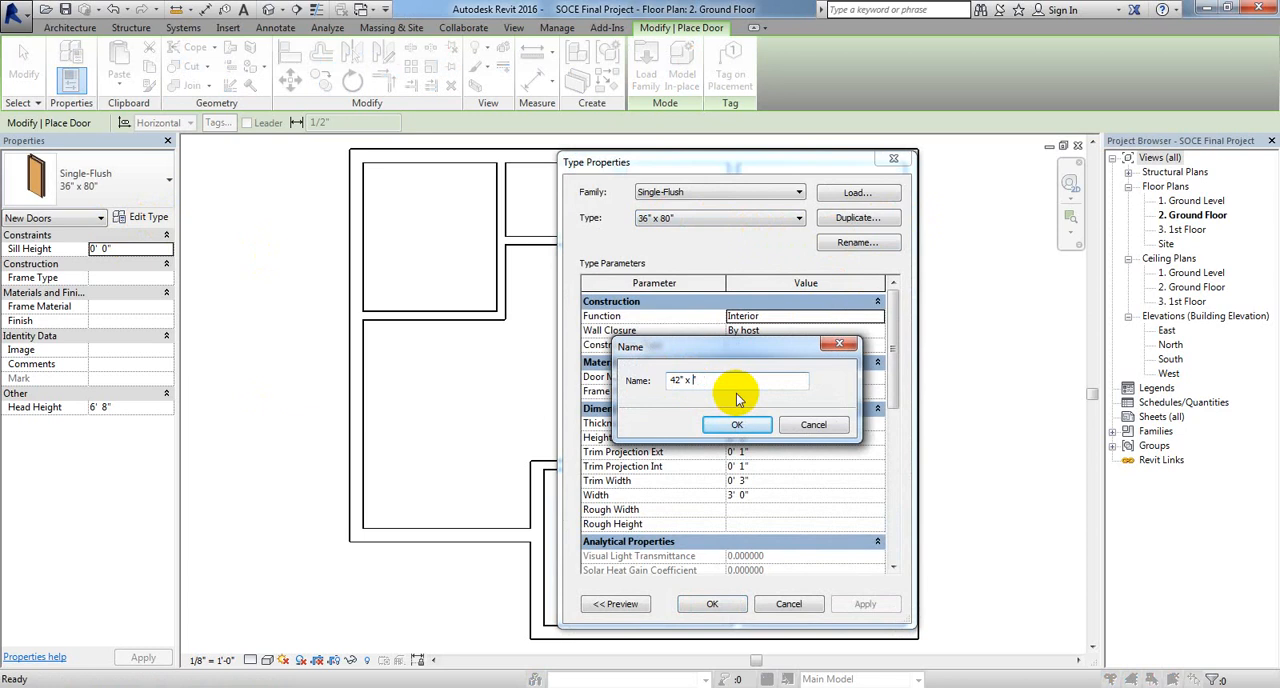
pyautogui.write('84')
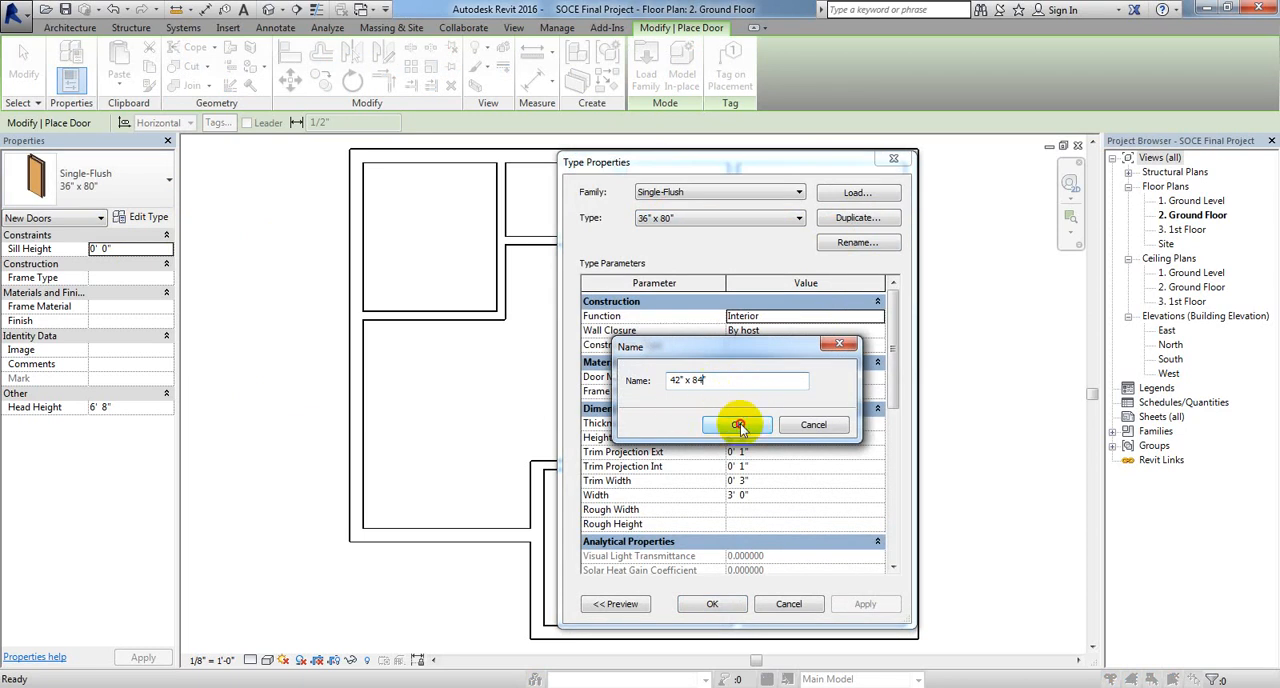
pyautogui.click(737, 424)
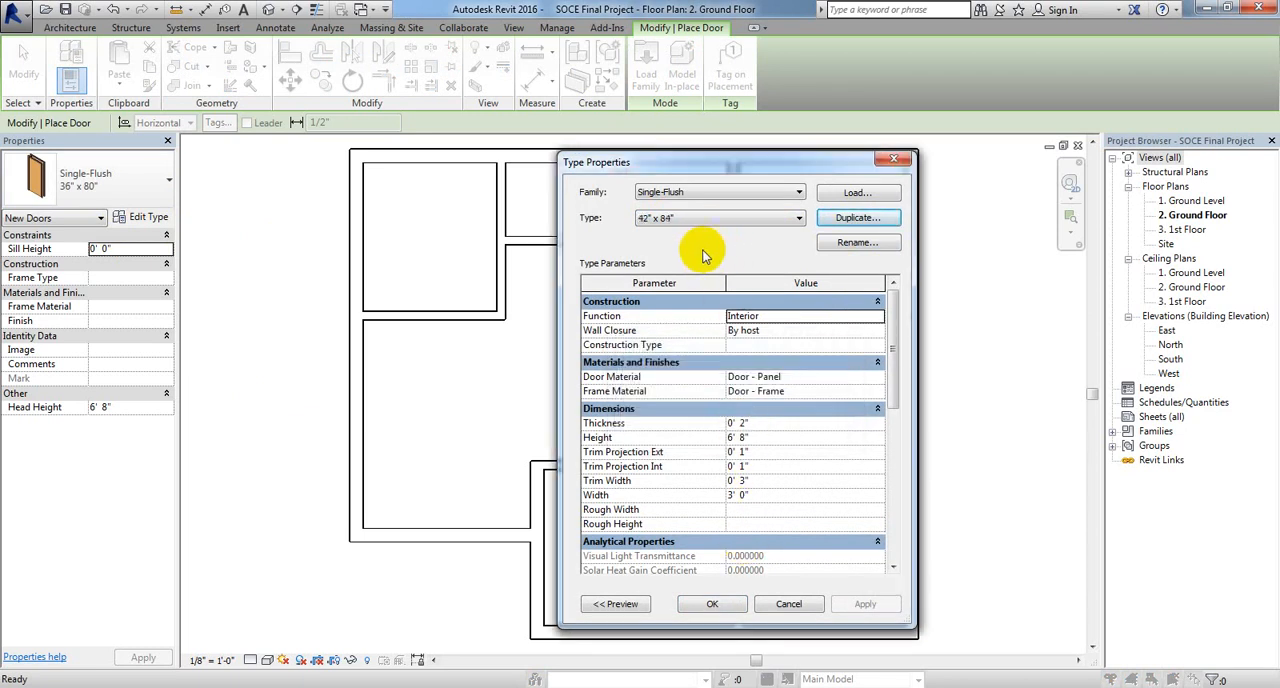
# Step: Set the 42" x 84" door type's height to 7' 0" and its width to 3' 6"
pyautogui.click(733, 438)
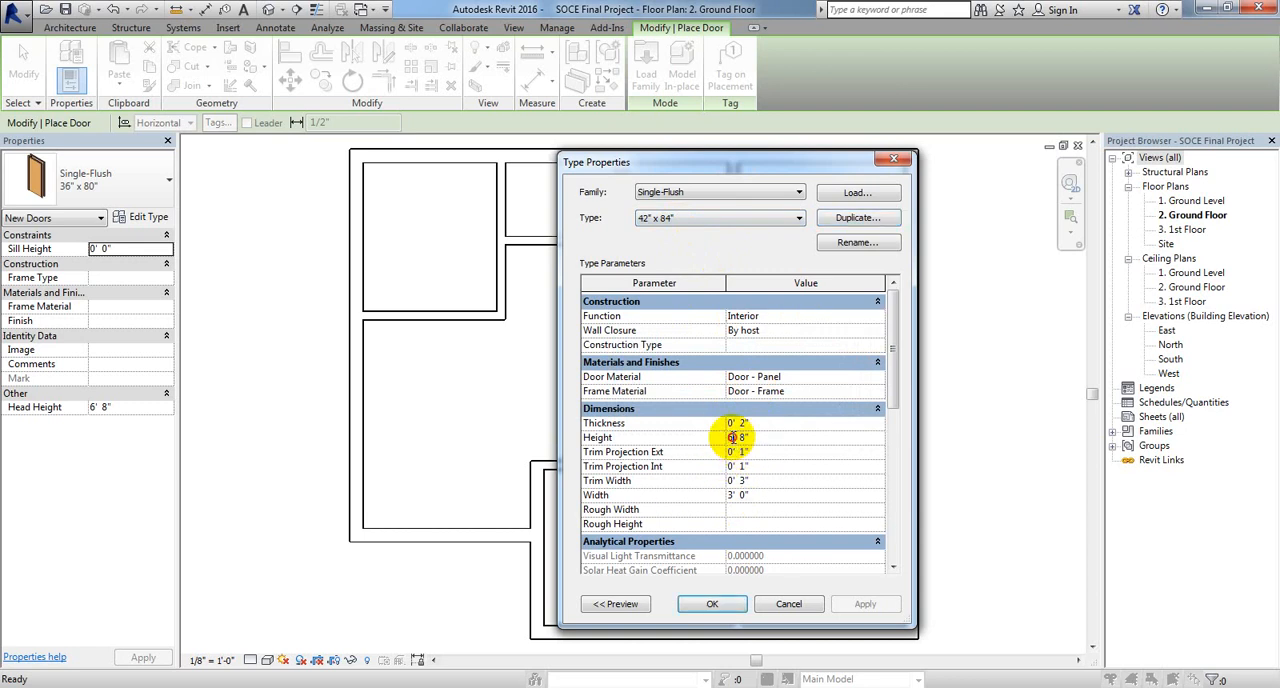
pyautogui.moveTo(733, 438); pyautogui.dragTo(722, 438)
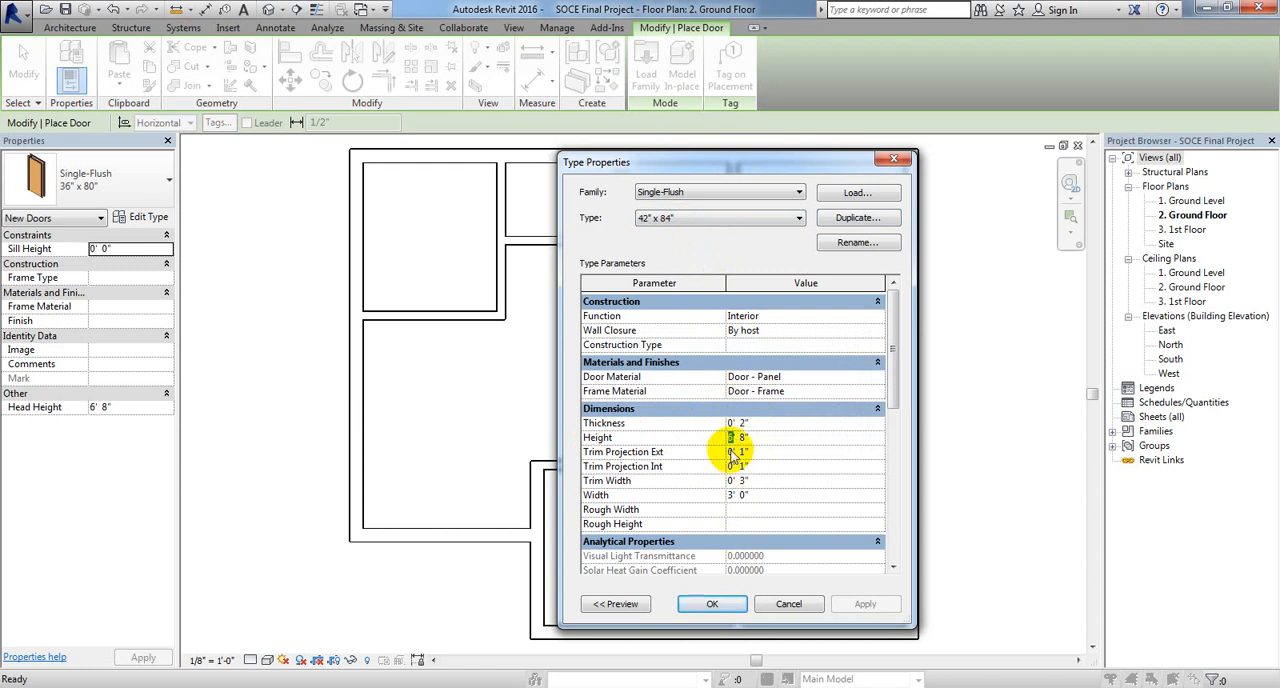
pyautogui.write("7' ")
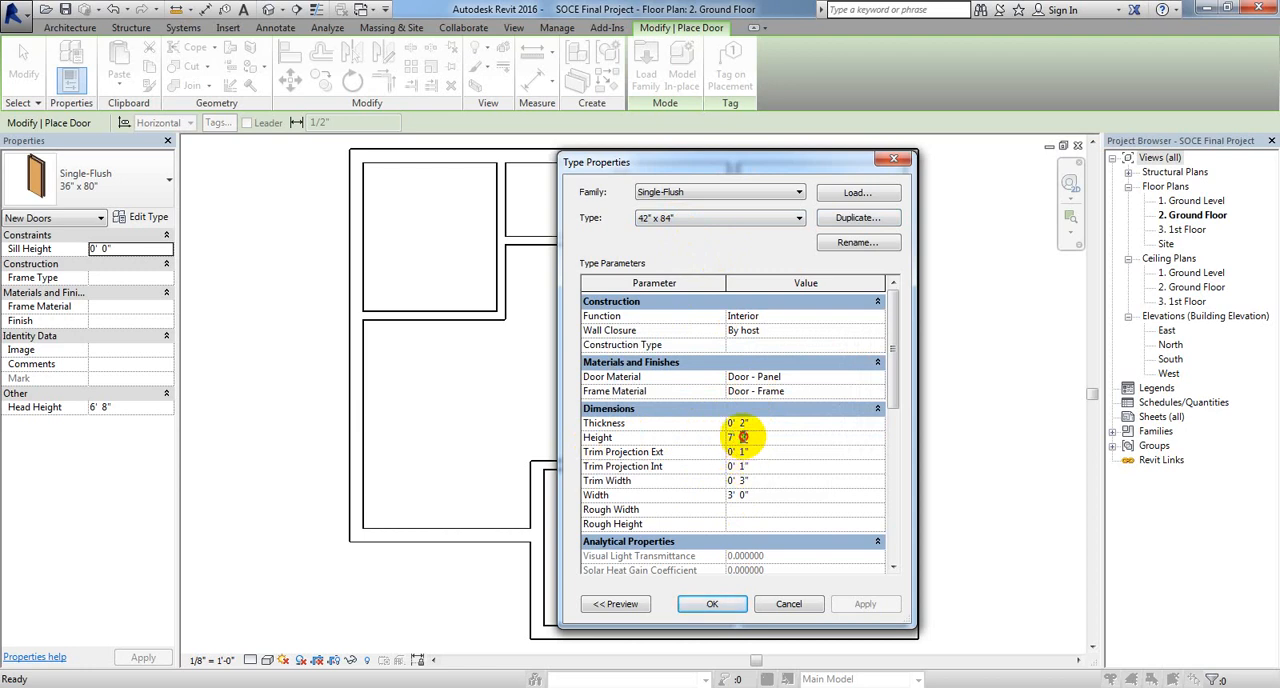
pyautogui.write('0')
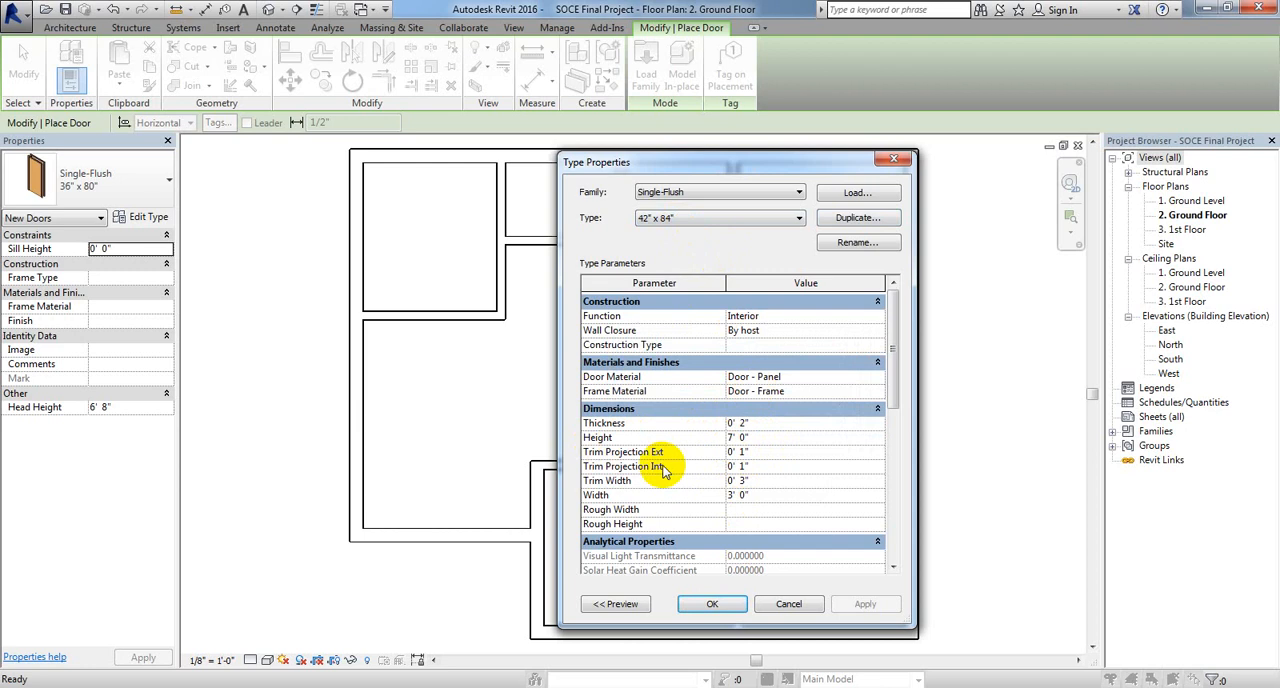
pyautogui.click(716, 497)
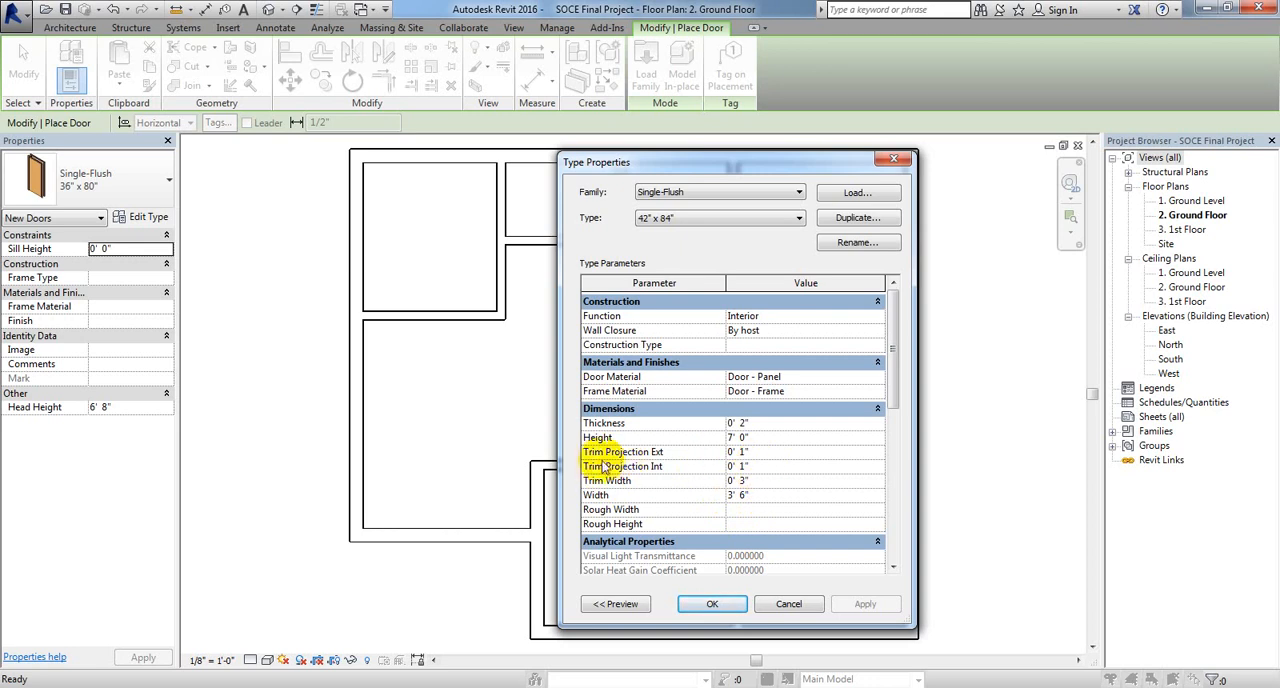
# Step: Set the door type's thickness to 0' 6" and accept the type properties
pyautogui.moveTo(585, 466); pyautogui.dragTo(680, 488)
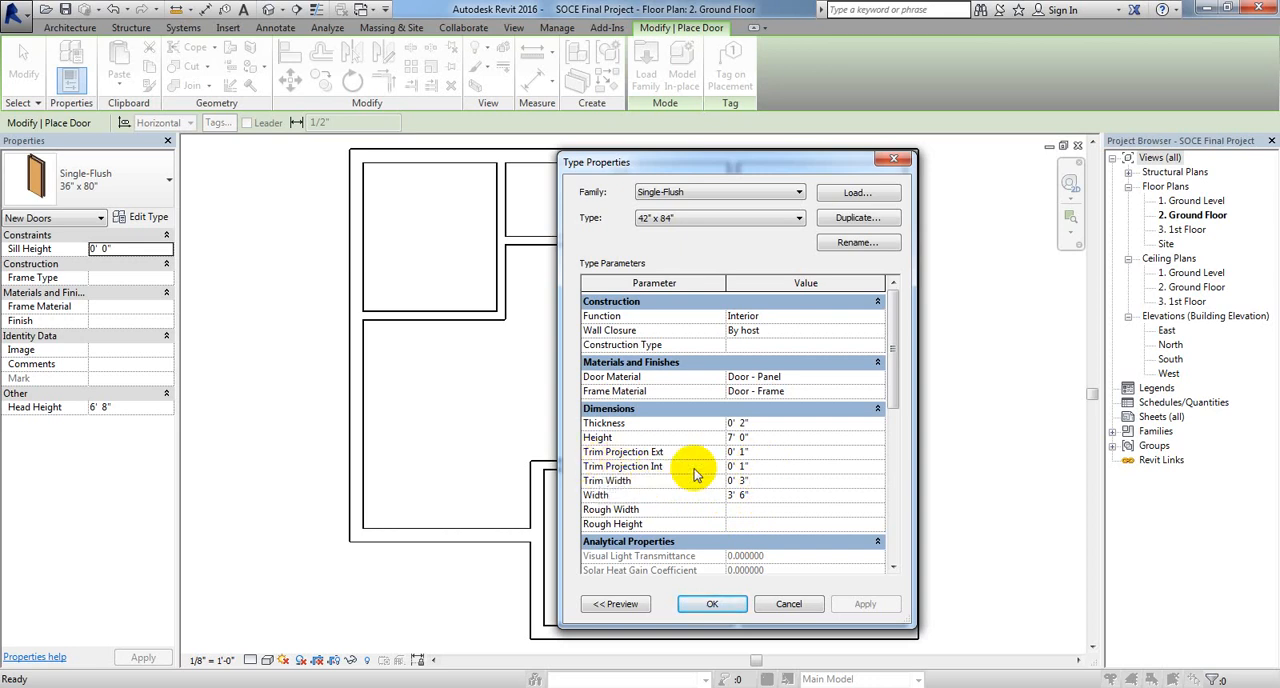
pyautogui.click(750, 466)
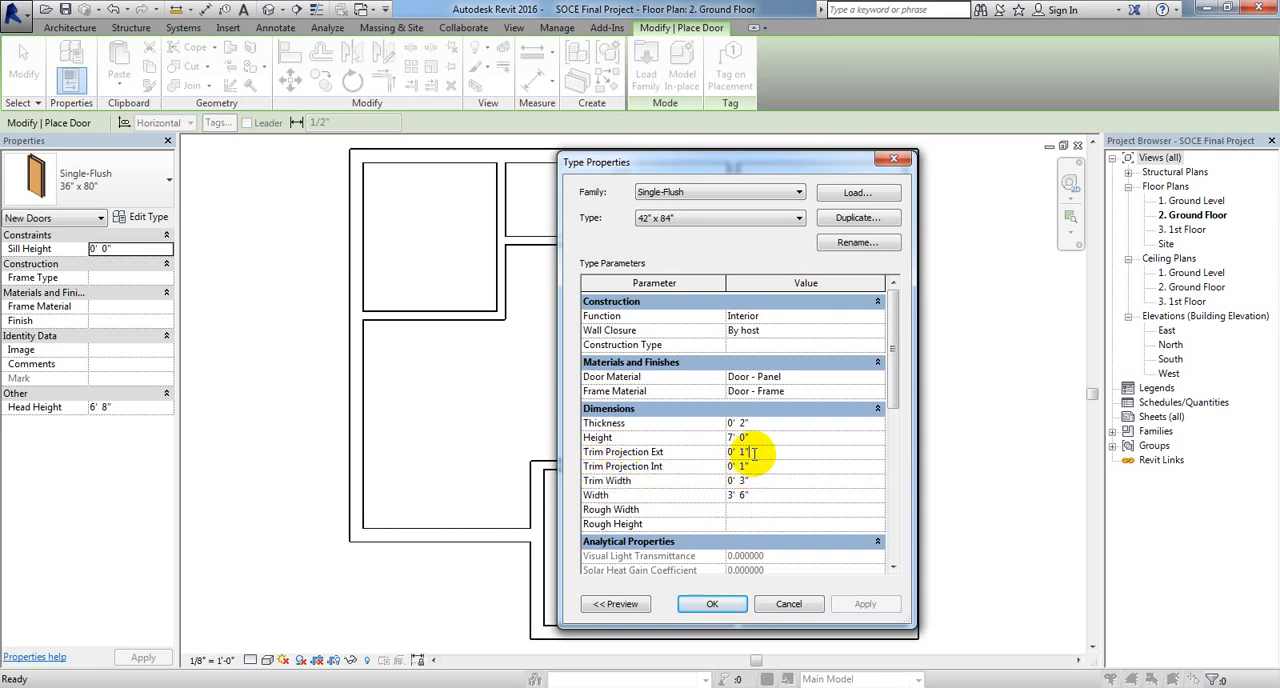
pyautogui.click(750, 436)
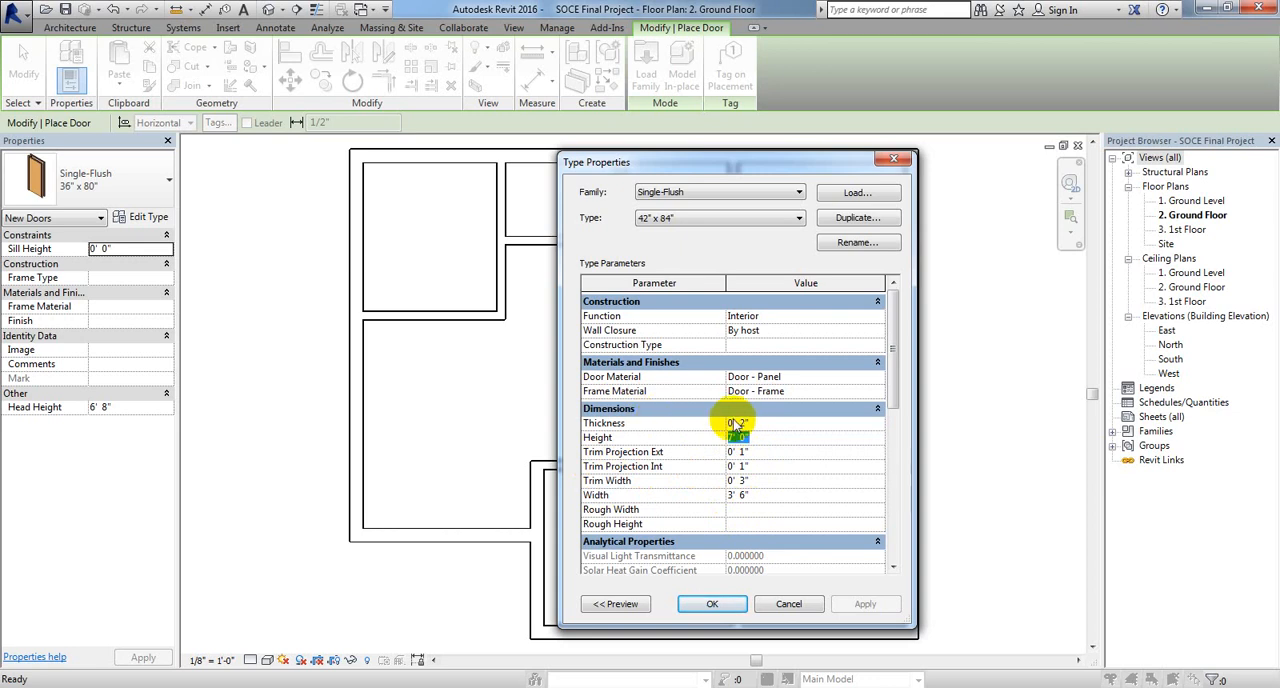
pyautogui.click(757, 423)
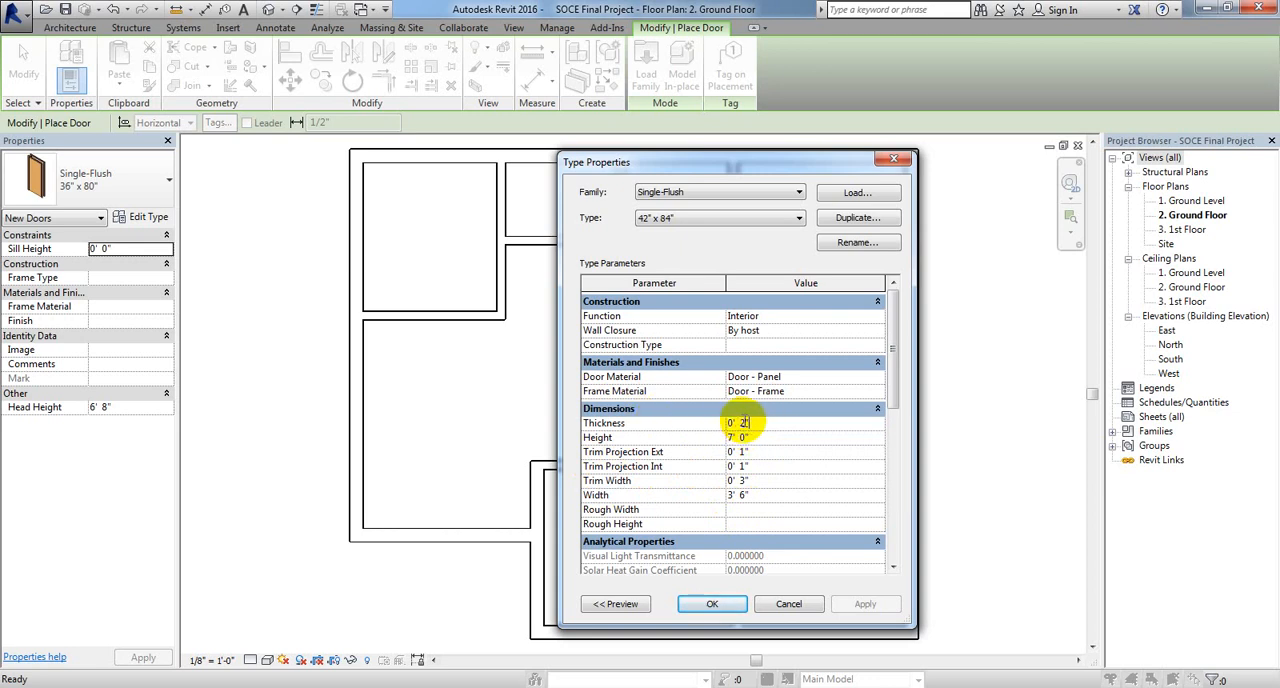
pyautogui.moveTo(745, 423); pyautogui.dragTo(734, 423)
pyautogui.click(744, 421)
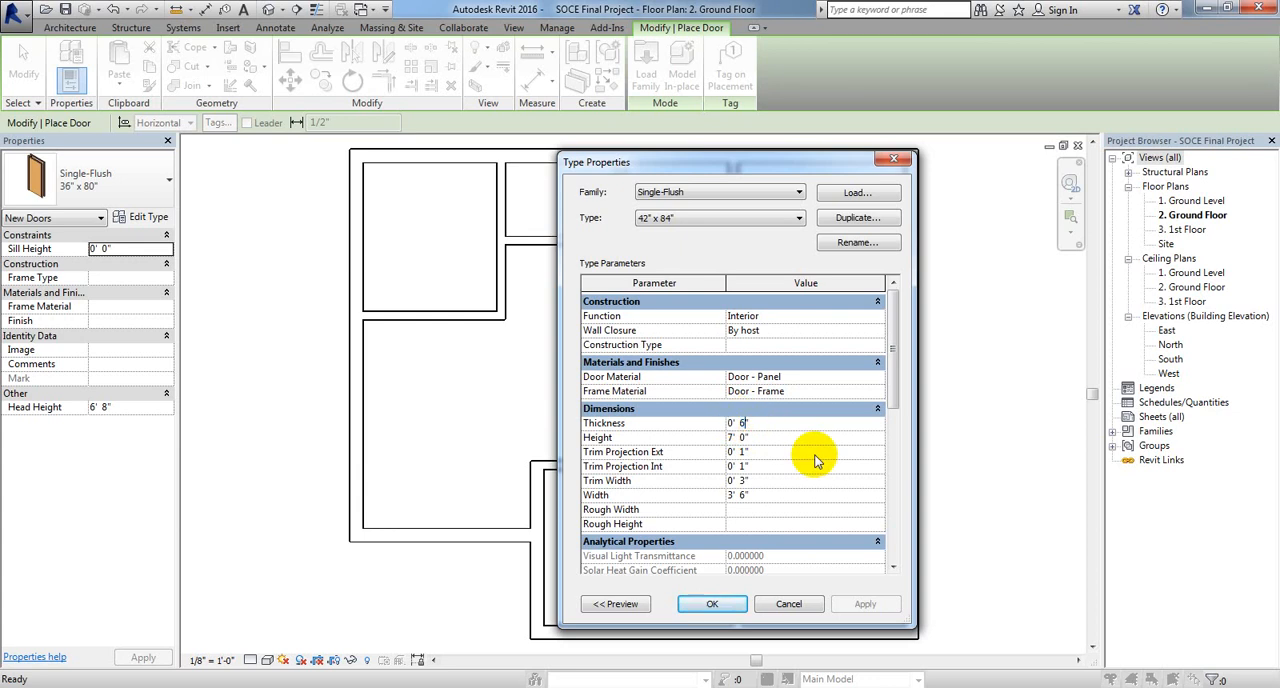
pyautogui.click(712, 604)
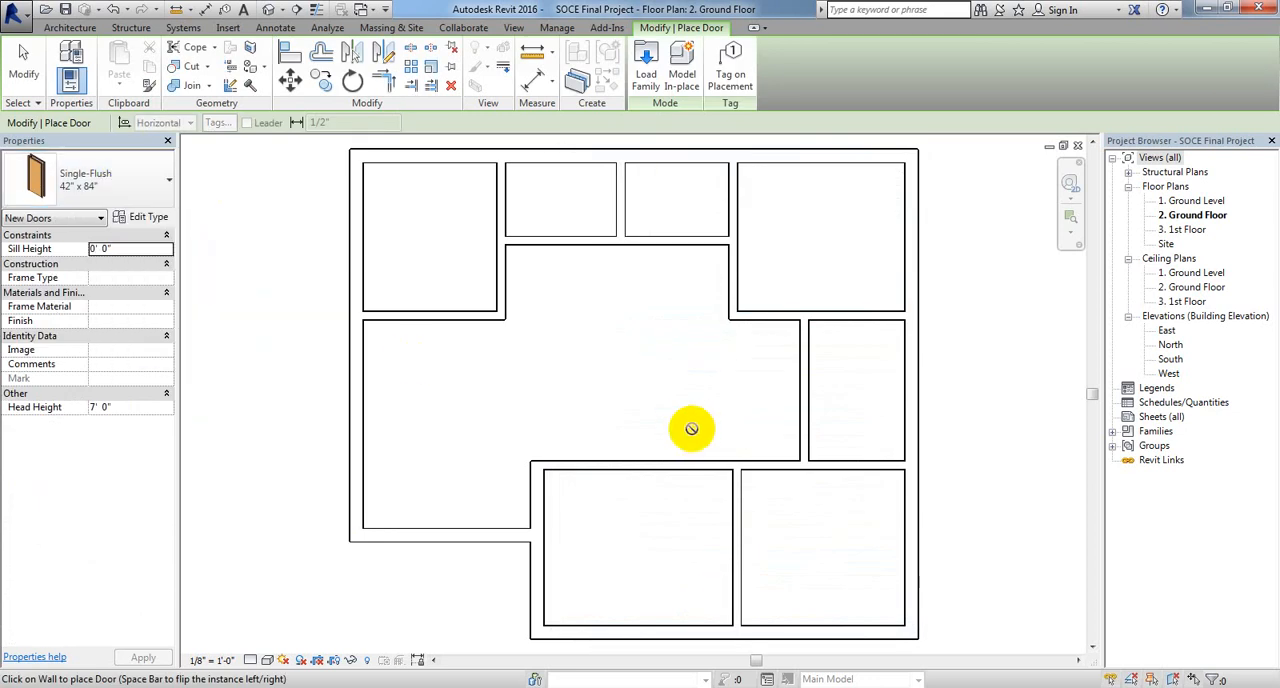
# Step: Set the 42" x 84" door type's thickness to 0' 2" and accept the type properties
pyautogui.moveTo(706, 354); pyautogui.dragTo(732, 410, button='middle')
pyautogui.click(475, 687)
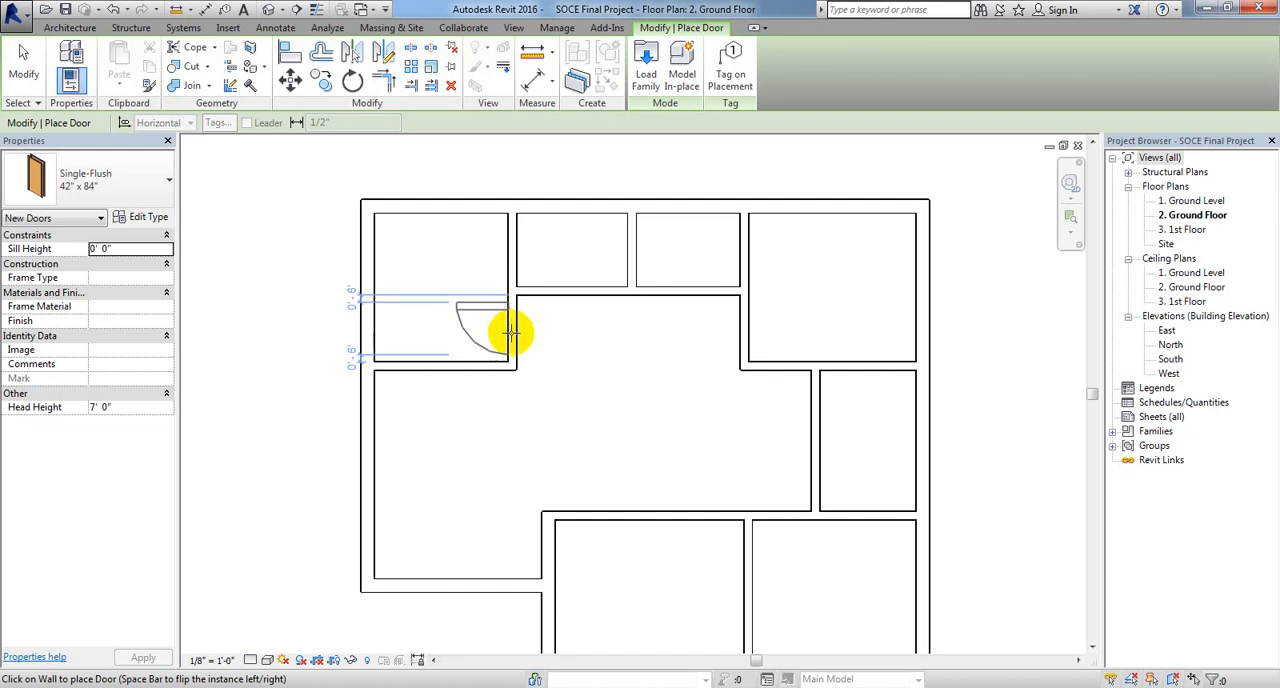
pyautogui.click(144, 217)
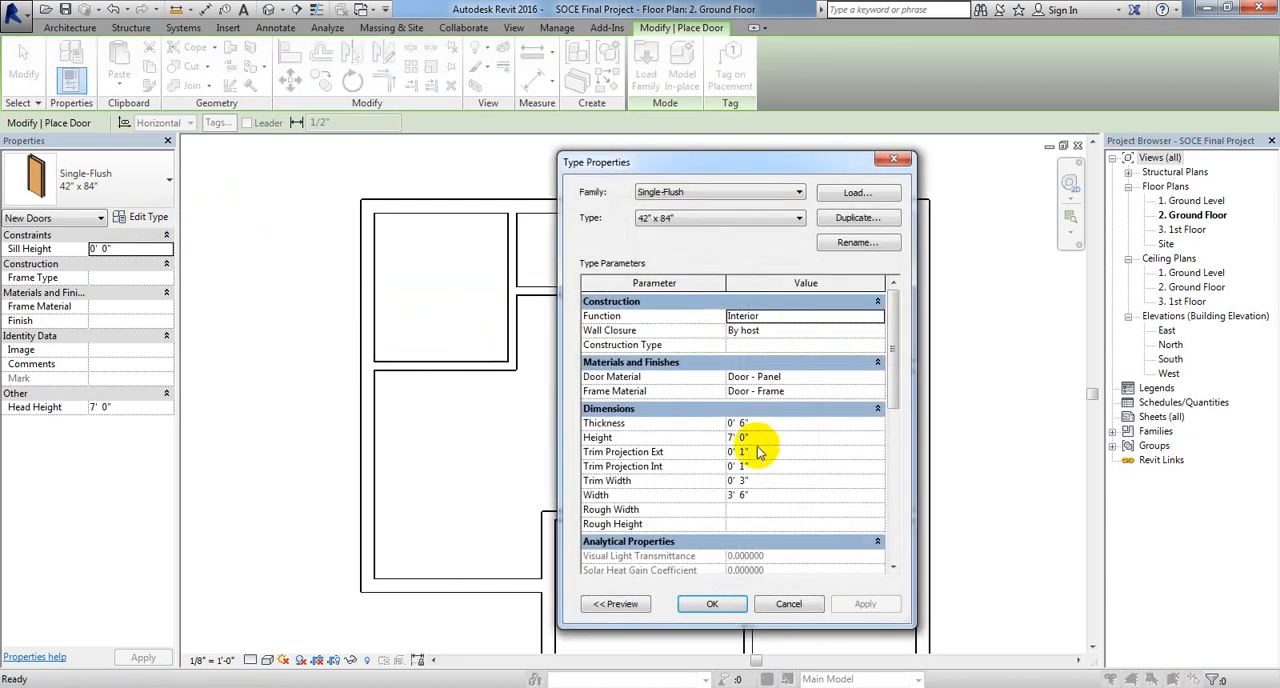
pyautogui.click(745, 423)
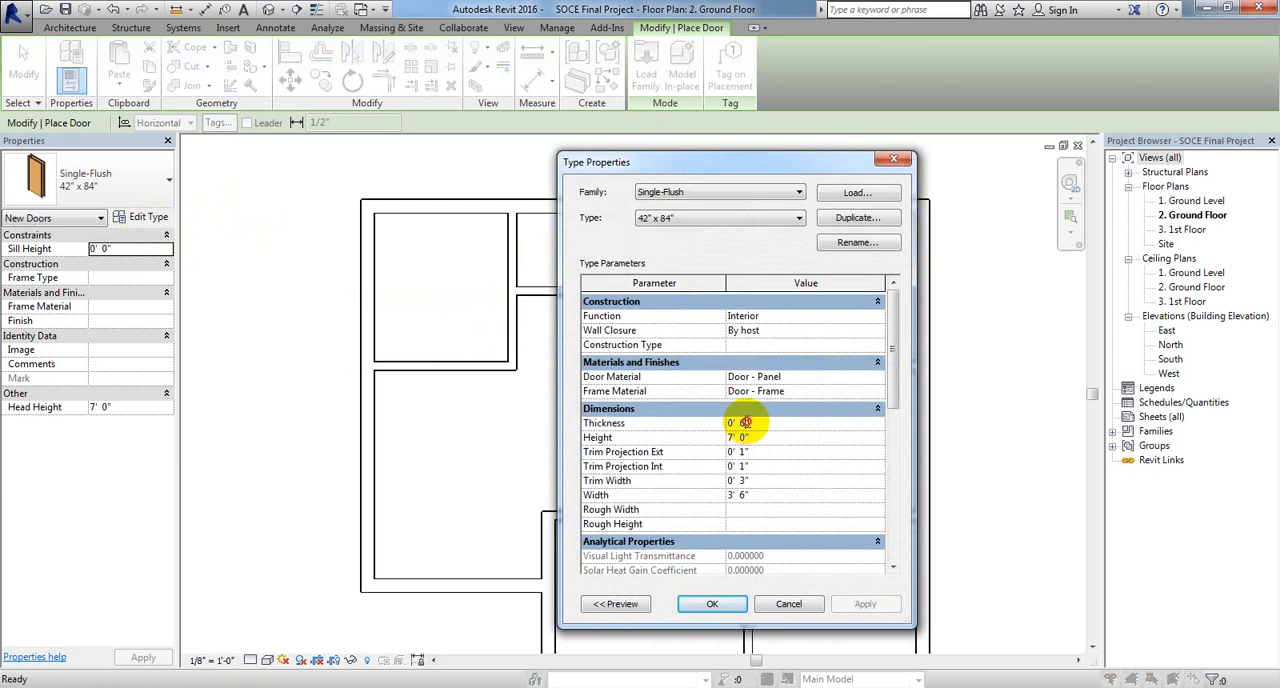
pyautogui.doubleClick(745, 423)
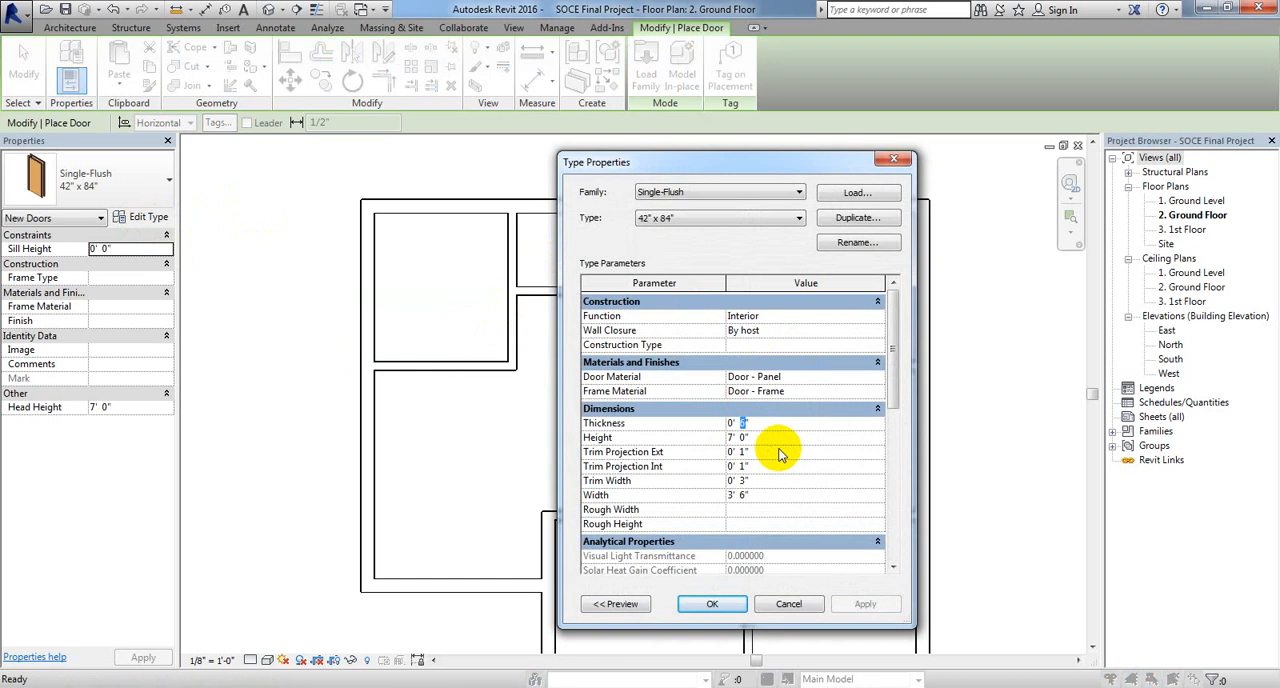
pyautogui.write('2')
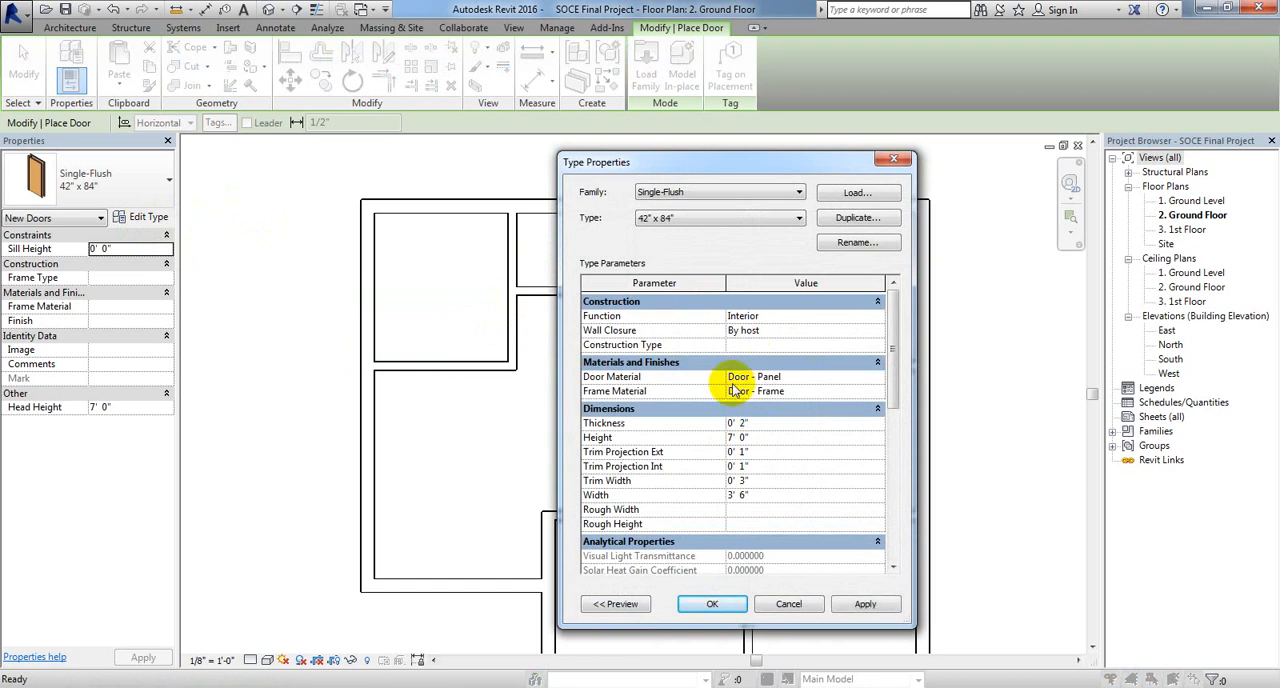
pyautogui.click(735, 603)
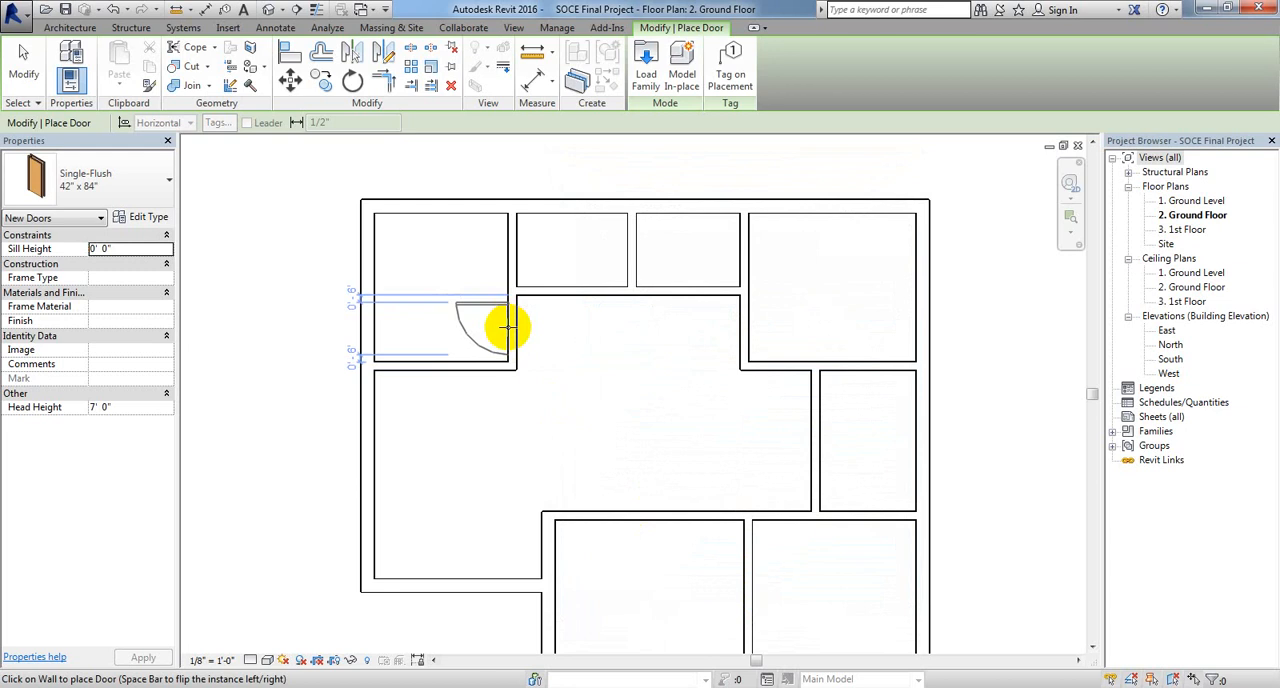
# Step: Place a 42" x 84" door in the upper-left room's right wall, swinging into the room, hinged at and 3" from the lower corner
pyautogui.press('space')
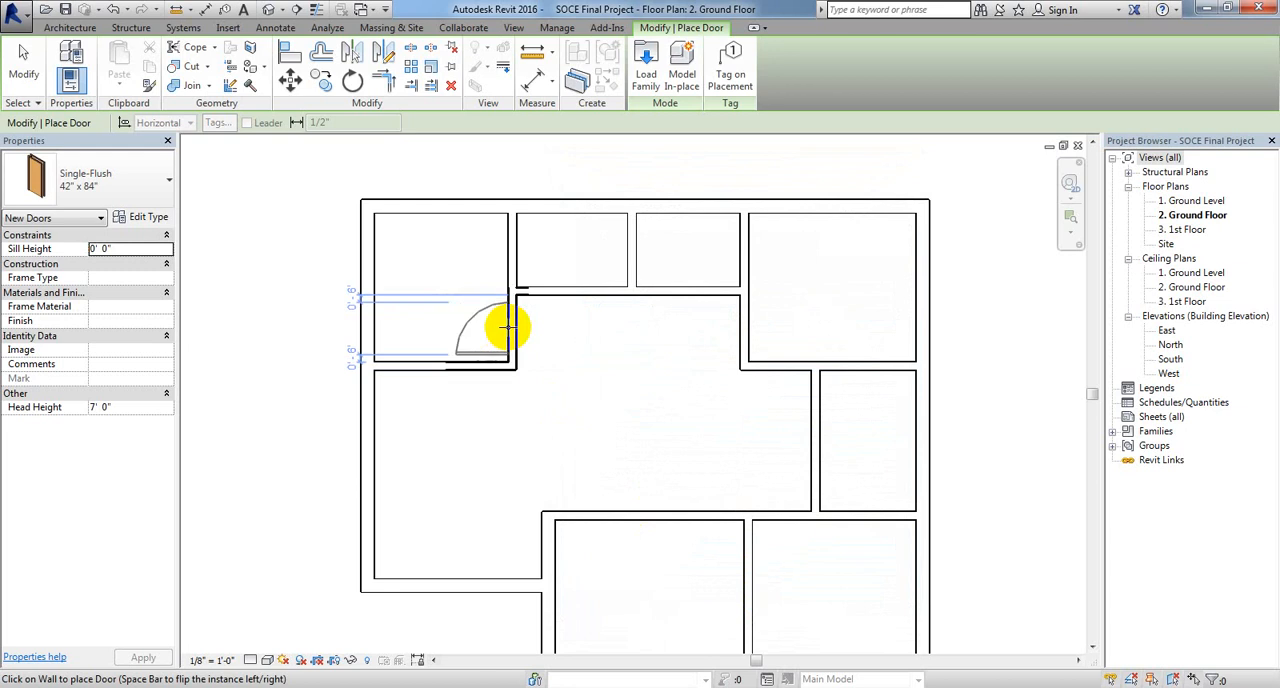
pyautogui.scroll(3, 507, 326)
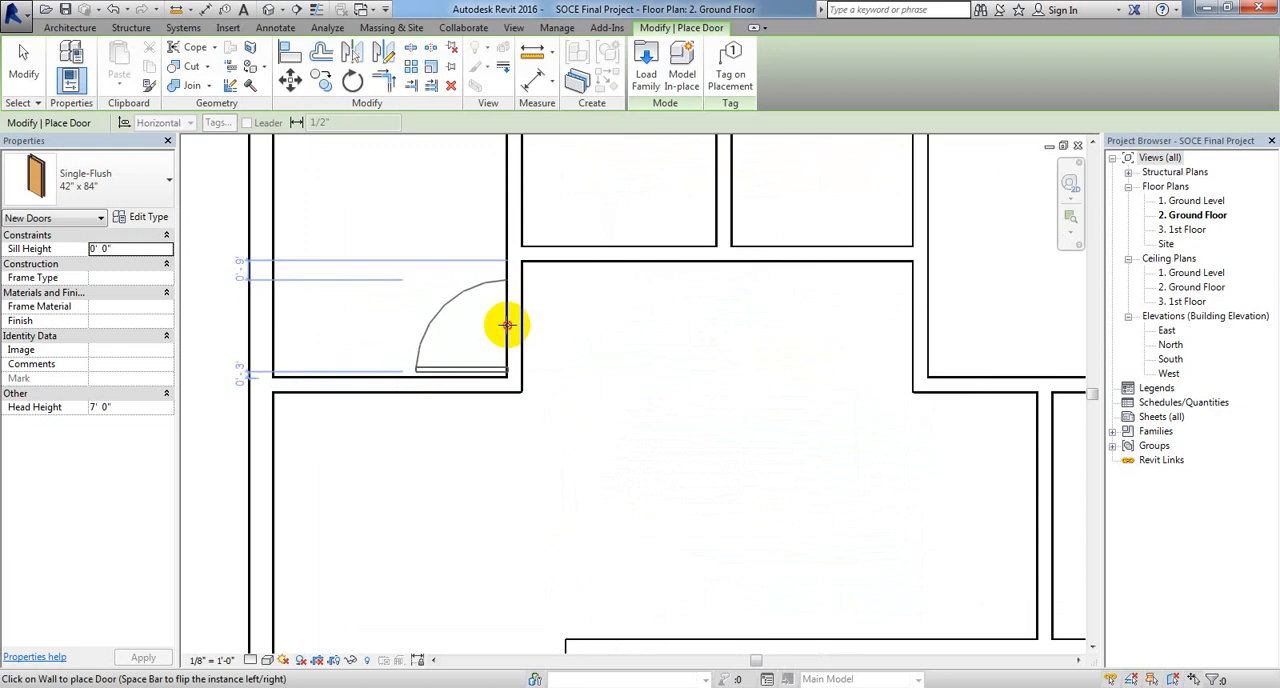
pyautogui.click(507, 325)
# Step: Compare the placed door's hinge side and corner offset with the B.R-02 door in the reference floor plan image
pyautogui.moveTo(506, 334); pyautogui.dragTo(595, 338, button='middle')
pyautogui.scroll(2, 615, 370)
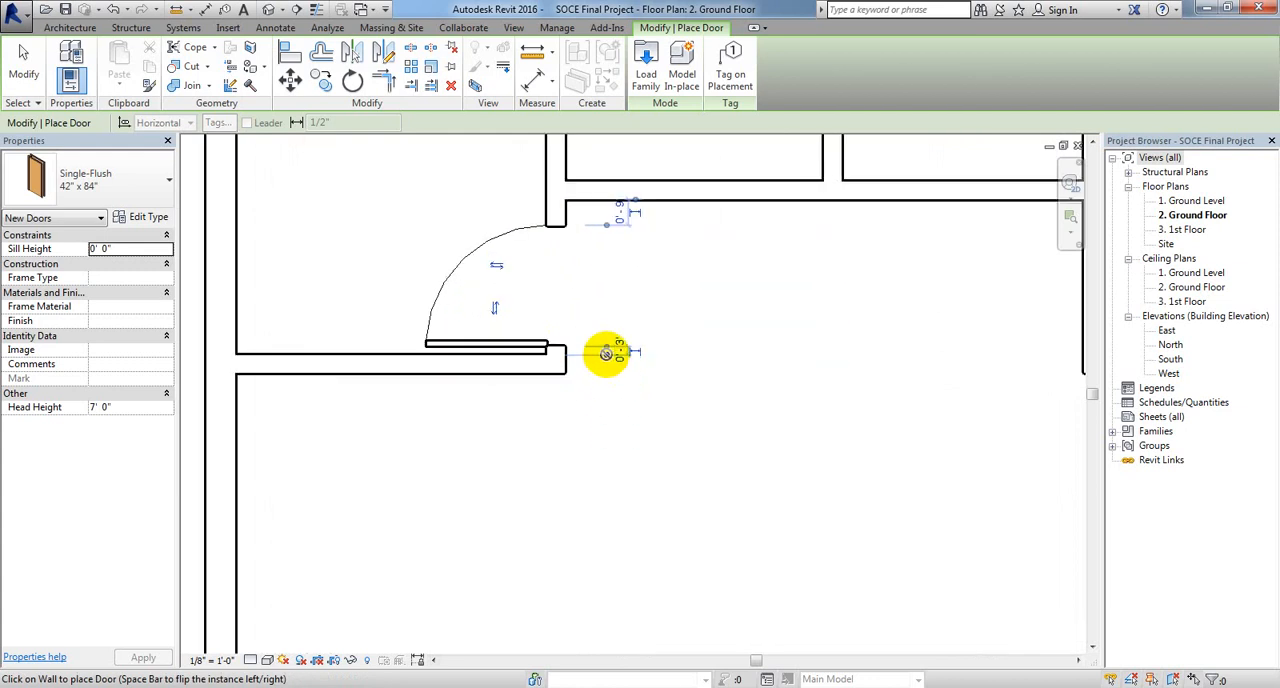
pyautogui.scroll(3, 606, 353)
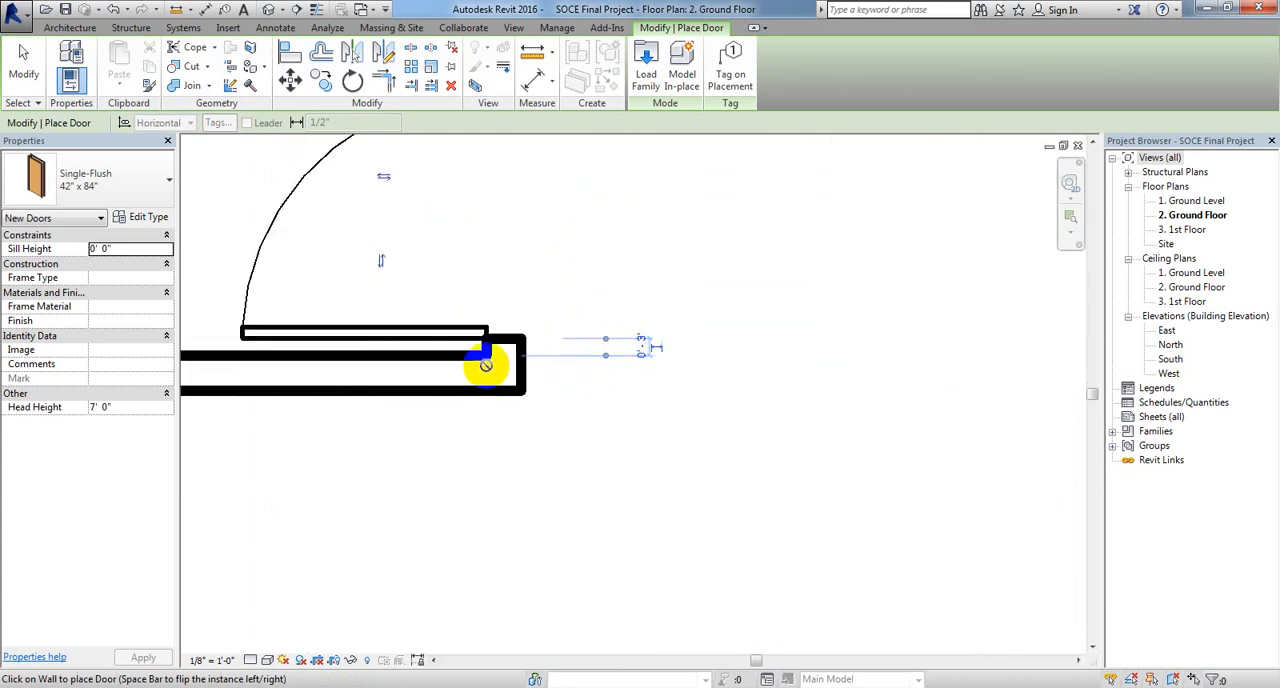
pyautogui.click(507, 687)
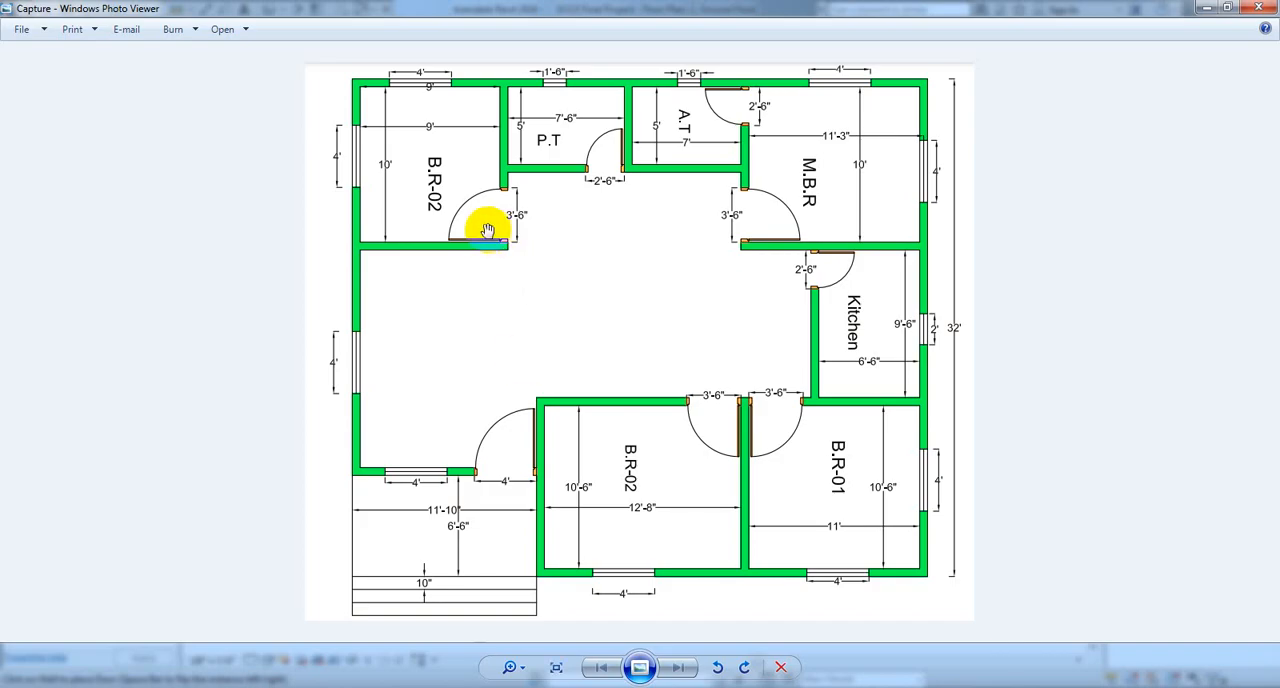
pyautogui.scroll(4, 487, 230)
pyautogui.scroll(-1, 400, 249)
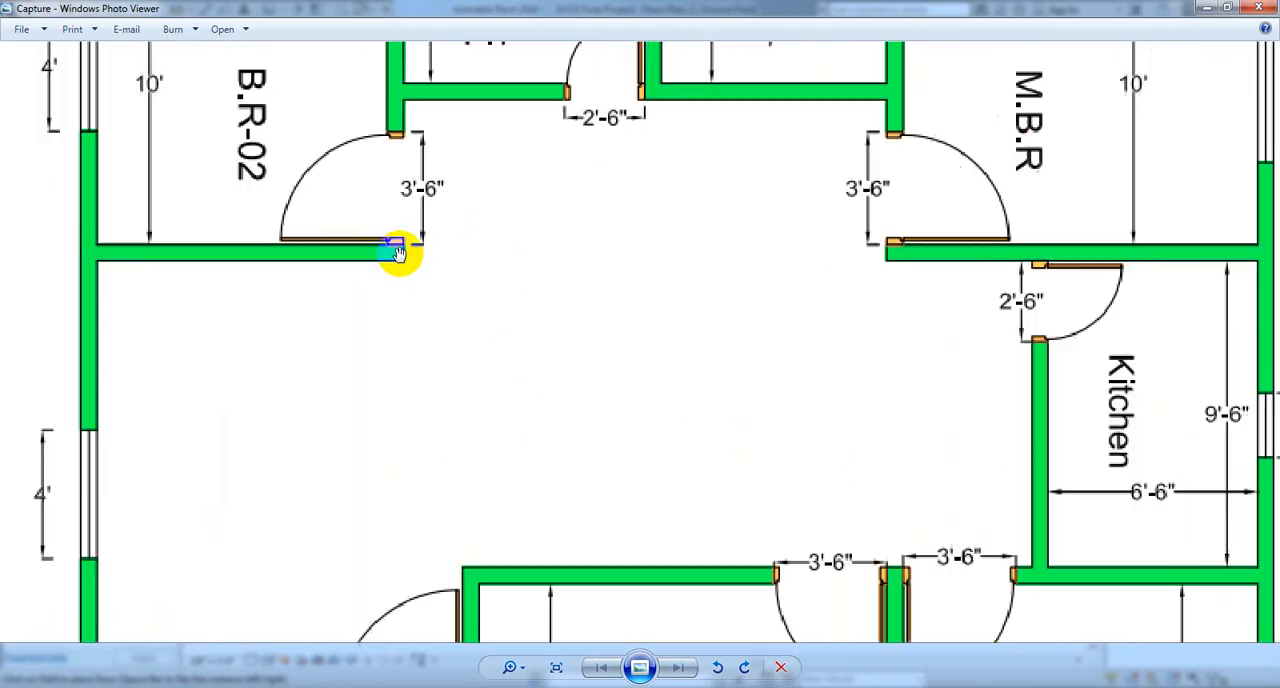
pyautogui.scroll(-3, 400, 249)
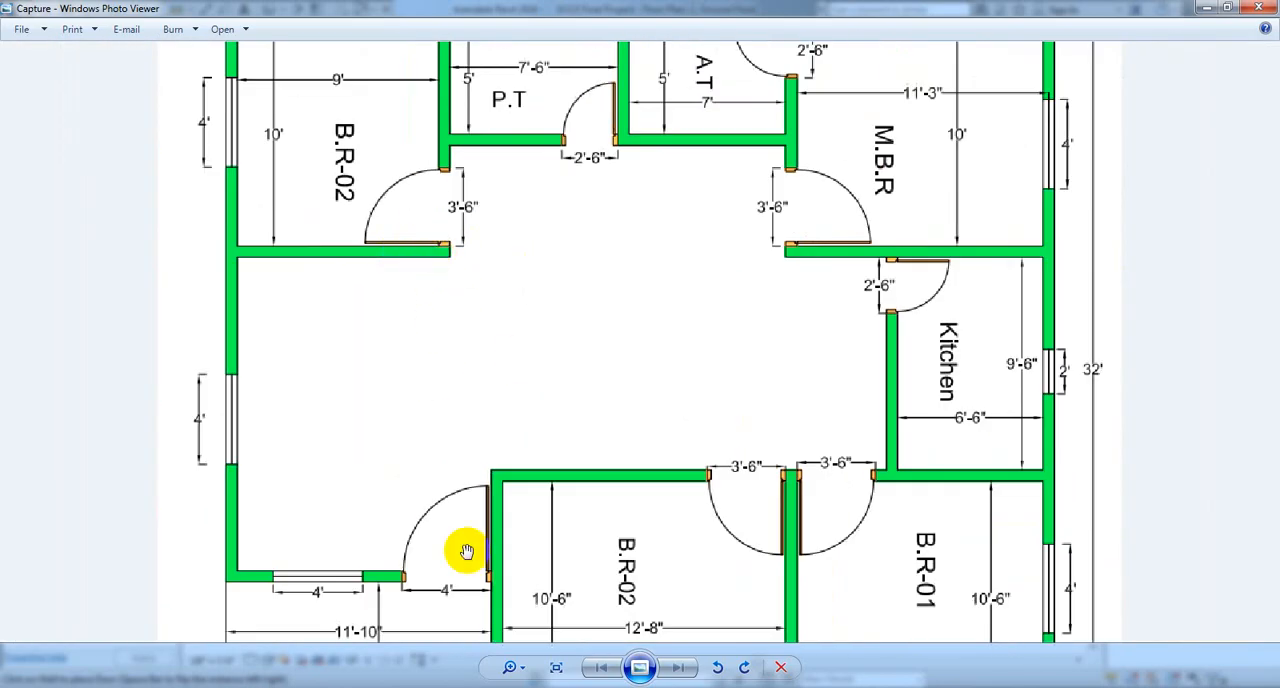
pyautogui.click(466, 684)
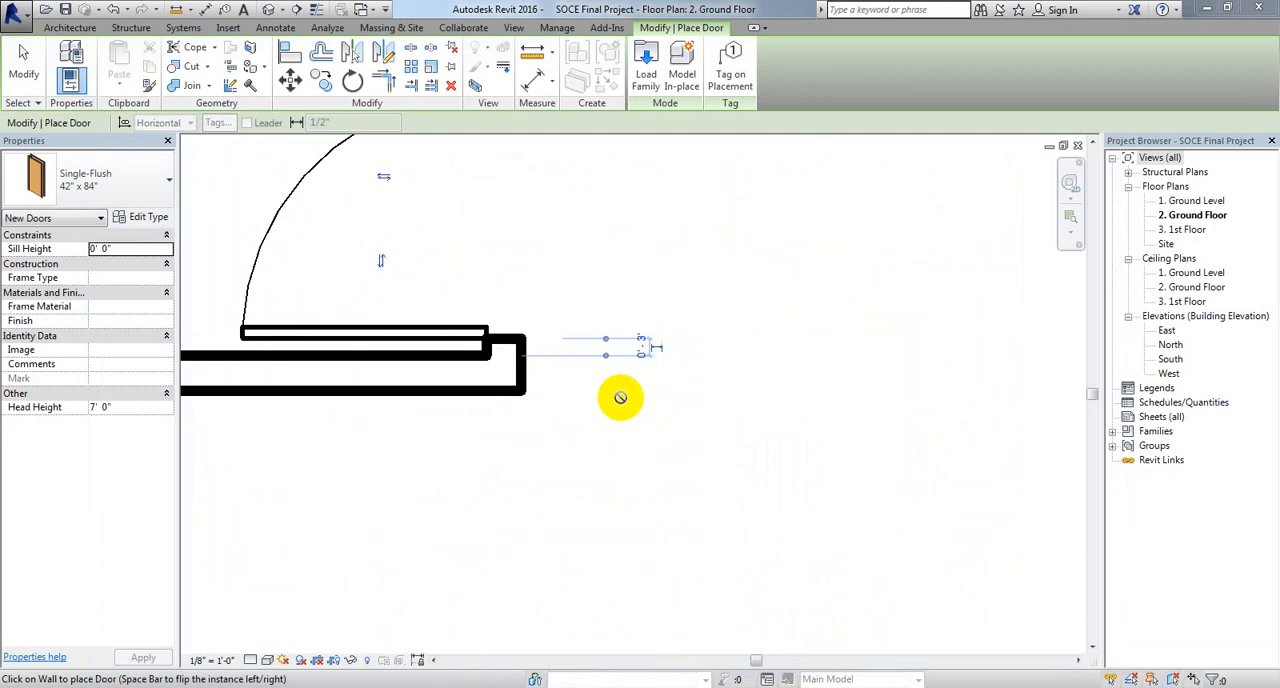
pyautogui.scroll(-3, 551, 522)
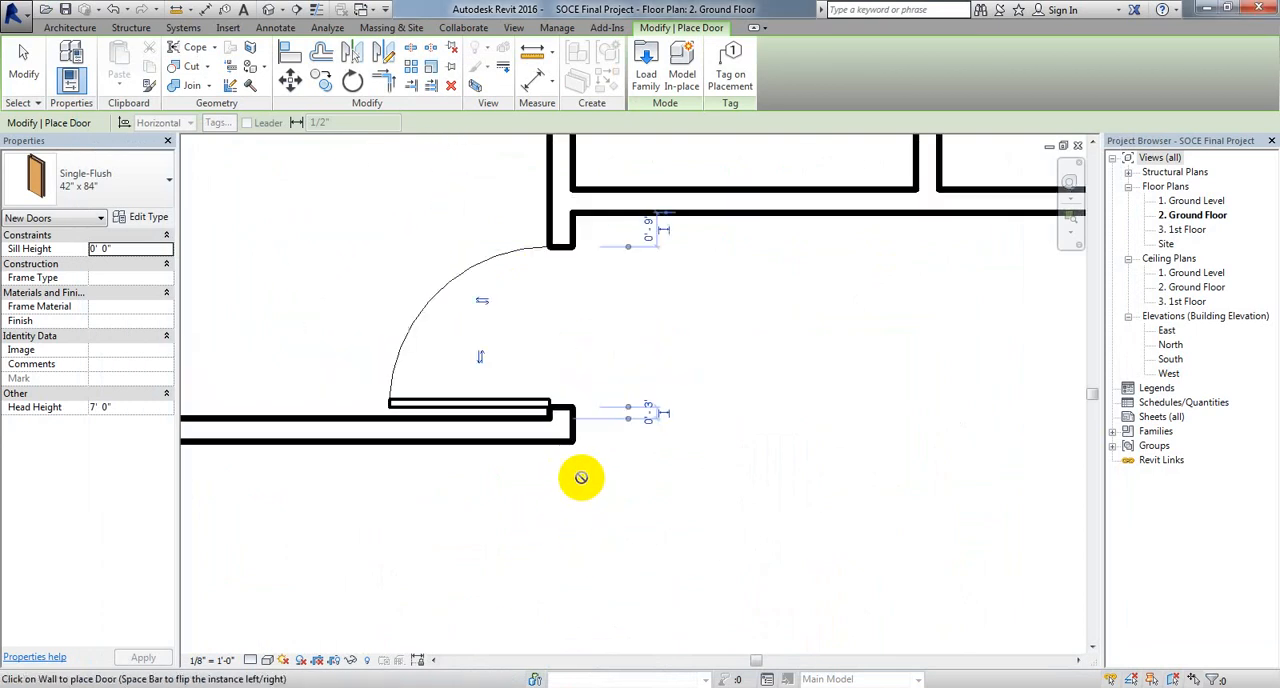
pyautogui.scroll(-4, 581, 477)
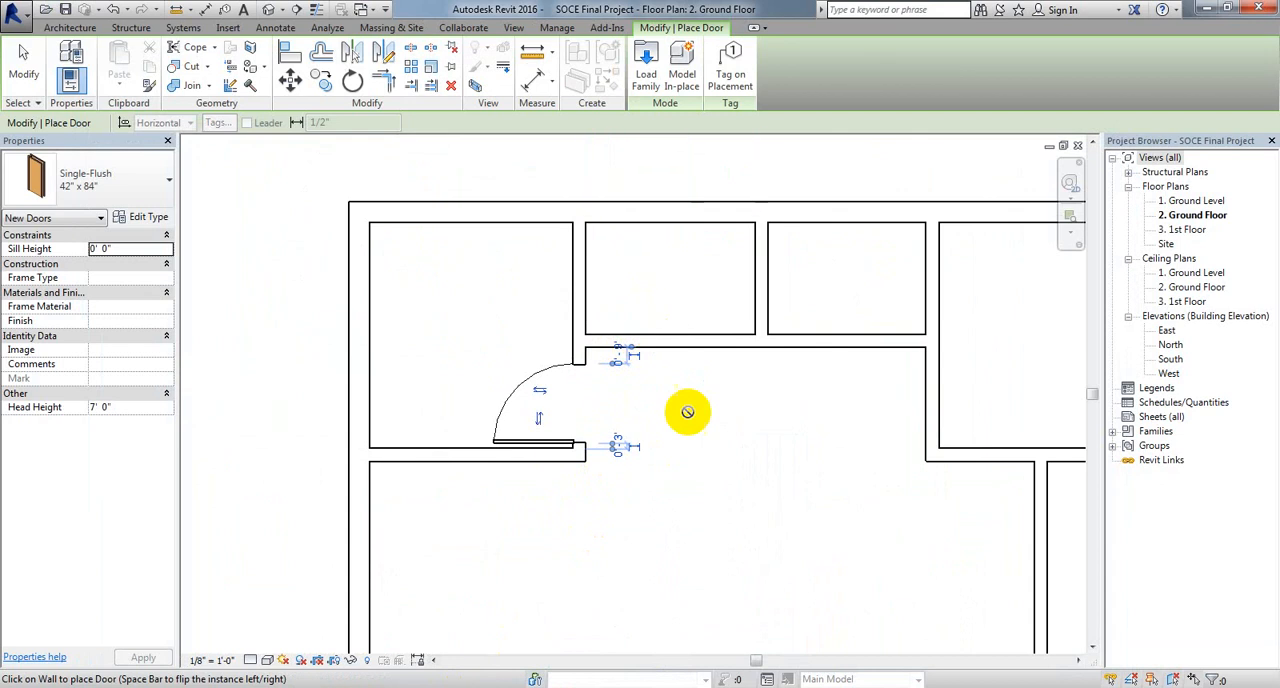
# Step: Place a matching door in the upper-right room's left wall, swinging into the room, hinged at and 3" from the lower corner
pyautogui.moveTo(687, 412); pyautogui.dragTo(492, 387, button='middle')
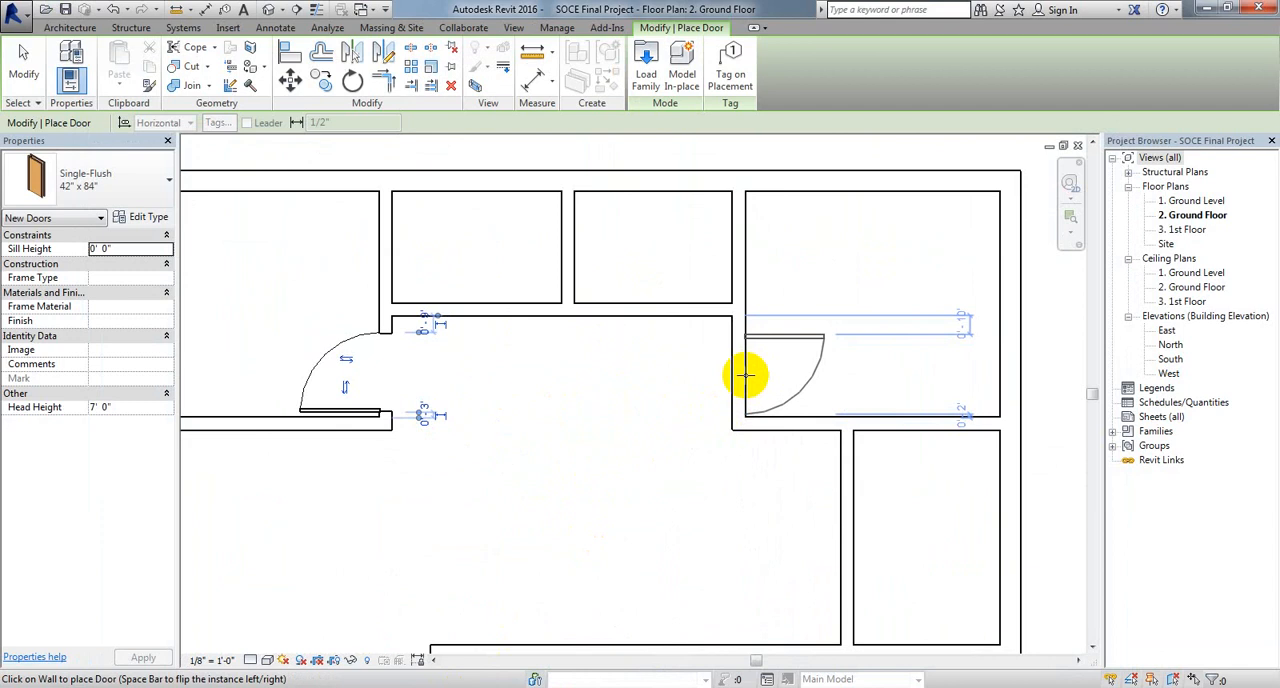
pyautogui.press('space')
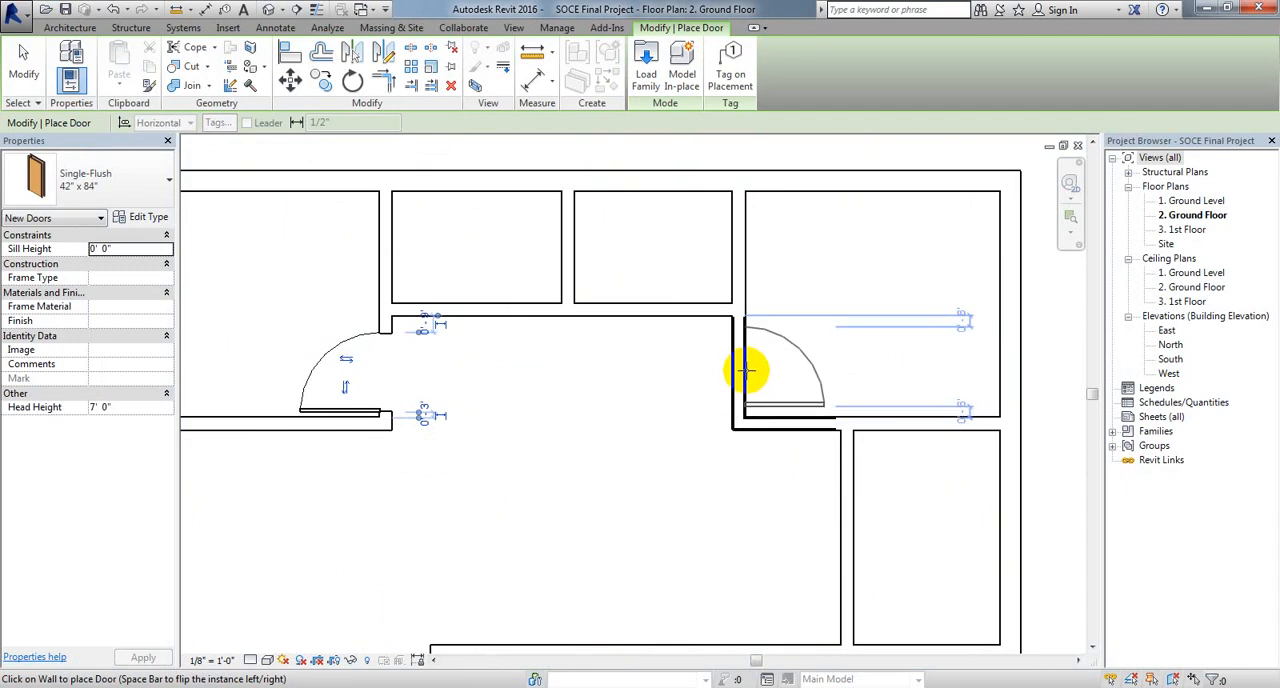
pyautogui.scroll(2, 745, 371)
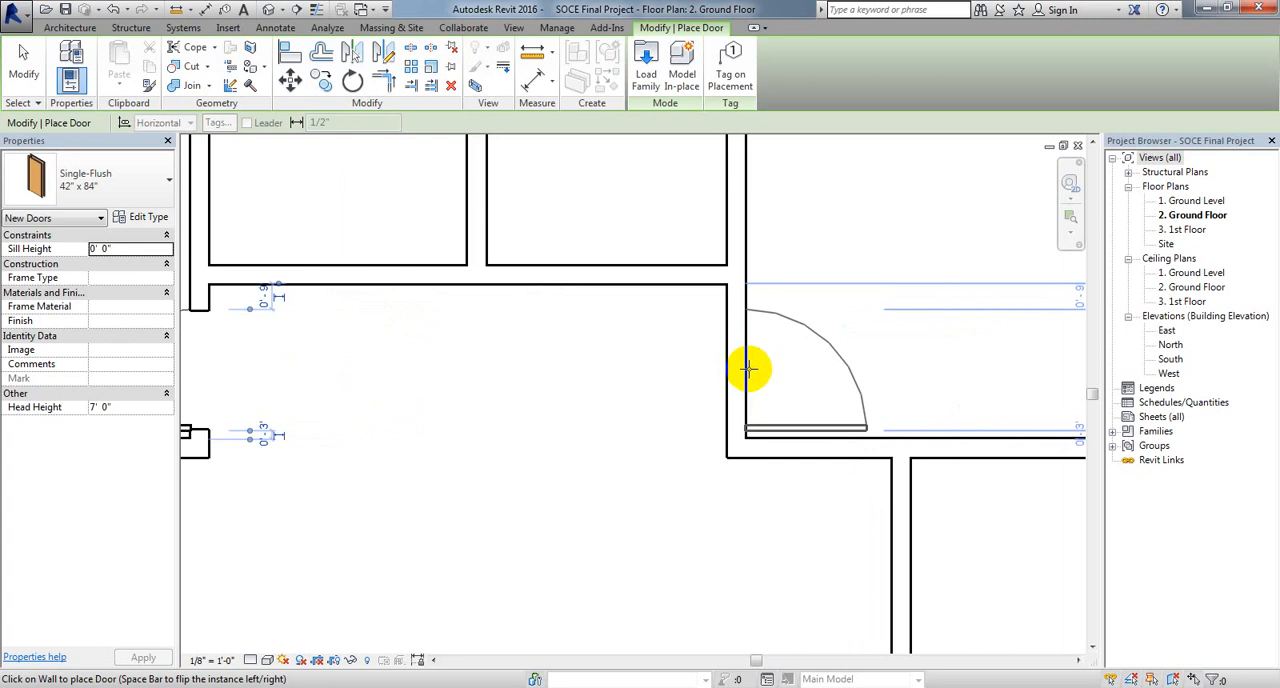
pyautogui.scroll(-1, 591, 456)
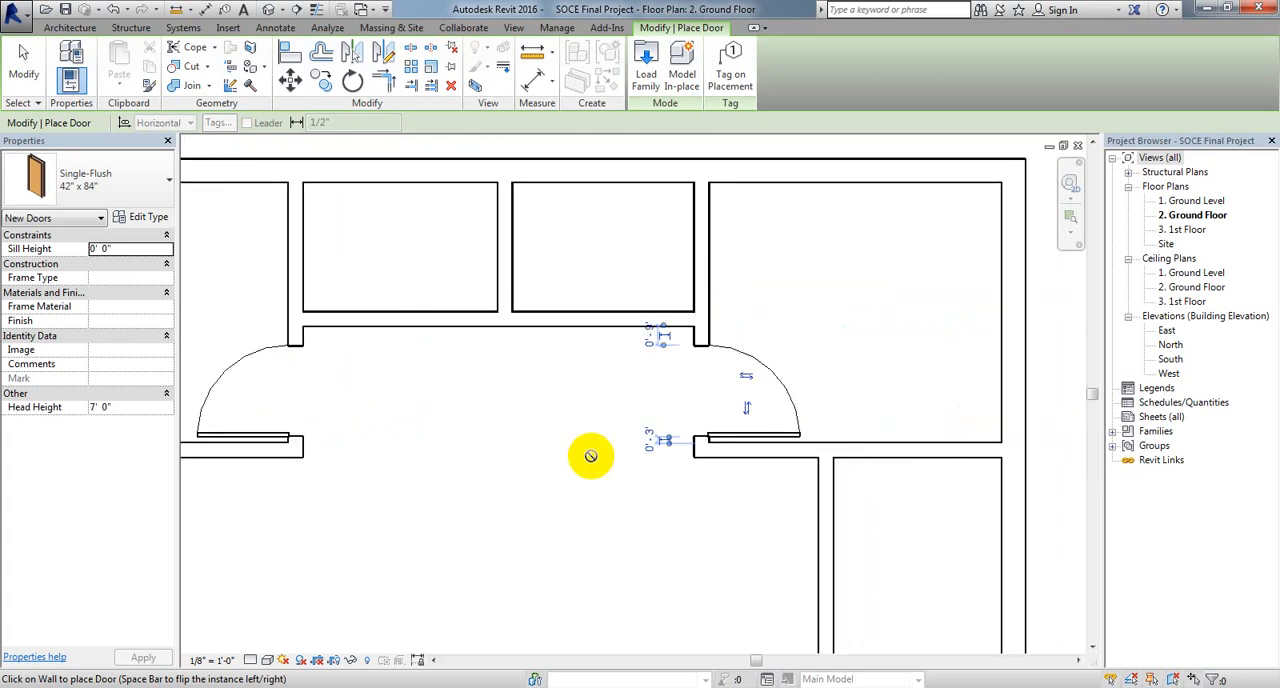
pyautogui.scroll(-1, 591, 456)
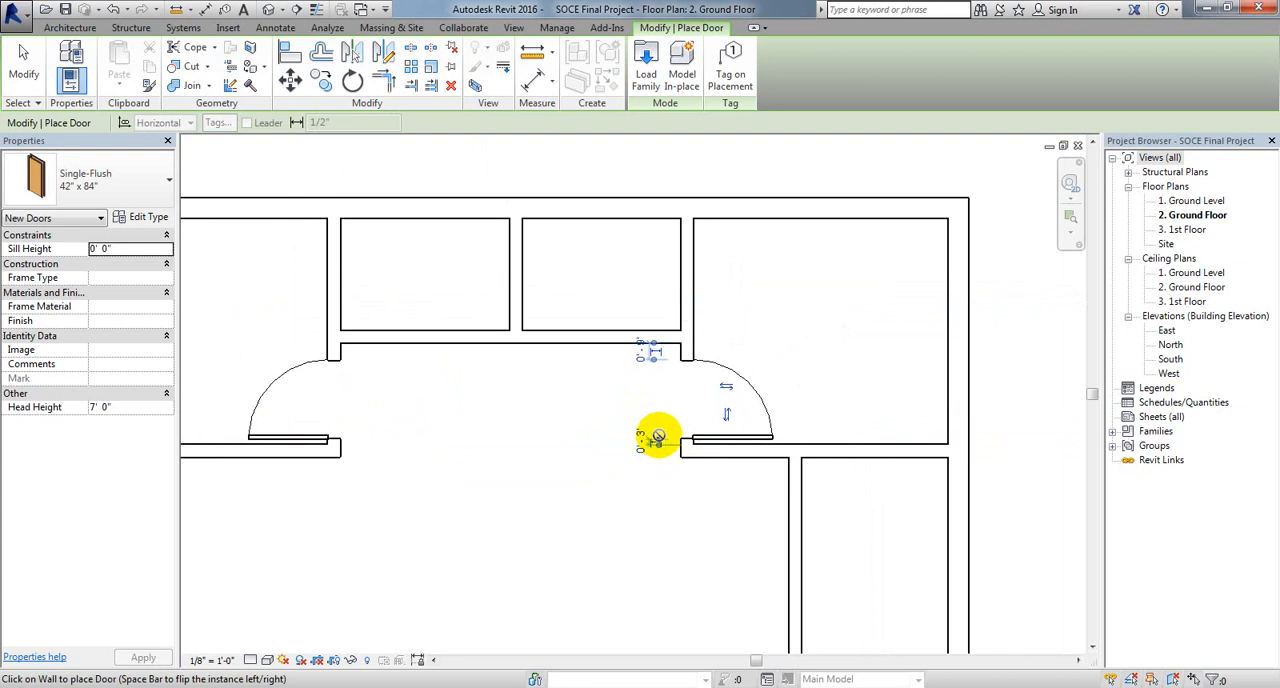
# Step: Flip the upper-right room door's facing and hinge side, and restore its original orientation
pyautogui.click(726, 387)
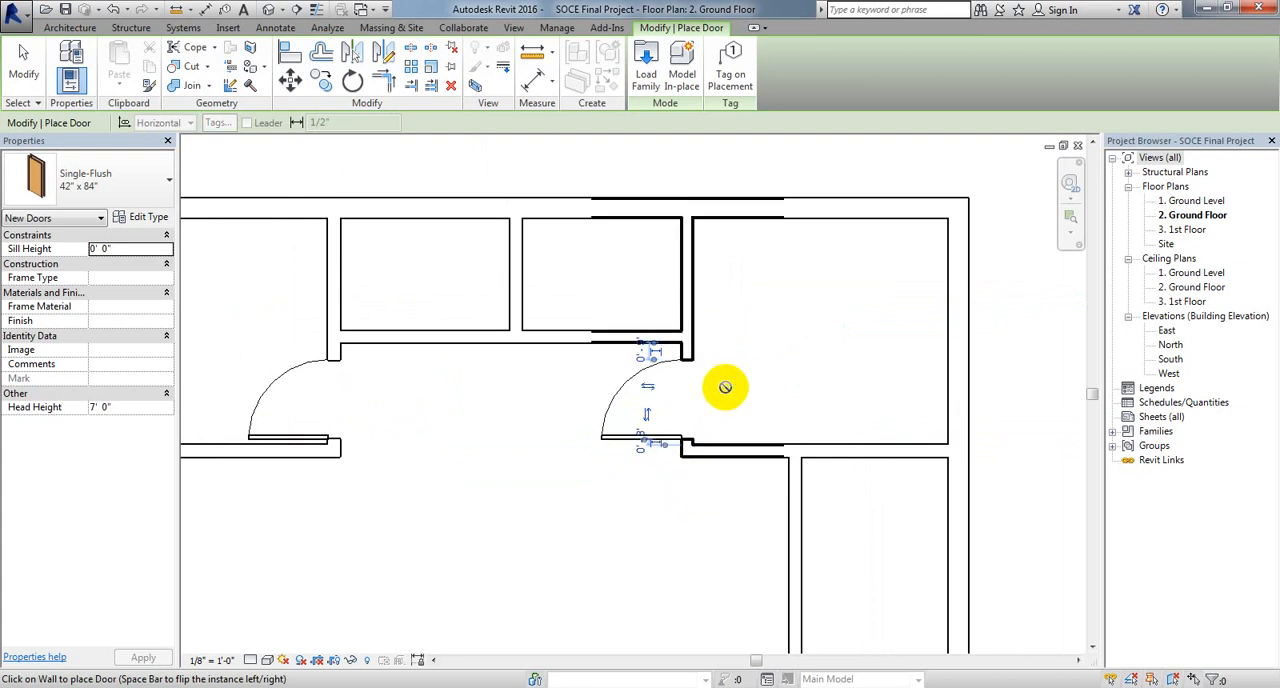
pyautogui.click(646, 414)
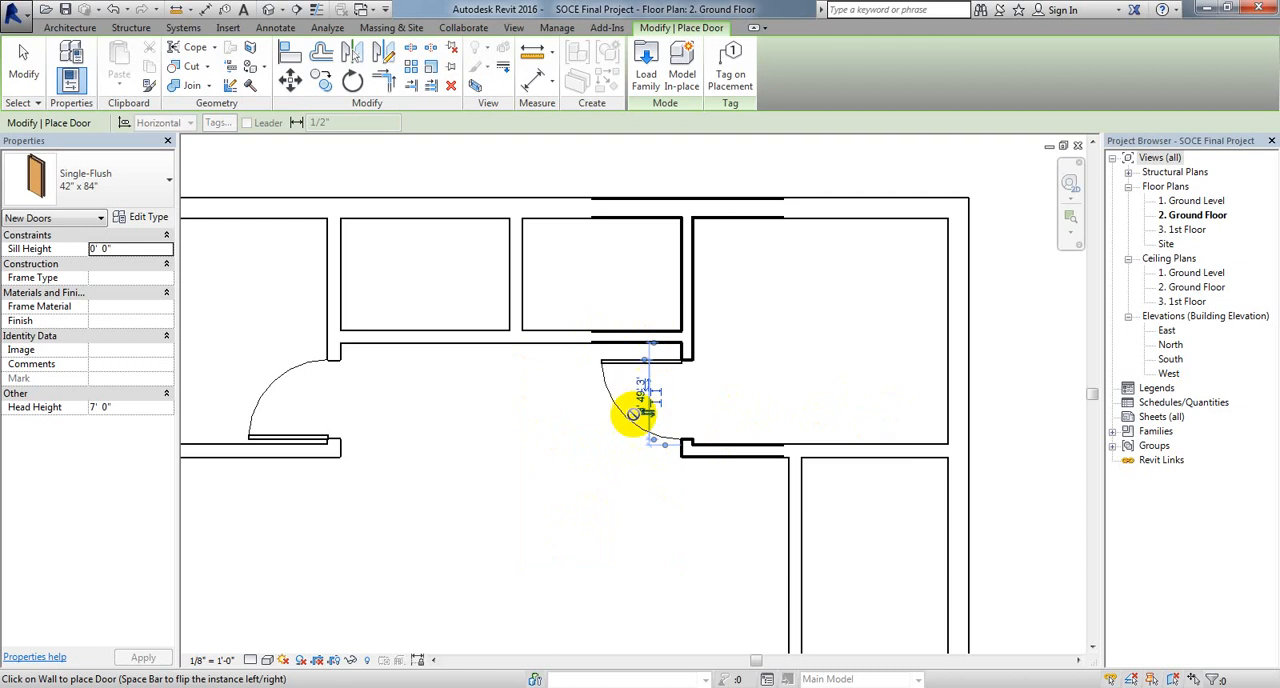
pyautogui.scroll(2, 652, 392)
pyautogui.press('space')
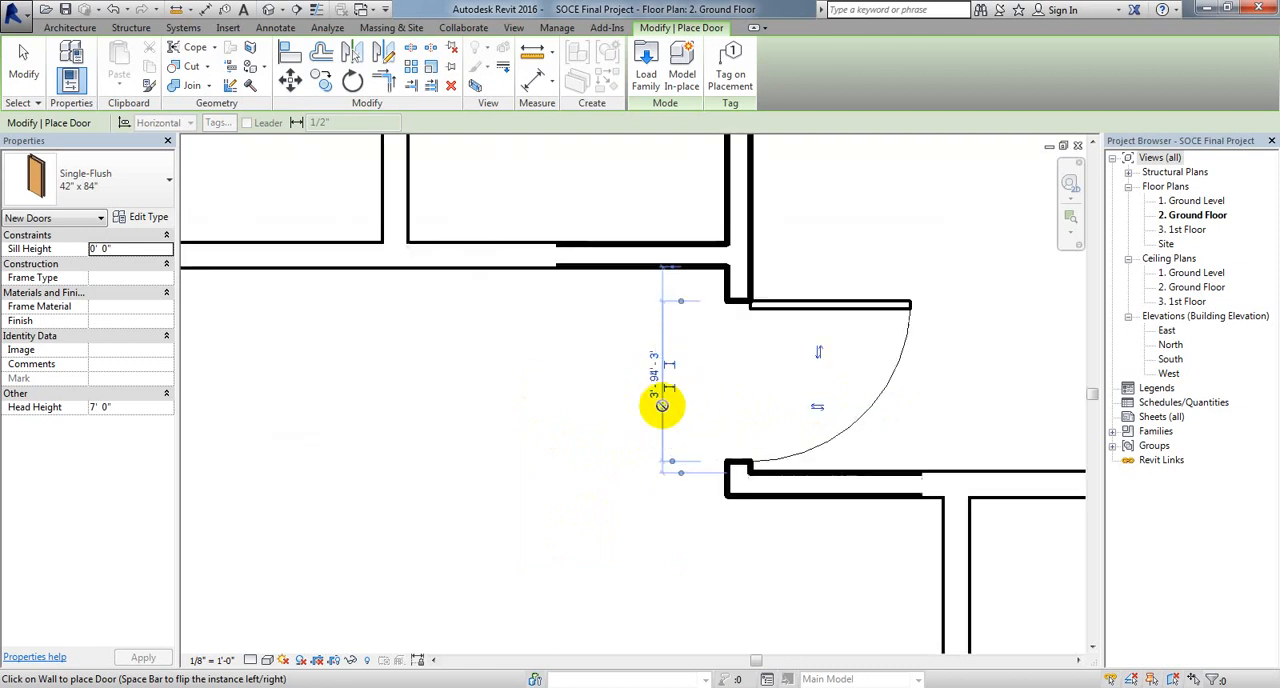
pyautogui.scroll(-4, 594, 523)
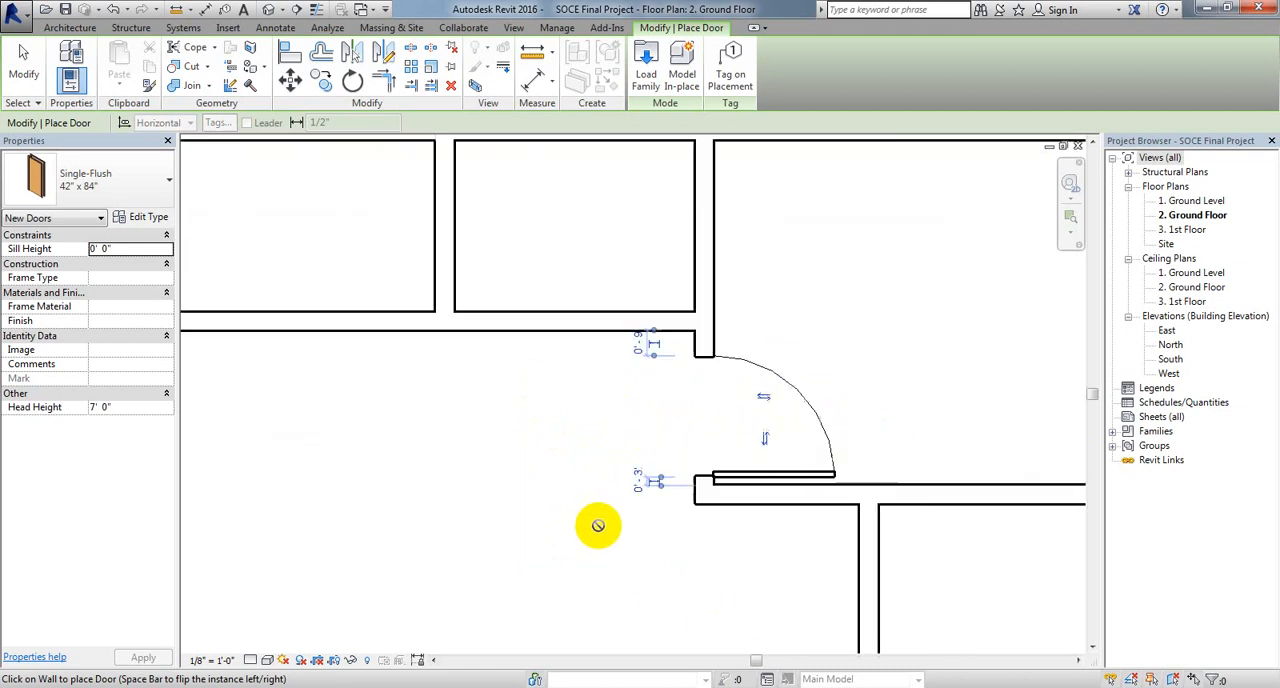
# Step: Place a door in the lower-right room's upper wall, 3" from the partition, swinging into the room and hinged beside the partition
pyautogui.moveTo(606, 503); pyautogui.dragTo(583, 316, button='middle')
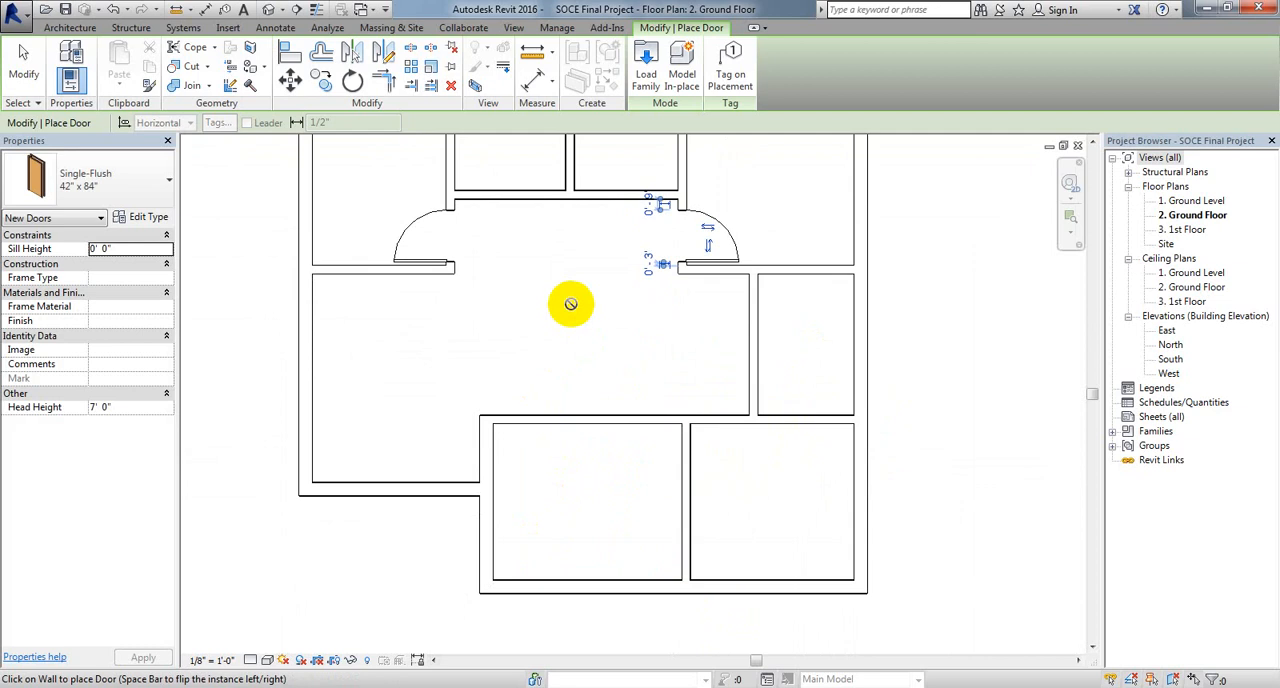
pyautogui.scroll(2, 718, 424)
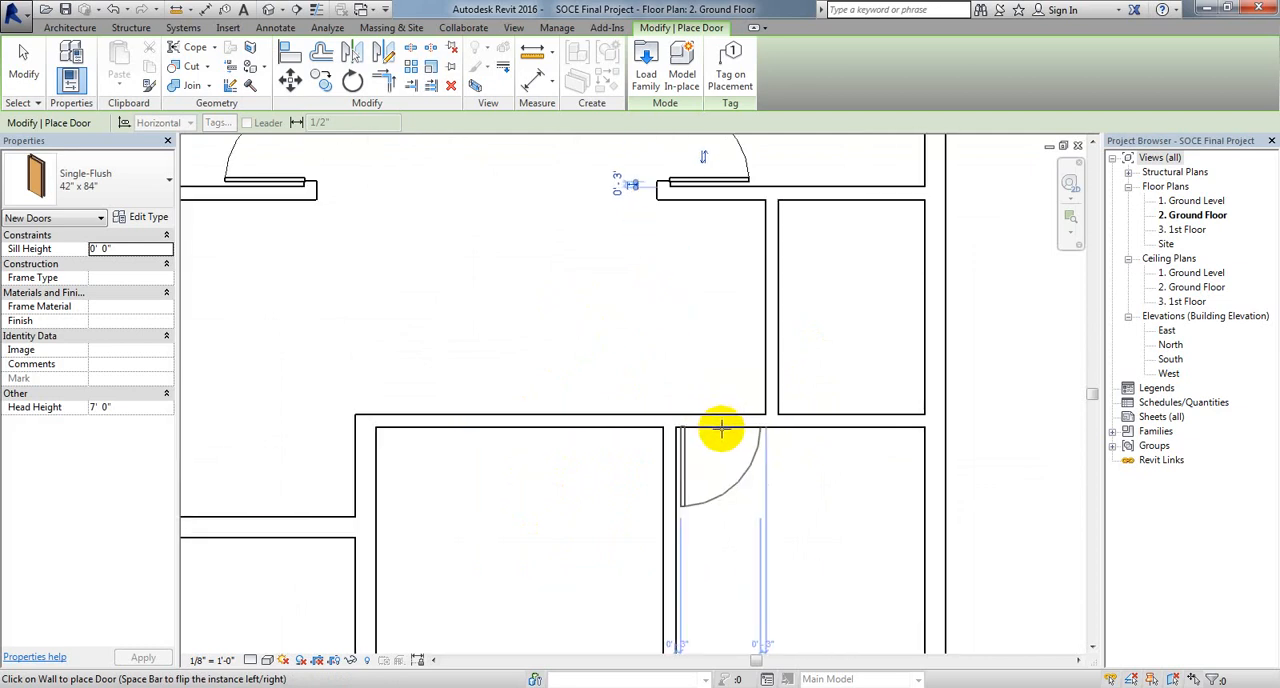
pyautogui.click(721, 428)
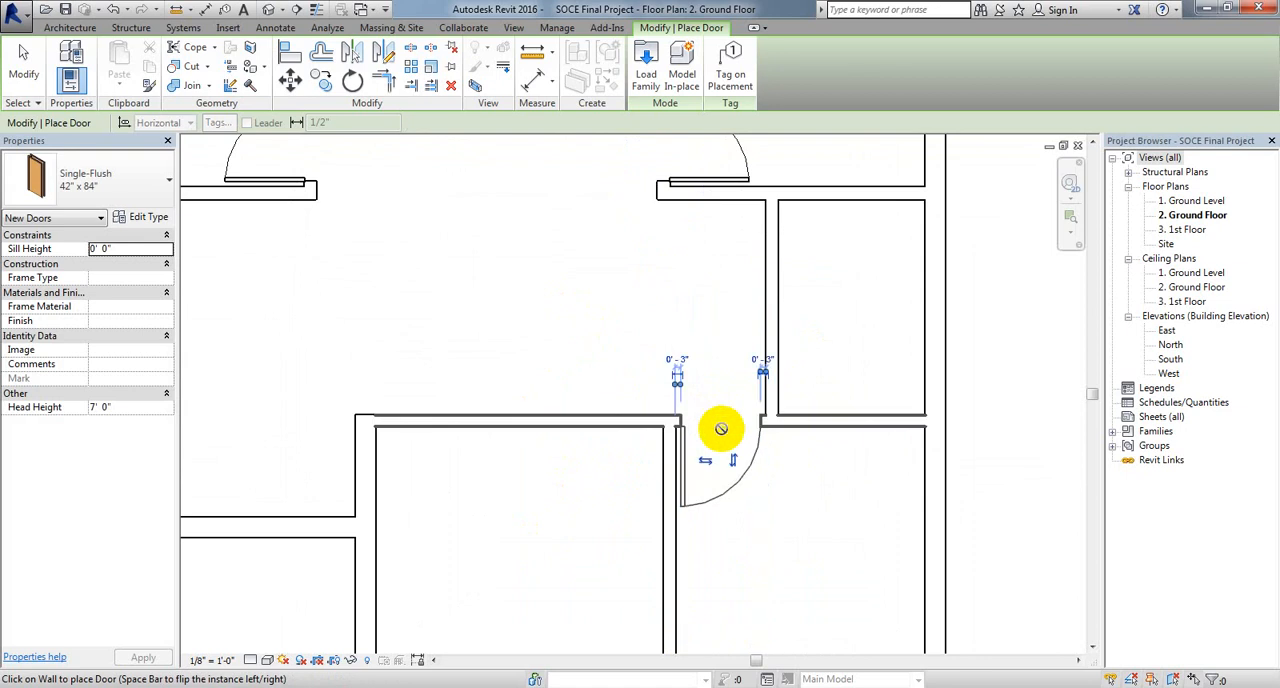
# Step: Following the reference plan, place a mirrored door in the lower-middle room's upper wall, hinged beside the partition and 3" from it
pyautogui.moveTo(544, 506); pyautogui.dragTo(602, 466, button='middle')
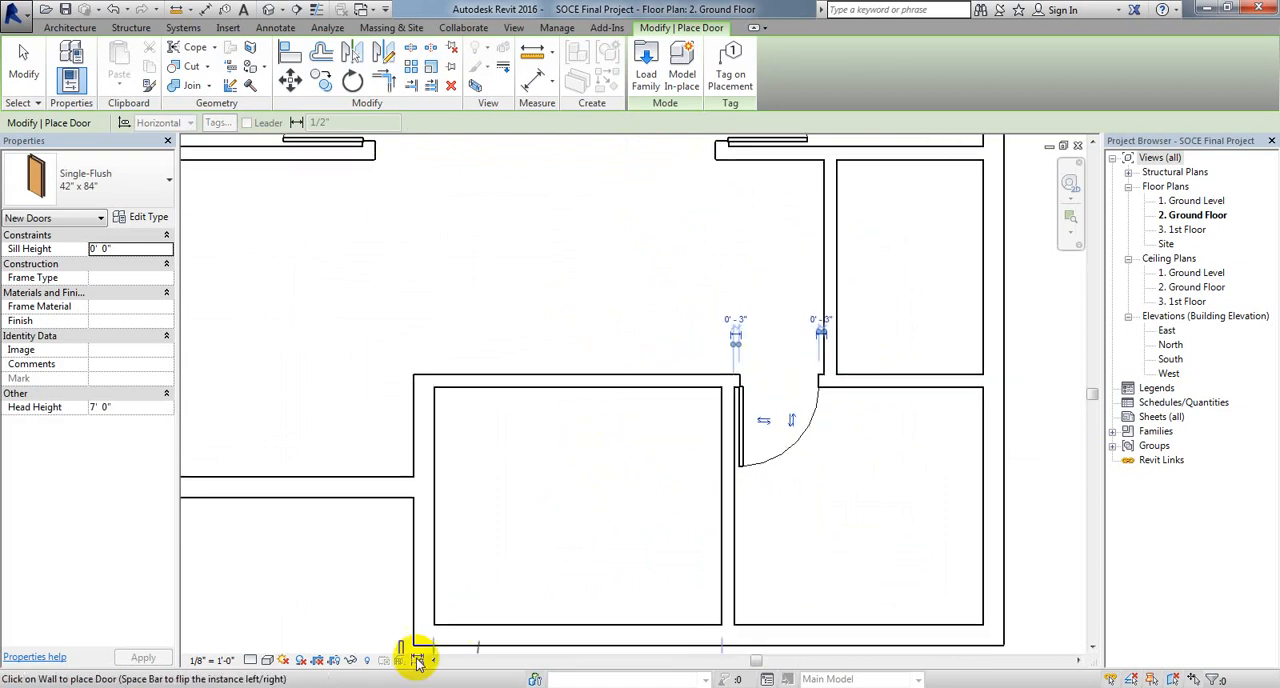
pyautogui.click(418, 687)
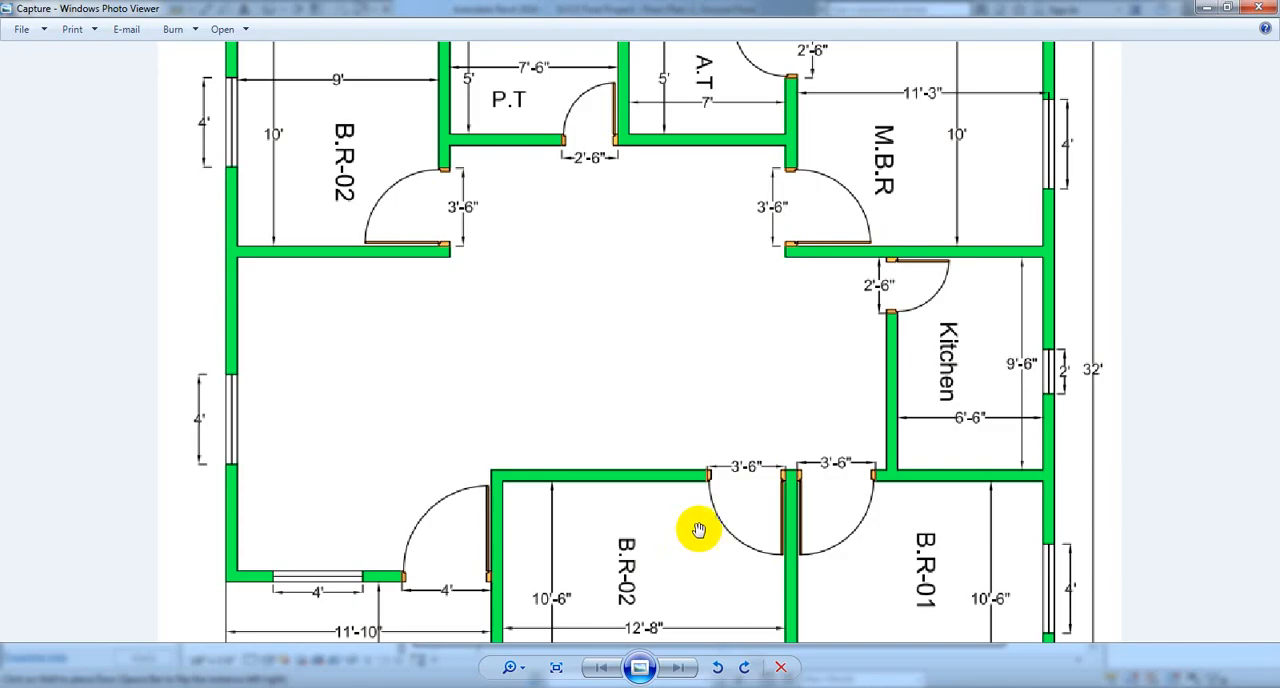
pyautogui.click(418, 687)
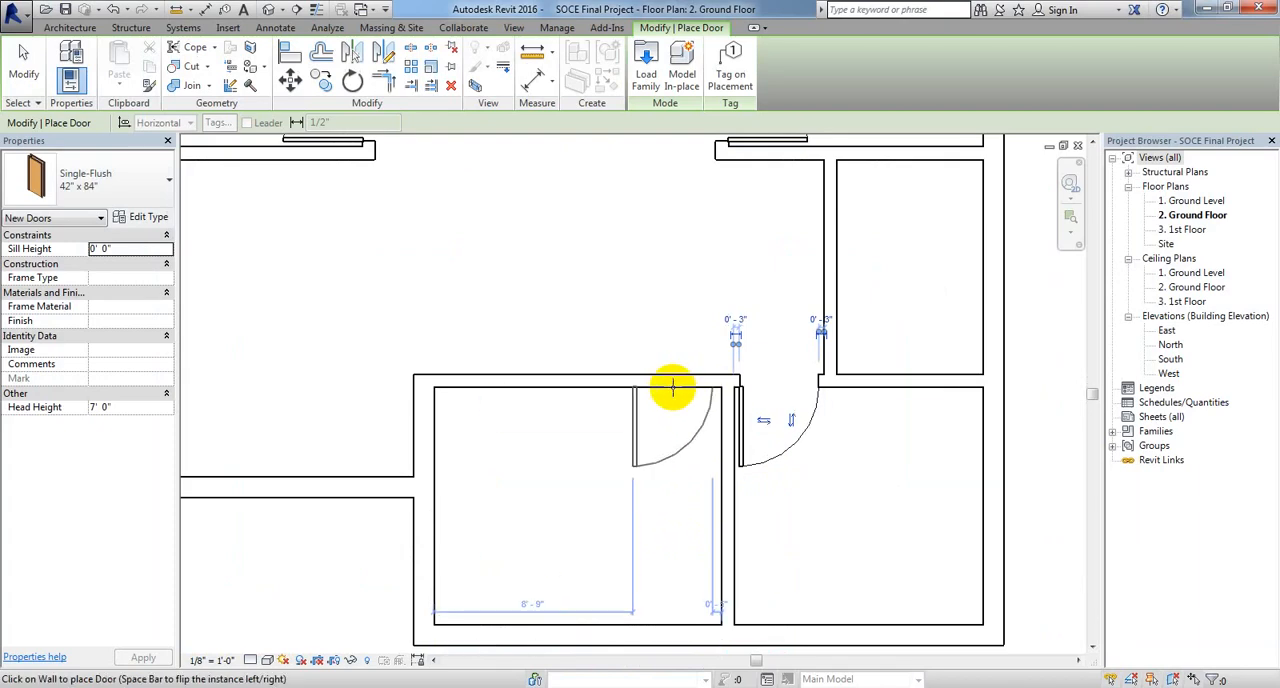
pyautogui.press('space')
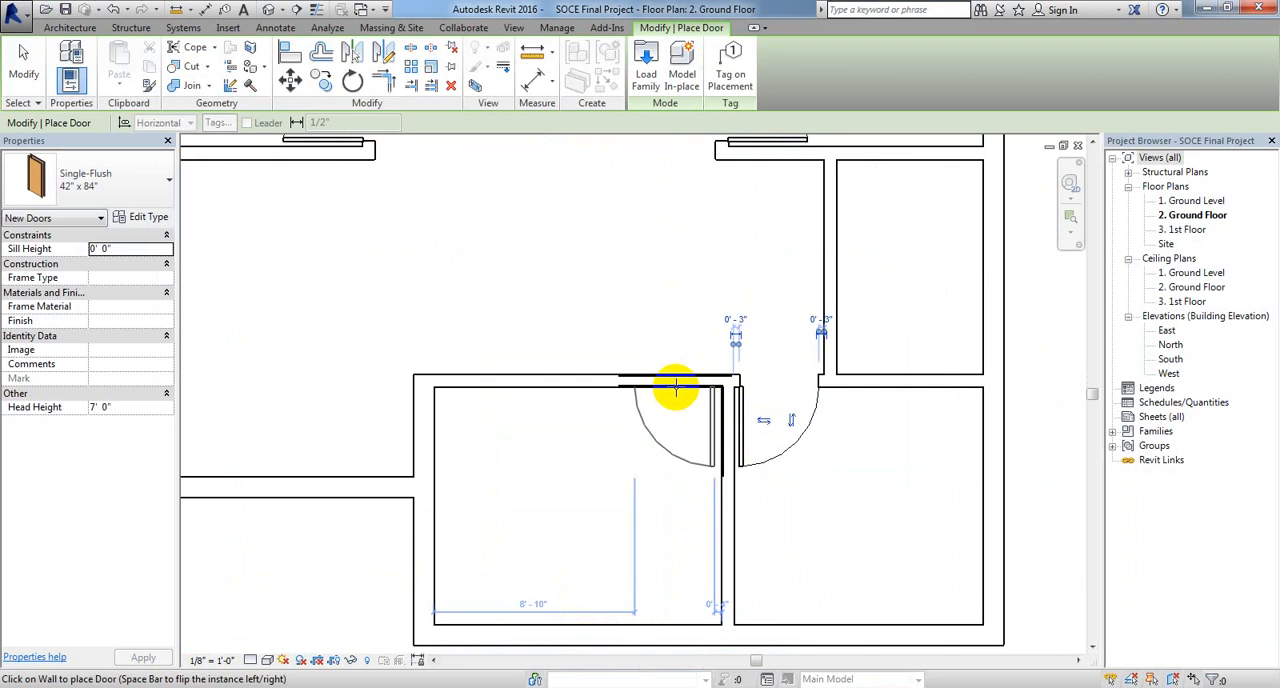
pyautogui.click(676, 388)
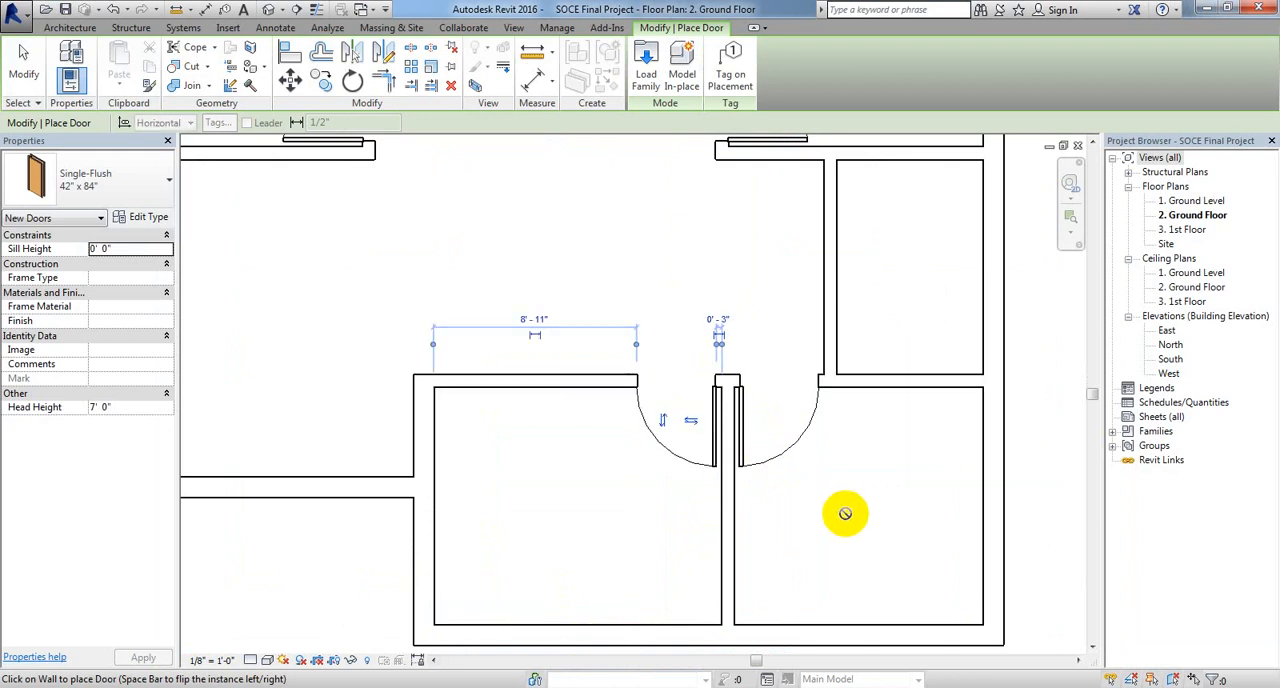
pyautogui.scroll(-2, 845, 513)
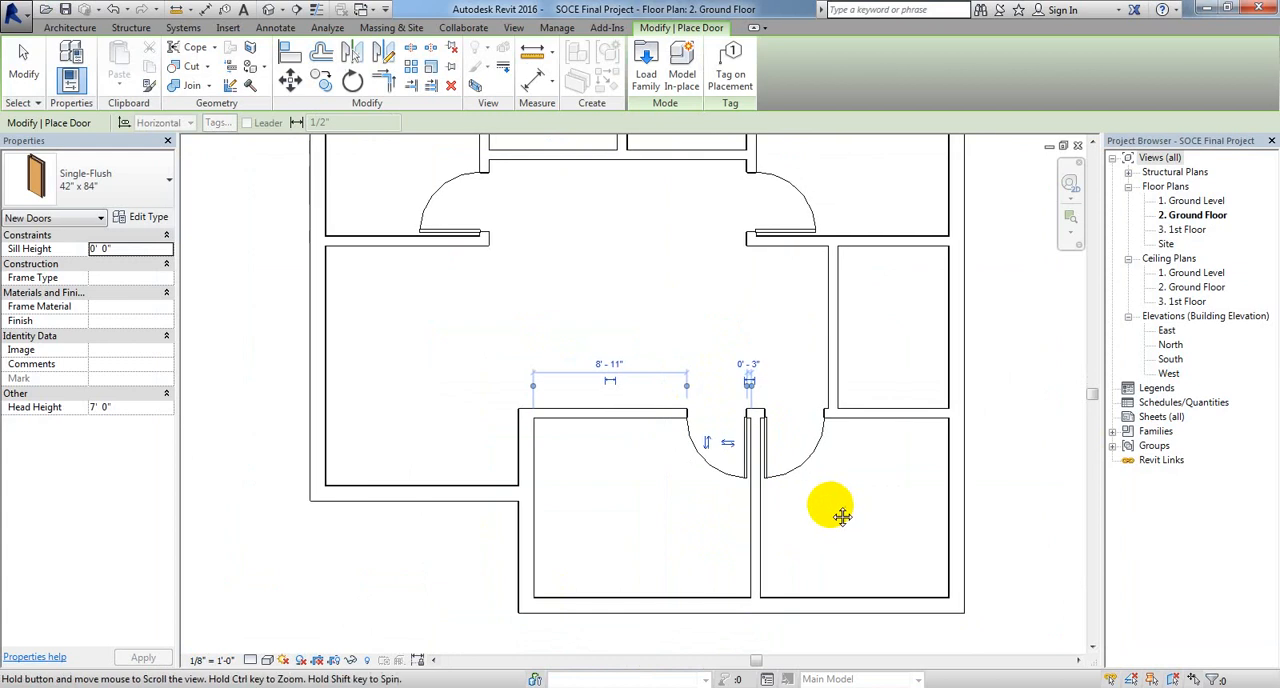
pyautogui.moveTo(834, 508); pyautogui.dragTo(871, 543, button='middle')
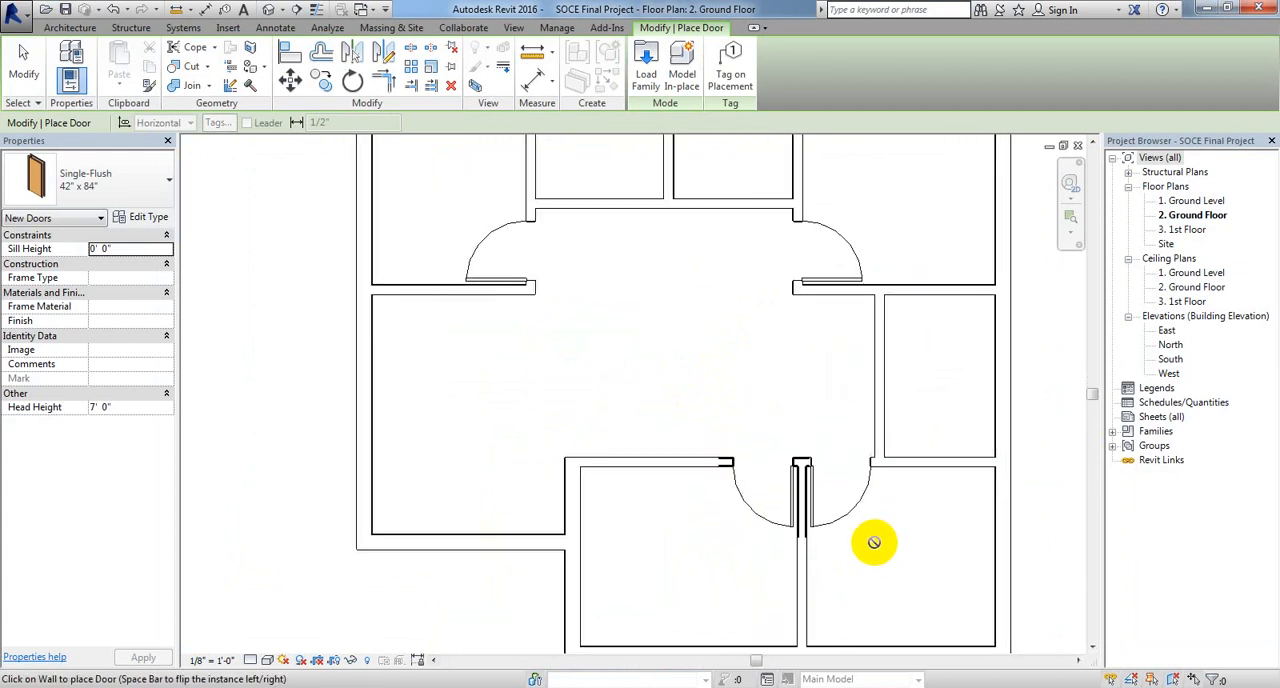
# Step: Set the width of the current single-flush door type to 2' 6"
pyautogui.scroll(-1, 288, 458)
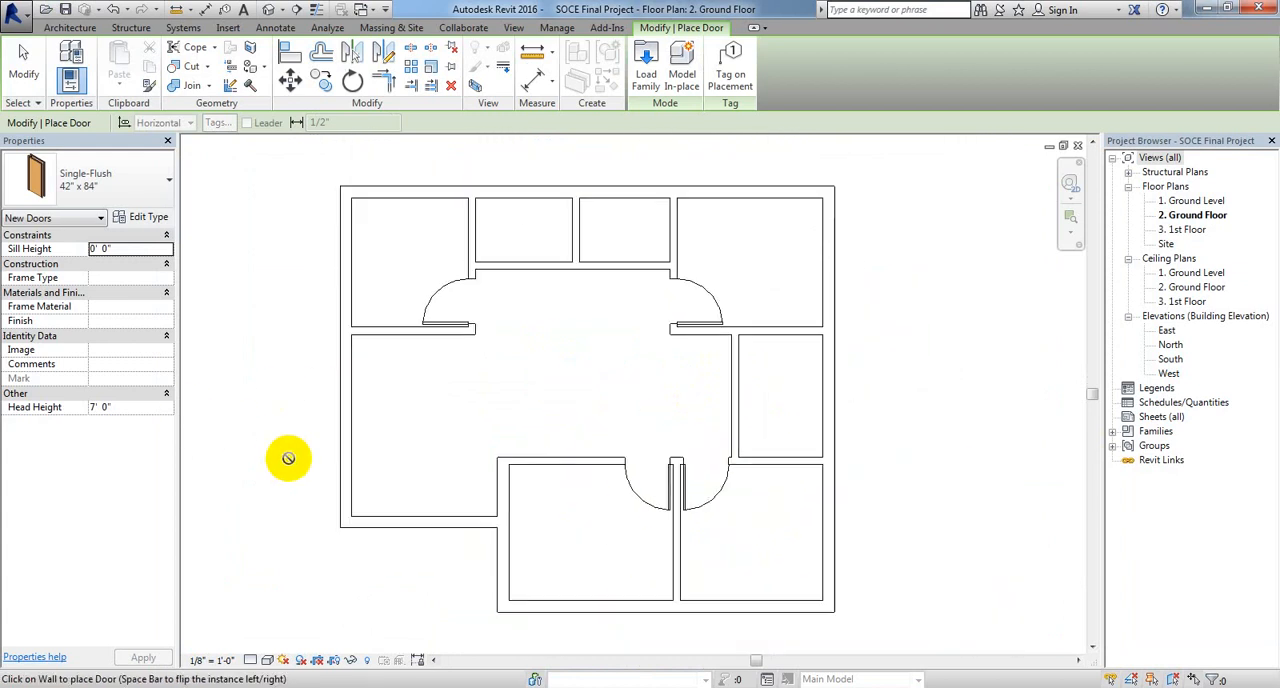
pyautogui.moveTo(286, 460); pyautogui.dragTo(372, 473, button='middle')
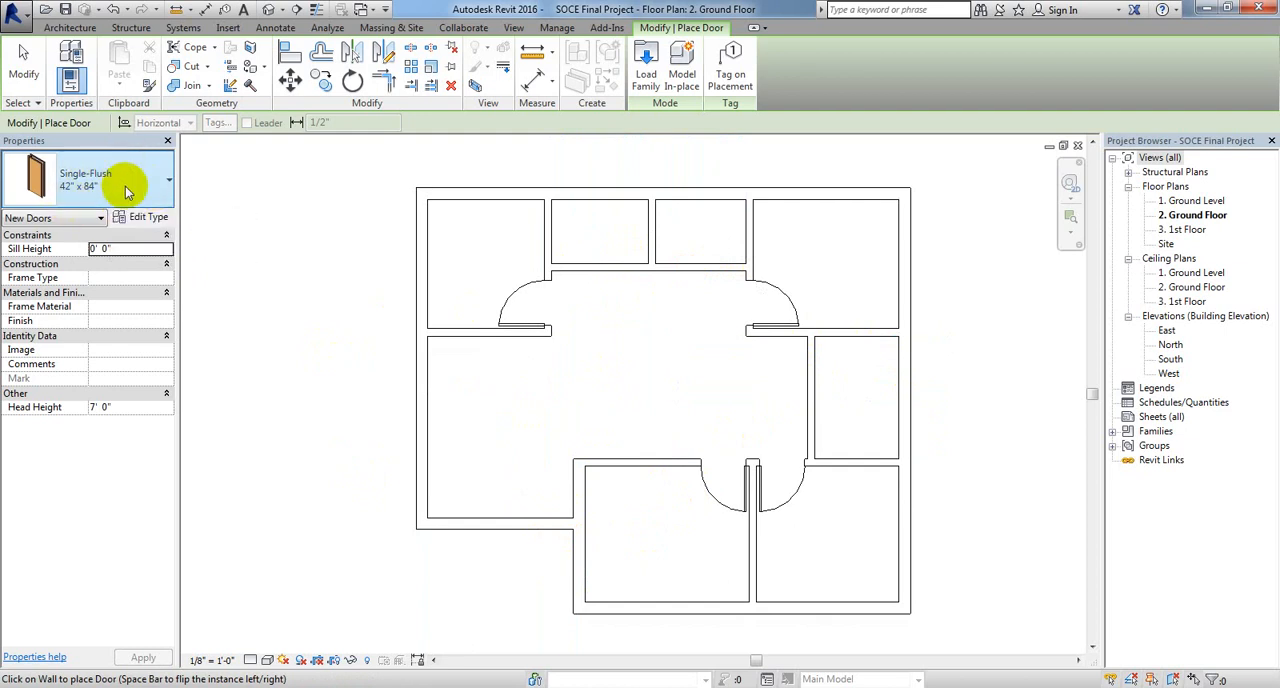
pyautogui.click(147, 218)
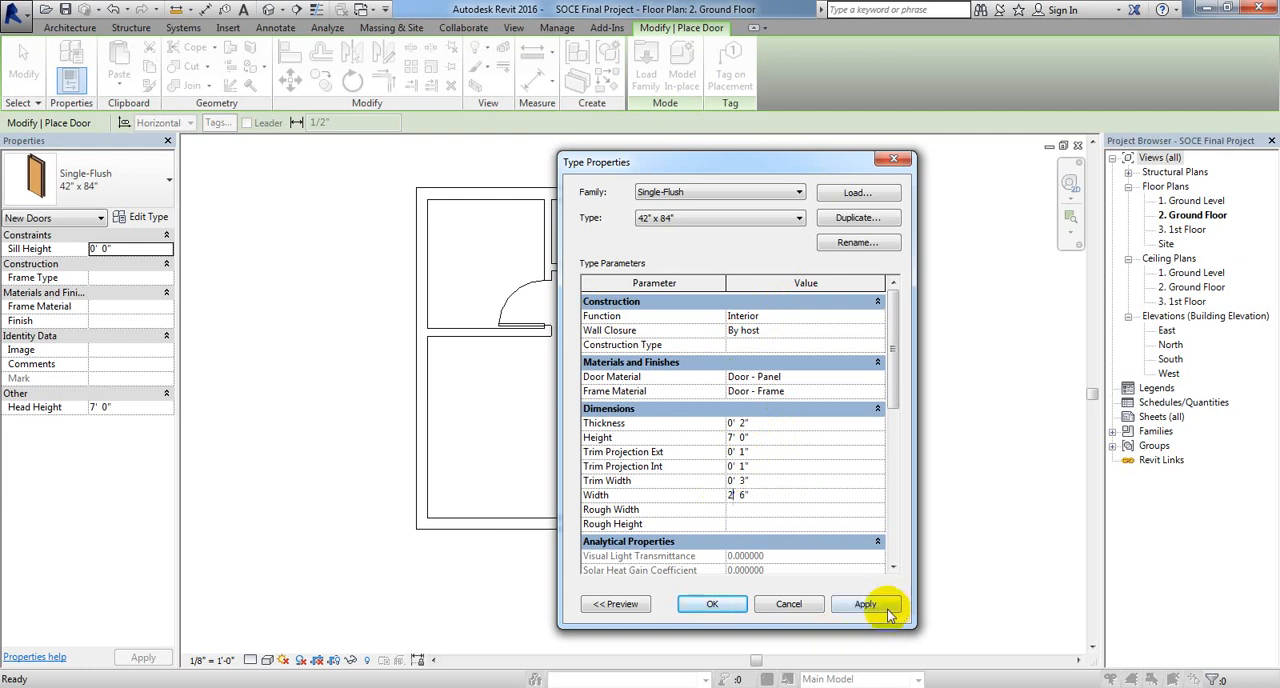
pyautogui.click(866, 604)
pyautogui.click(712, 604)
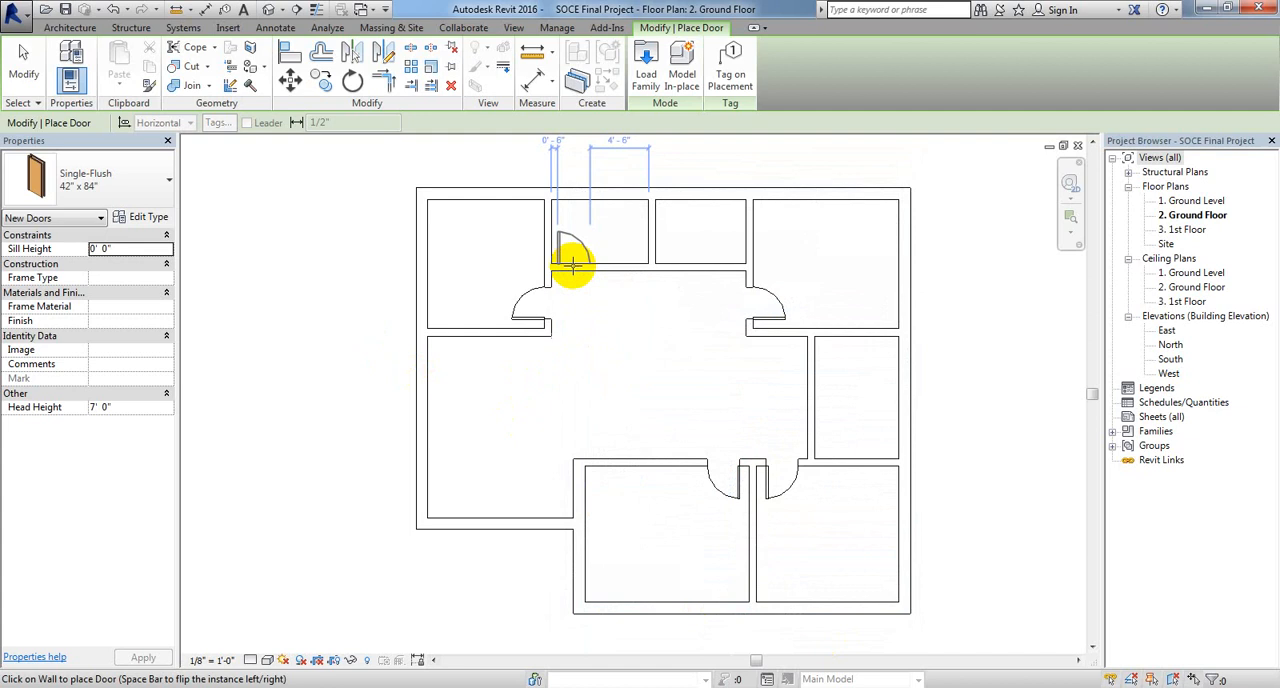
# Step: Following the reference plan, place a door in the A.T room's right wall, 3" from the upper corner, hinged there and swinging into the room
pyautogui.scroll(2, 571, 265)
pyautogui.scroll(1, 572, 265)
pyautogui.click(480, 686)
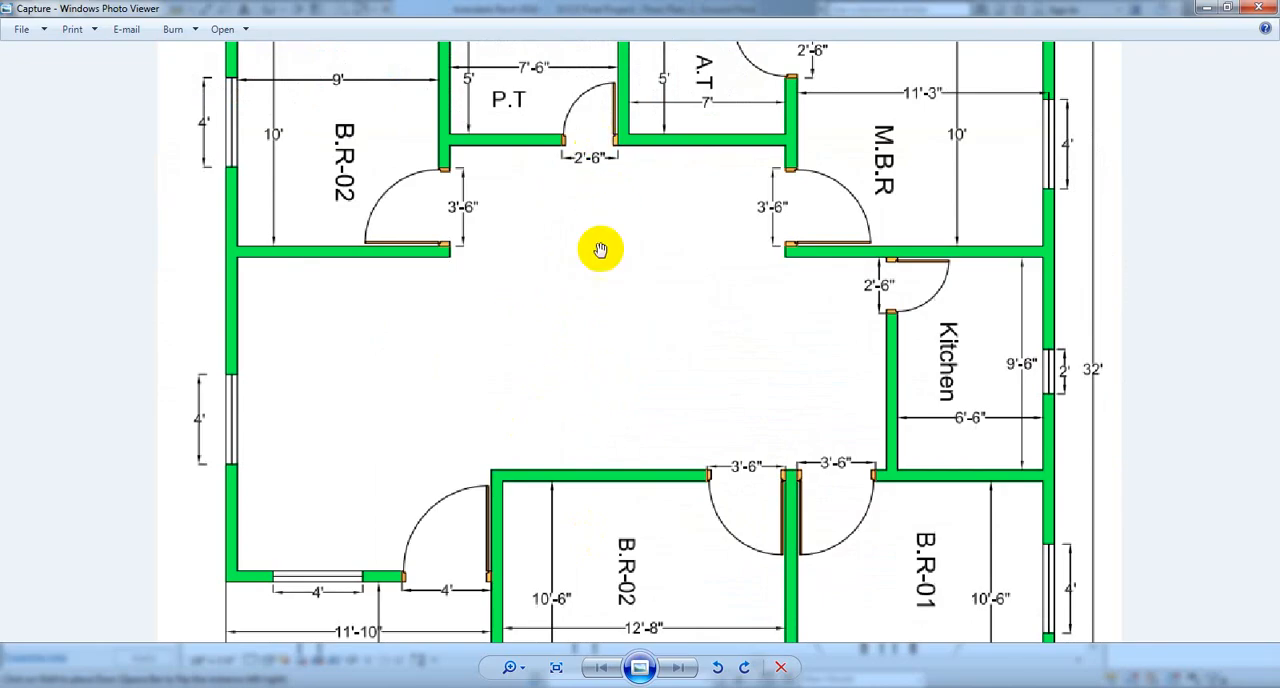
pyautogui.moveTo(600, 248); pyautogui.dragTo(596, 300)
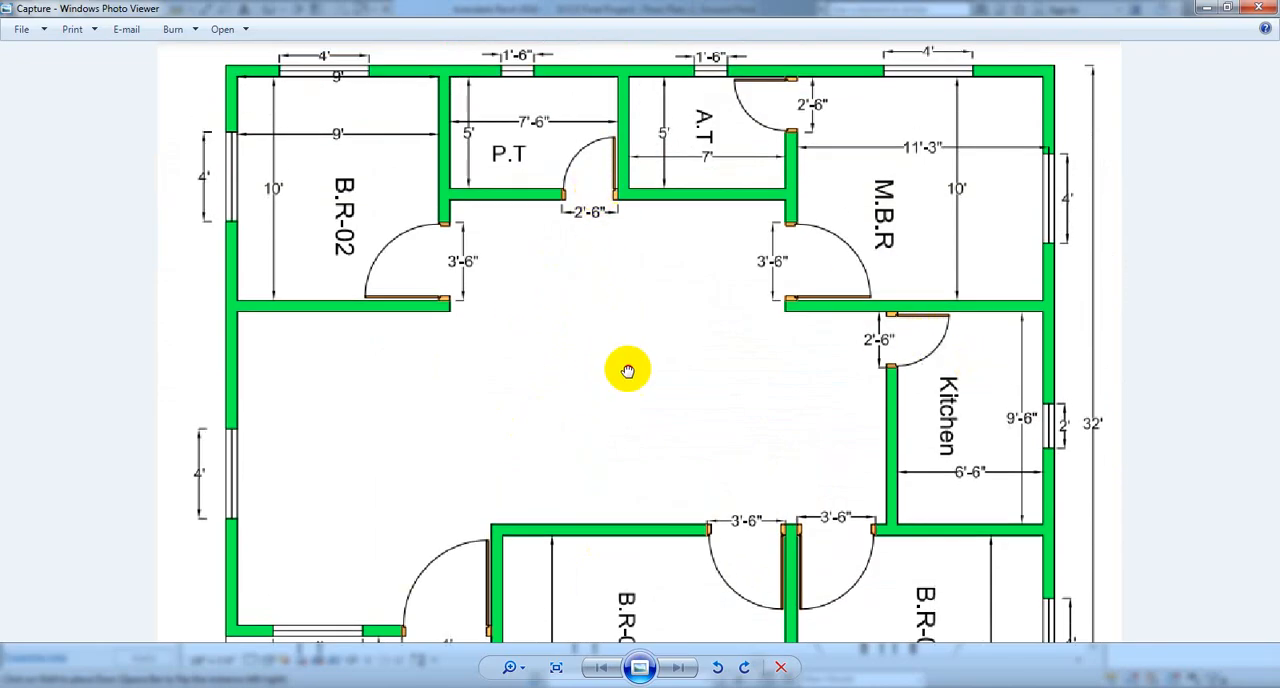
pyautogui.click(485, 686)
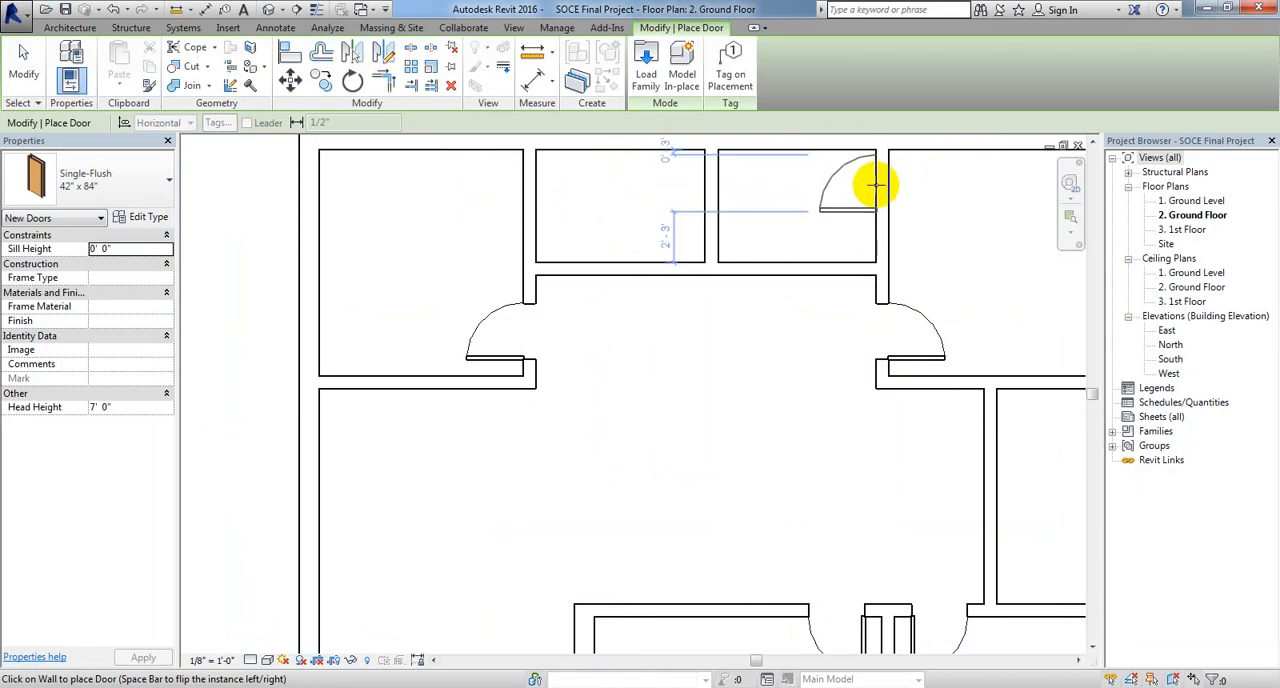
pyautogui.press('space')
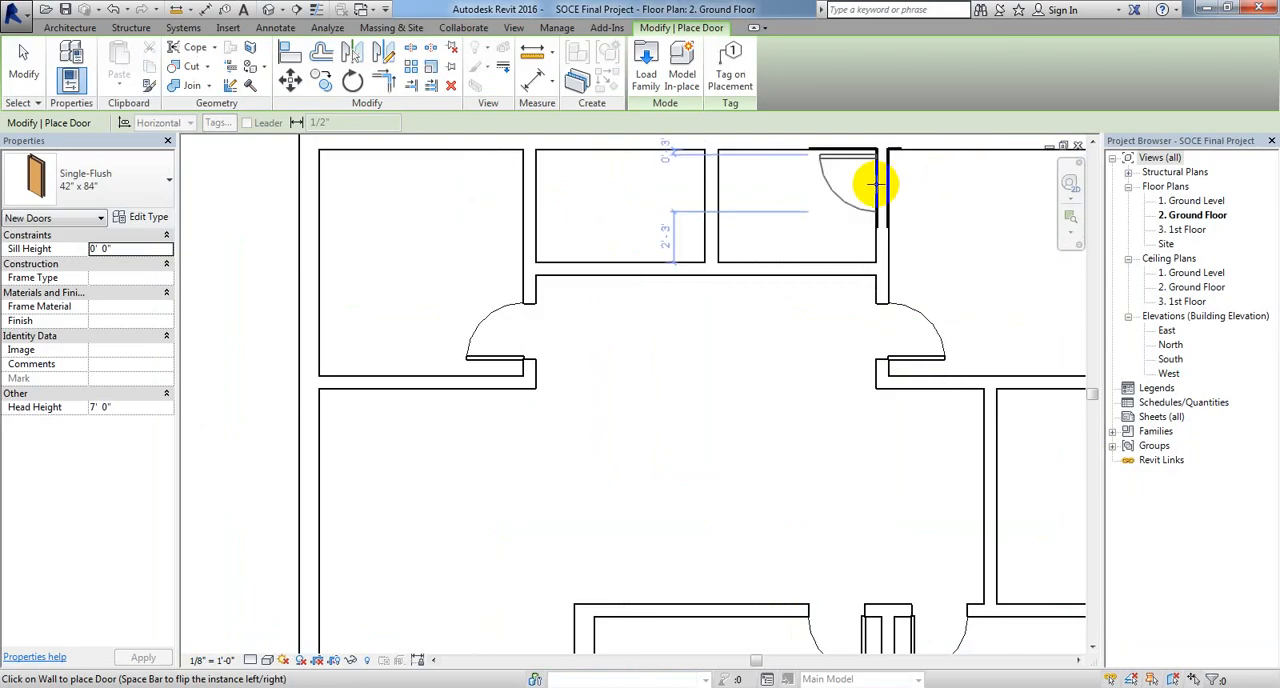
pyautogui.scroll(4, 876, 183)
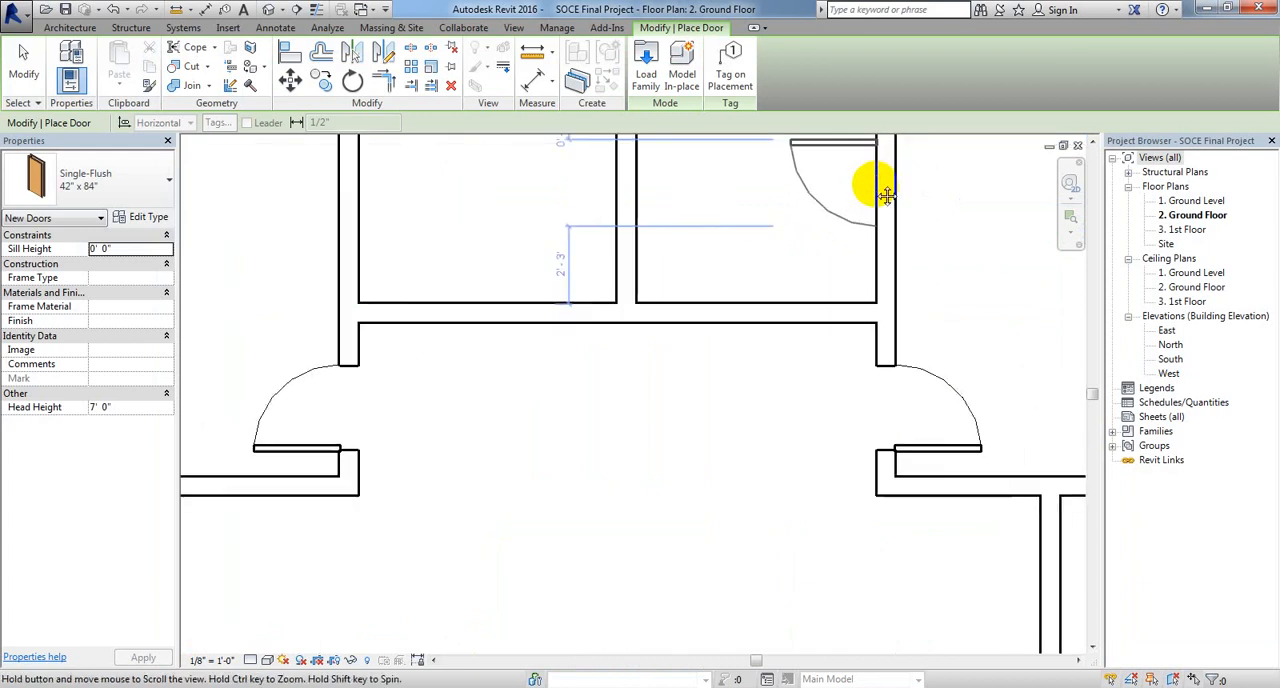
pyautogui.scroll(1, 842, 345)
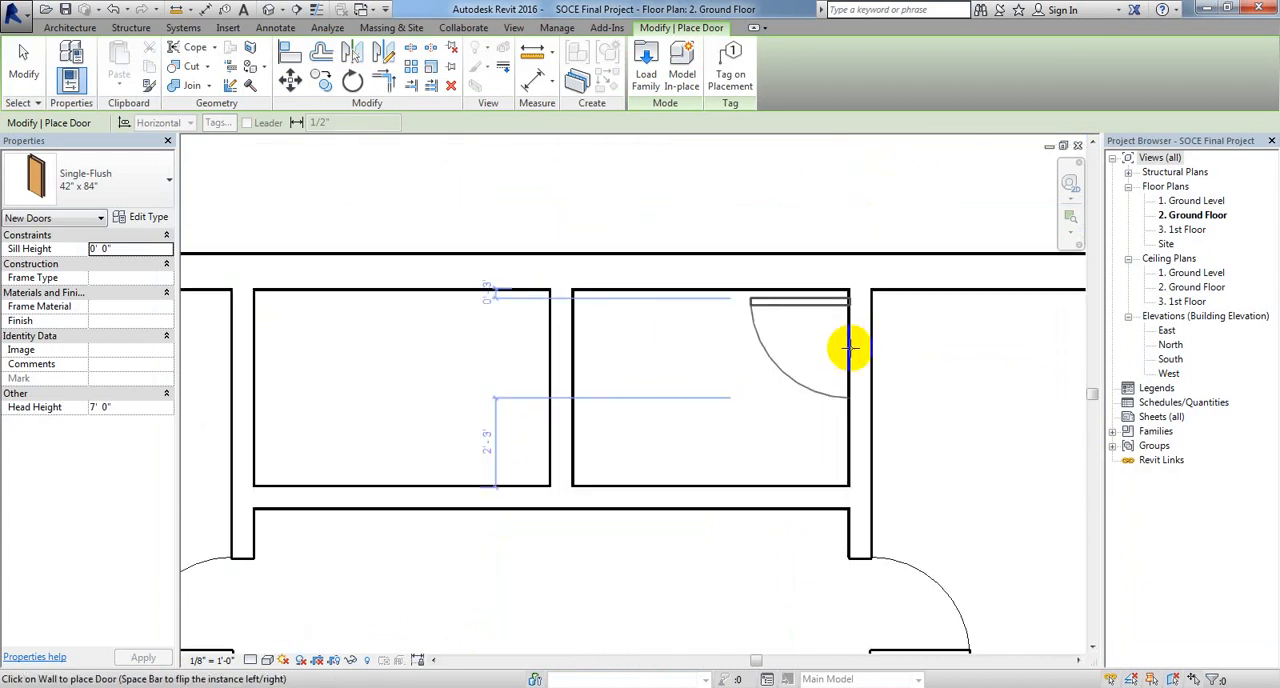
pyautogui.click(849, 348)
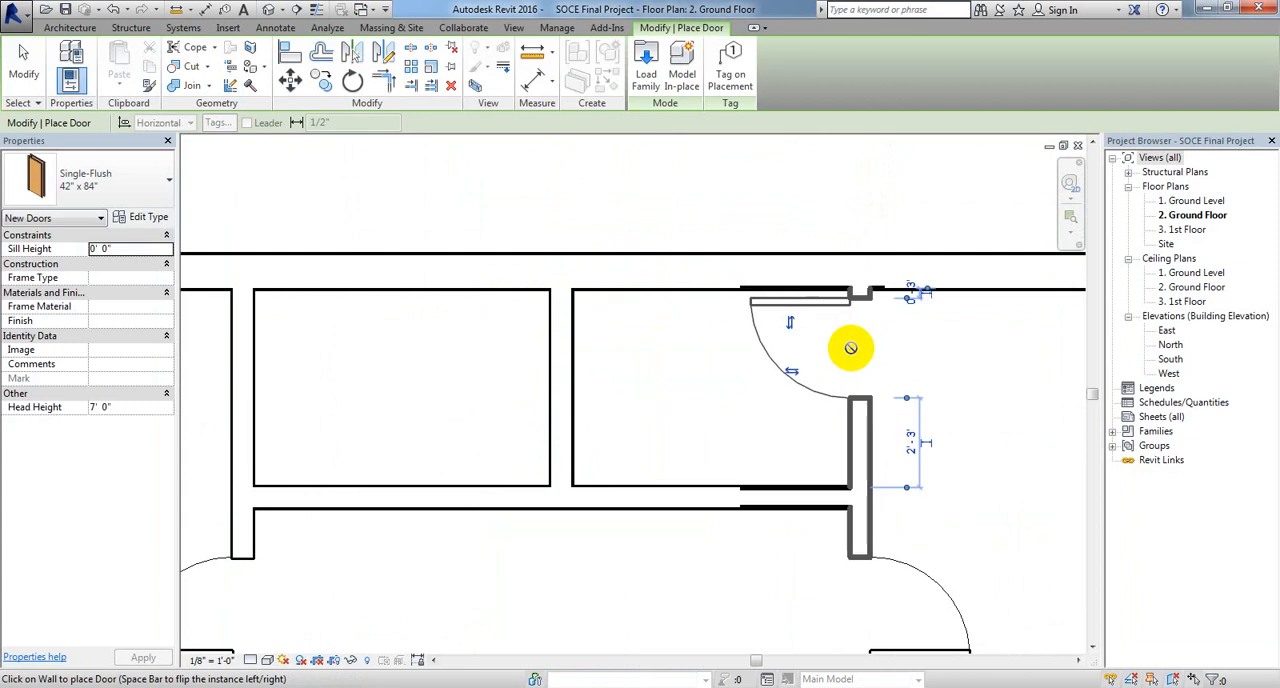
# Step: Place a door in the P.T room's lower wall, 3" from its right partition, hinged beside the partition and swinging into the room
pyautogui.scroll(-2, 866, 355)
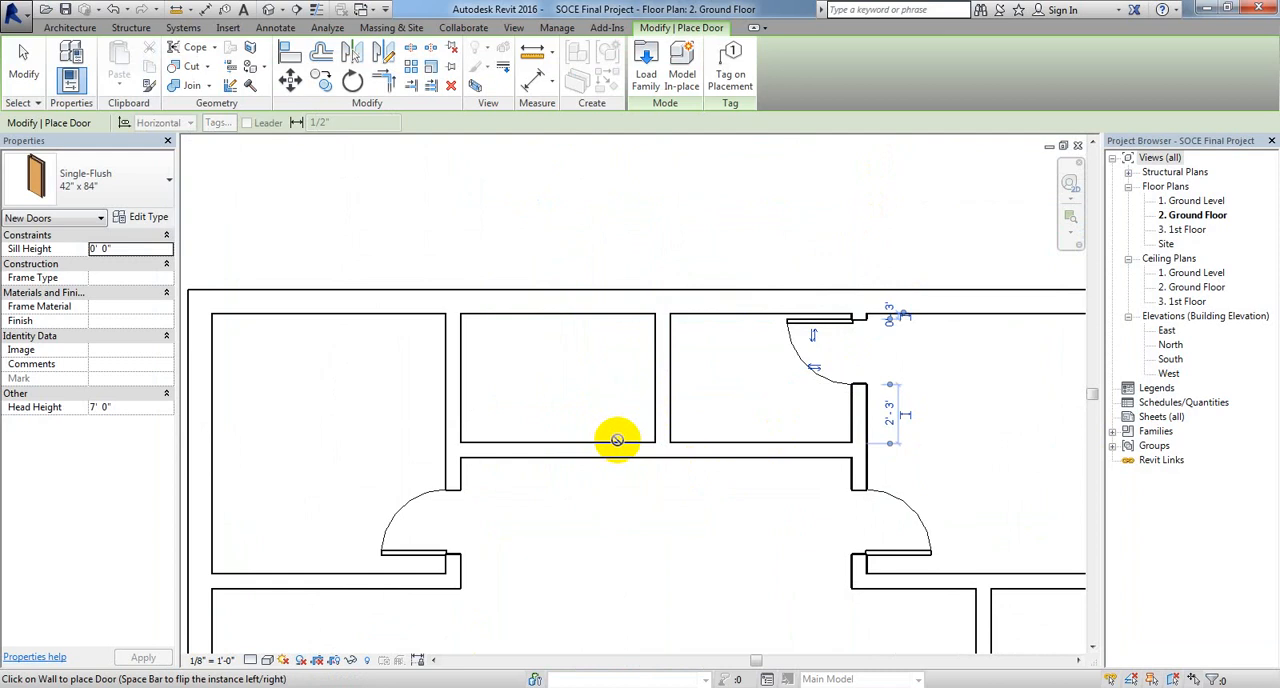
pyautogui.click(617, 440)
pyautogui.scroll(-4, 617, 440)
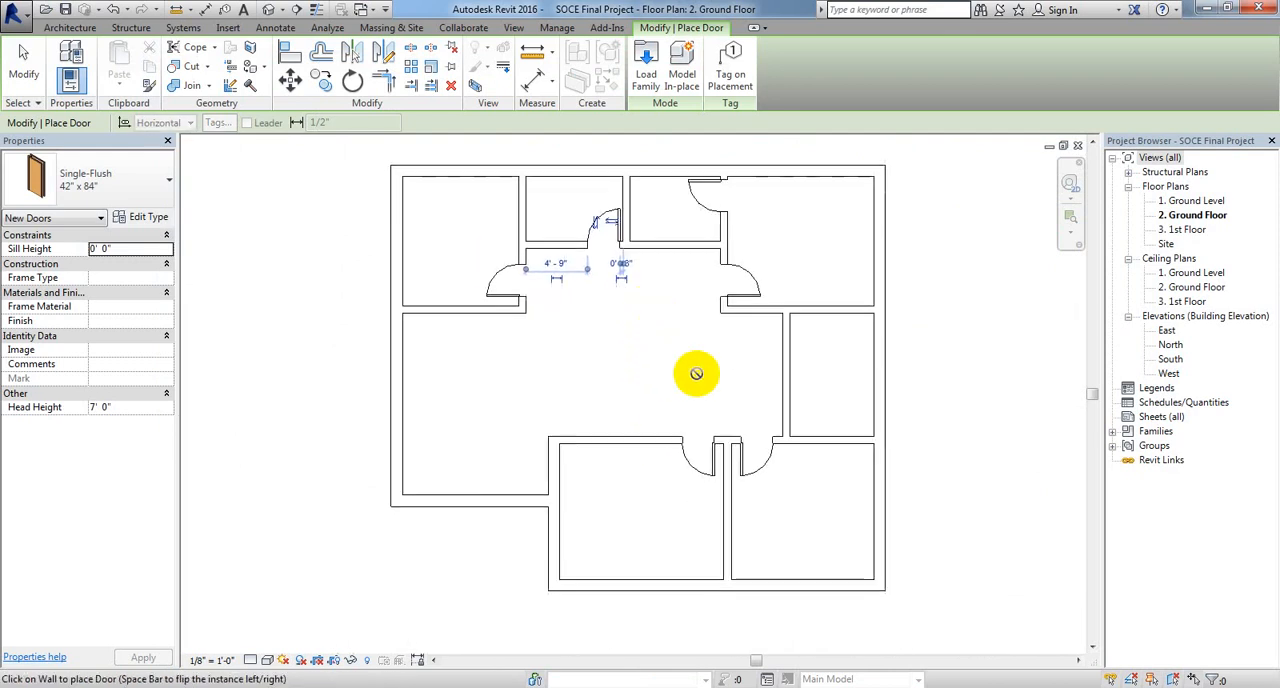
# Step: Place a door in the kitchen's left wall, 3" from the upper wall, hinged at the upper corner and swinging into the kitchen
pyautogui.scroll(2, 857, 323)
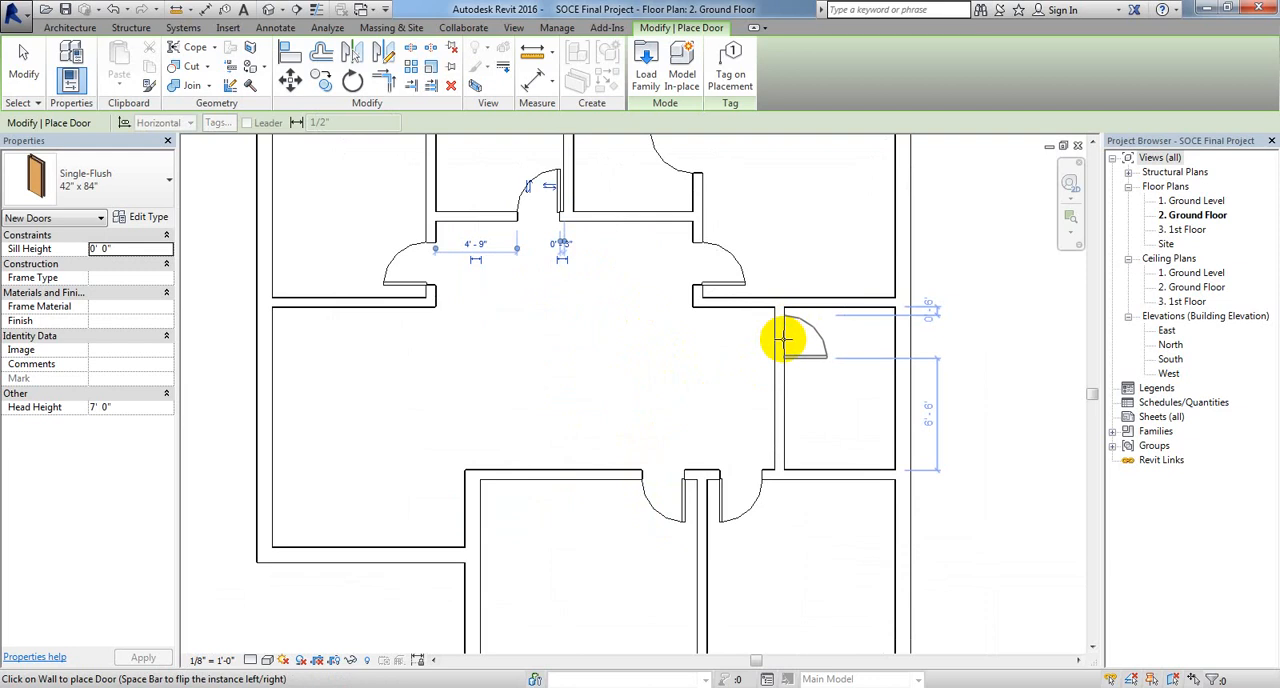
pyautogui.scroll(2, 785, 340)
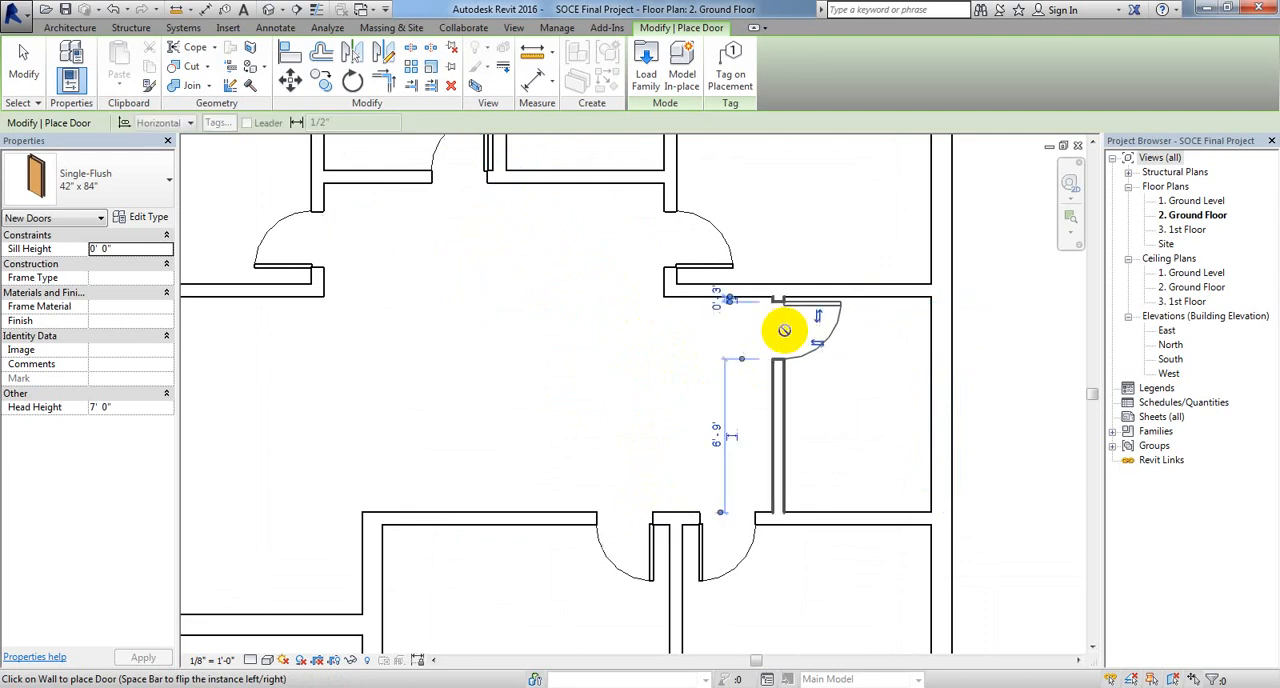
pyautogui.scroll(-2, 834, 381)
pyautogui.scroll(-2, 834, 381)
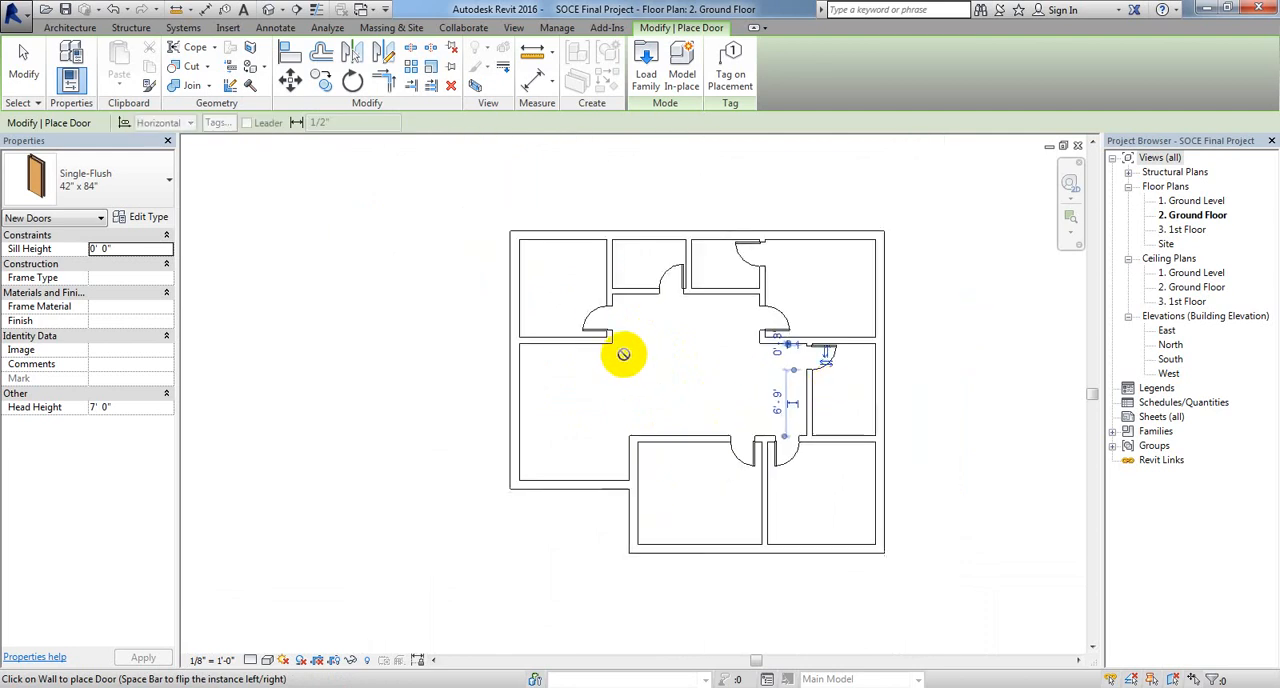
# Step: Review the available single-flush sizes and load the Door-Curtain-Wall-Double-Storefront family from the US Imperial Doors library
pyautogui.moveTo(623, 354); pyautogui.dragTo(654, 364, button='middle')
pyautogui.scroll(1, 654, 364)
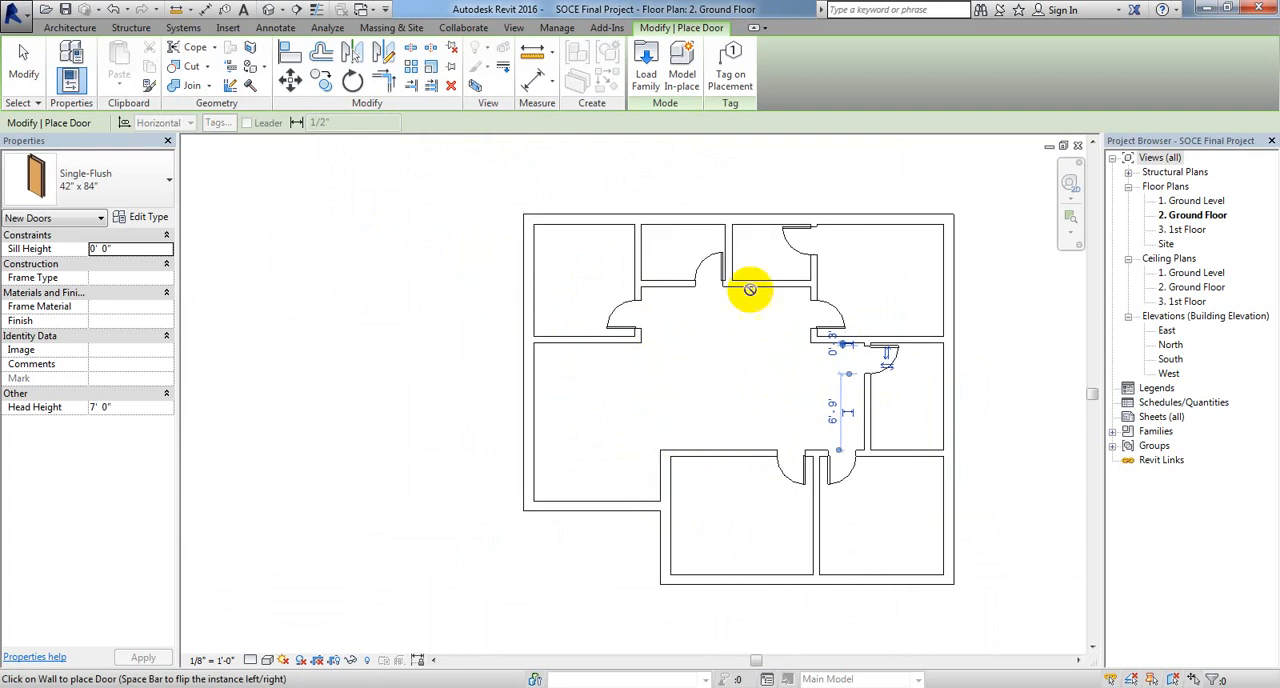
pyautogui.moveTo(700, 420); pyautogui.dragTo(686, 425, button='middle')
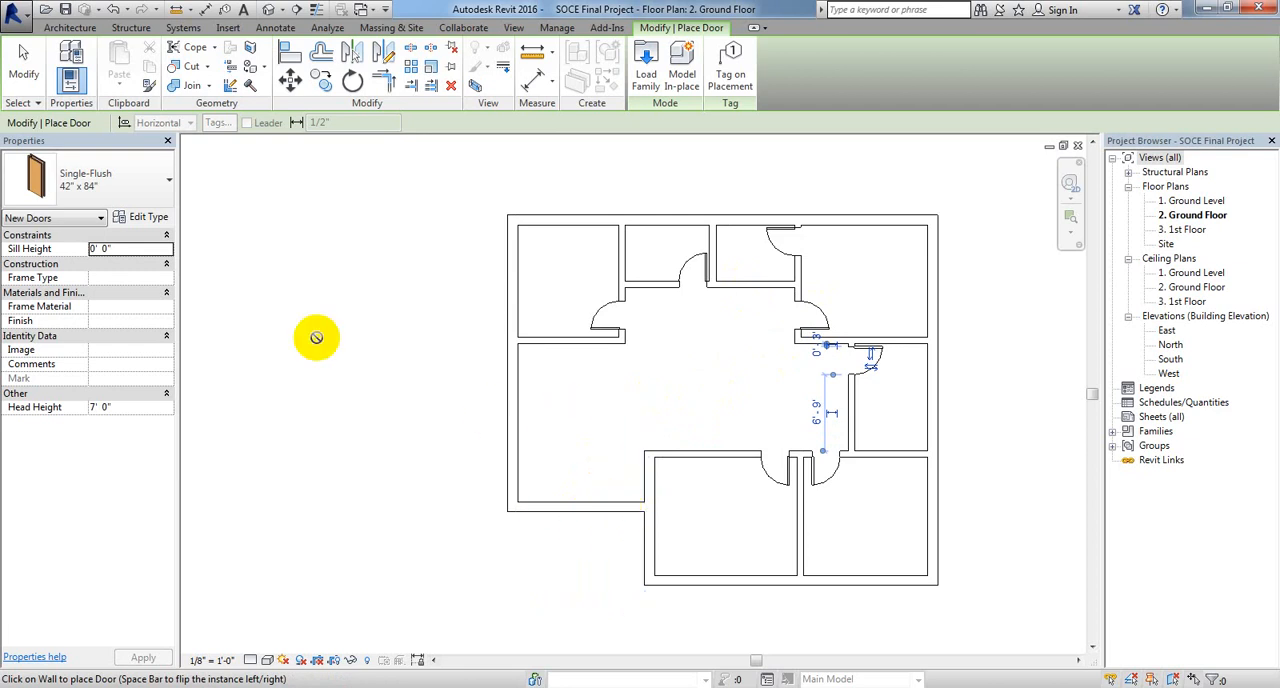
pyautogui.click(168, 177)
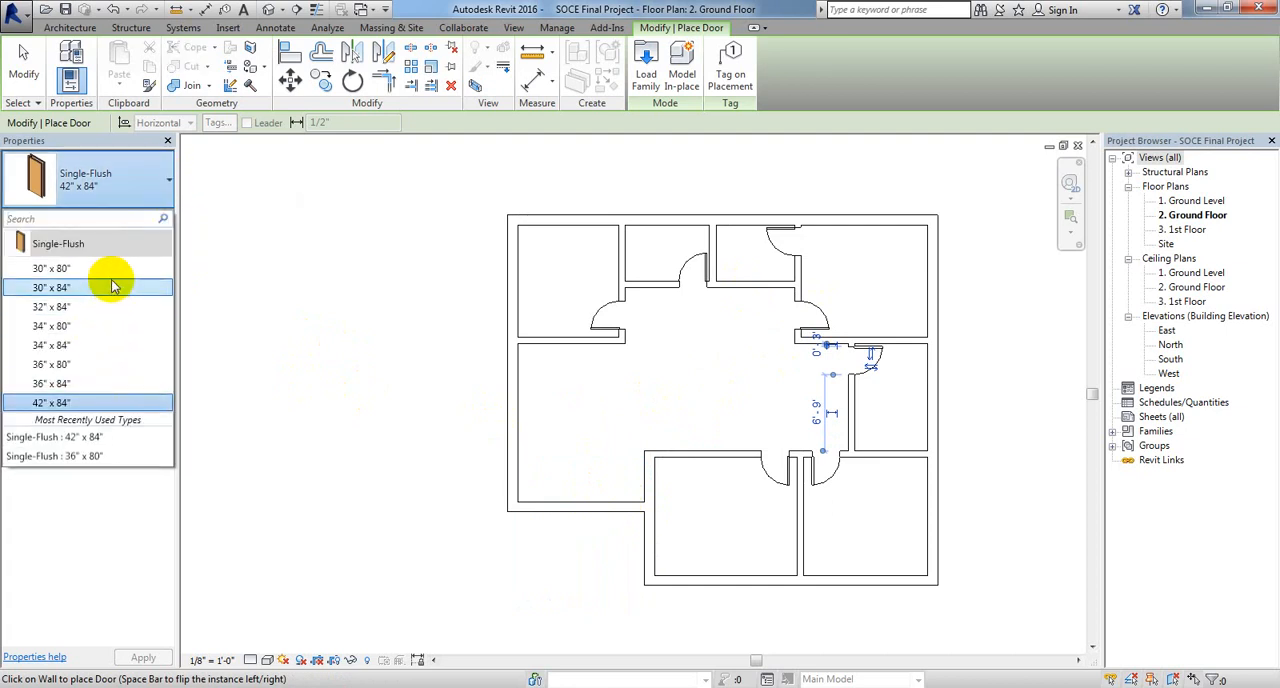
pyautogui.moveTo(111, 290)
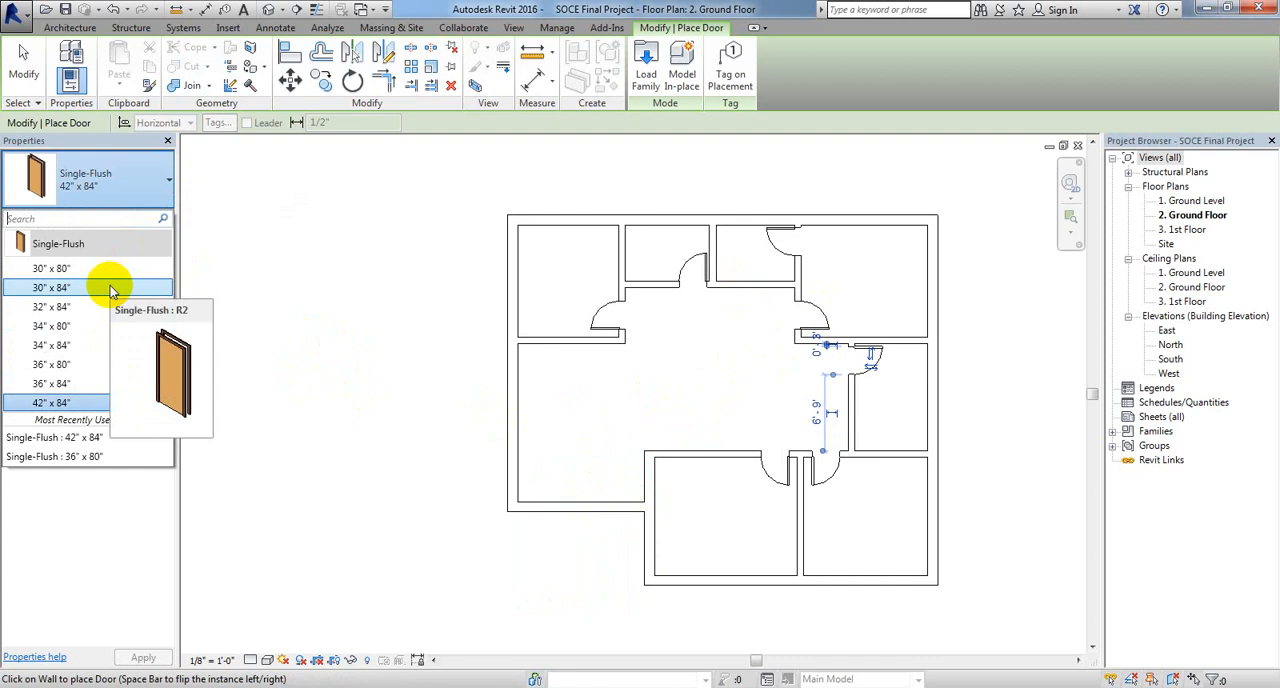
pyautogui.click(647, 64)
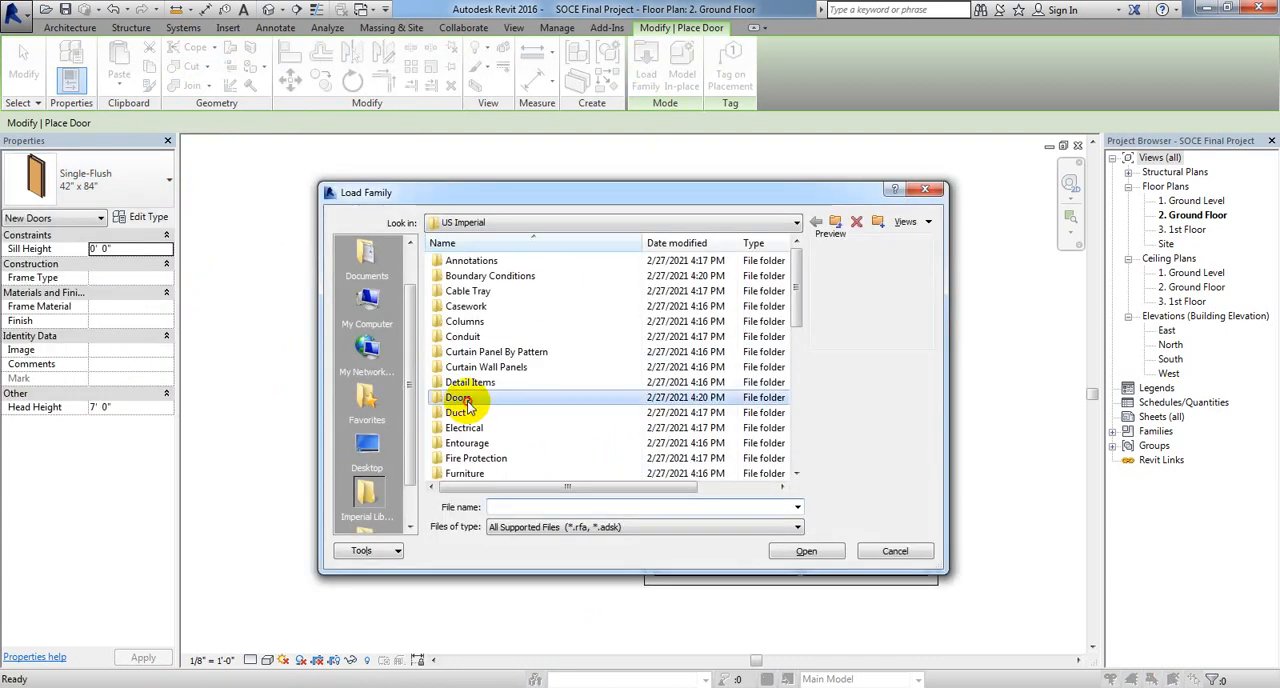
pyautogui.doubleClick(458, 397)
pyautogui.click(492, 308)
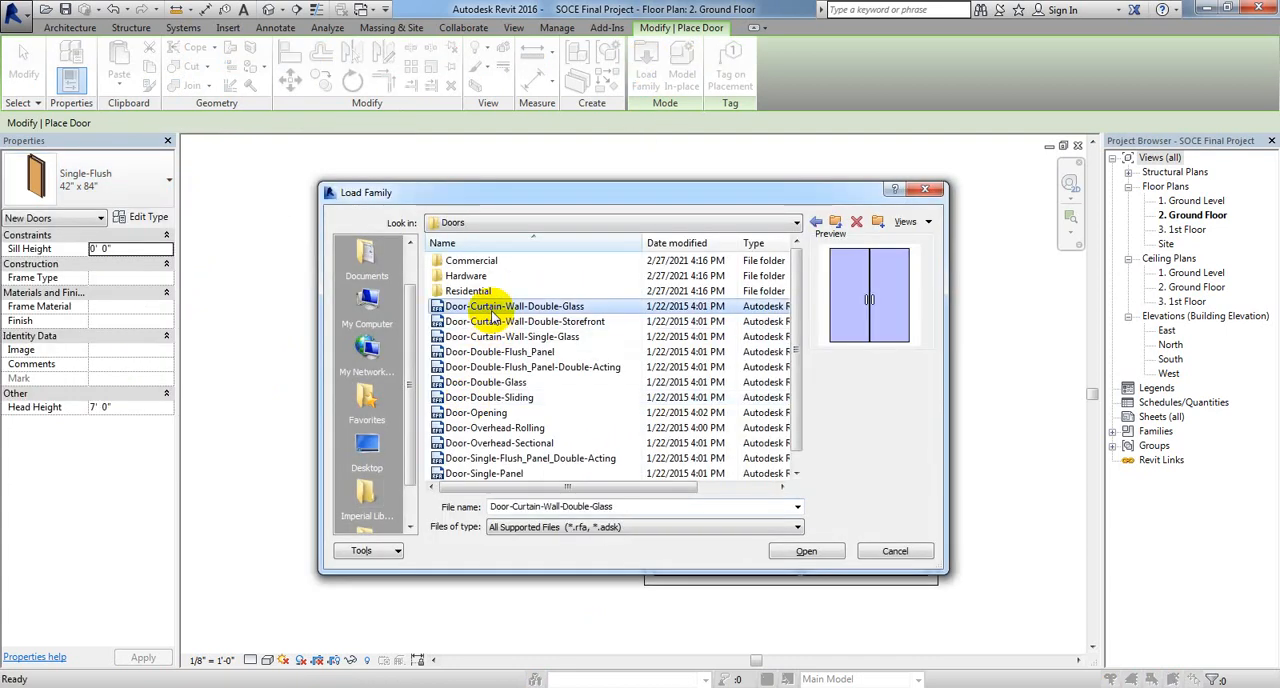
pyautogui.doubleClick(490, 322)
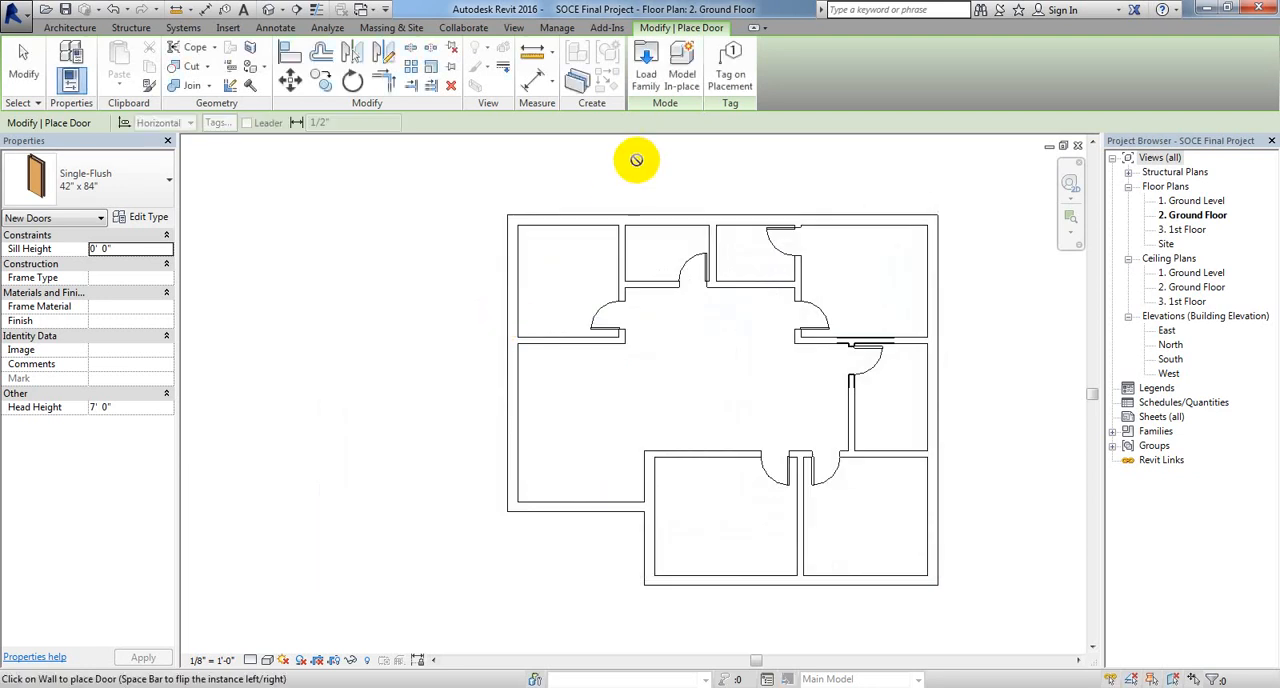
pyautogui.click(647, 80)
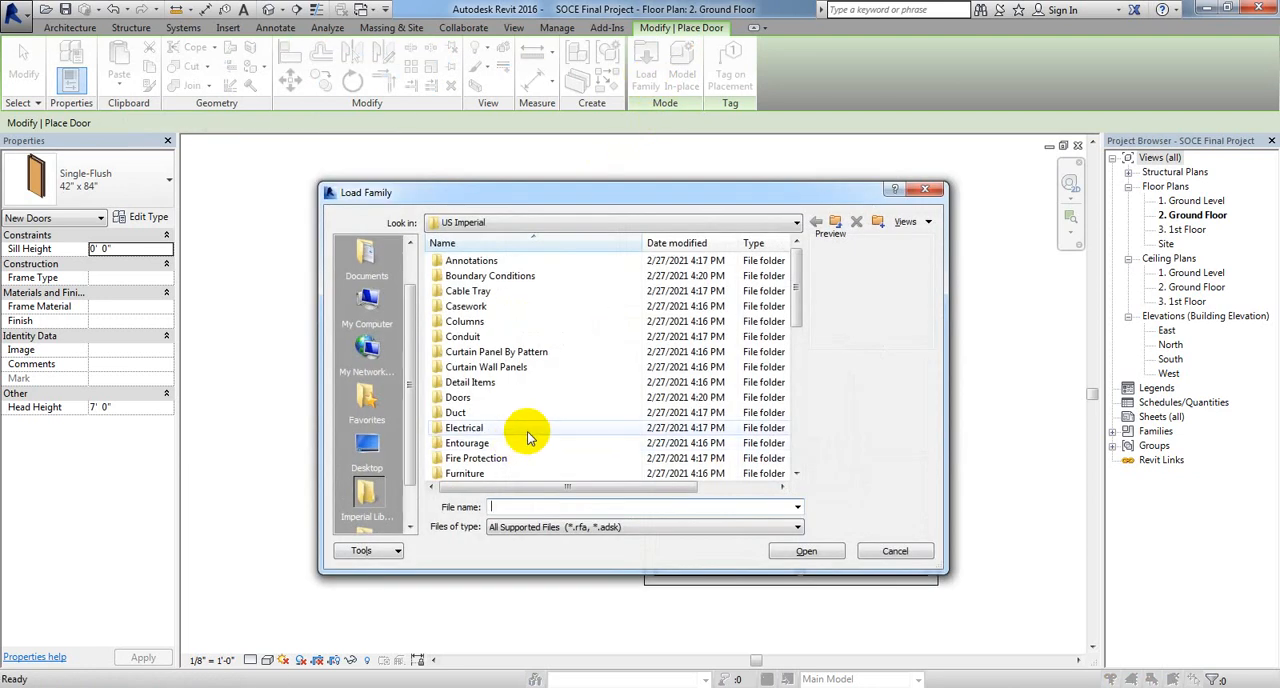
pyautogui.doubleClick(462, 397)
pyautogui.click(497, 337)
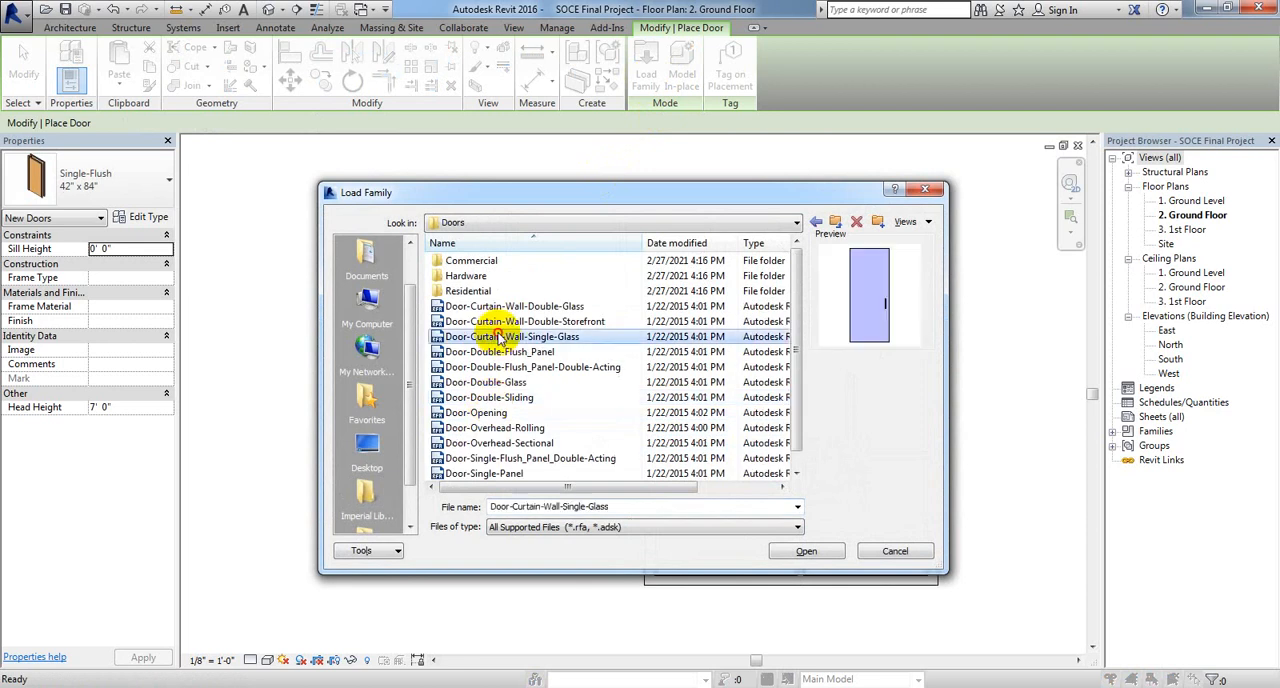
pyautogui.doubleClick(500, 352)
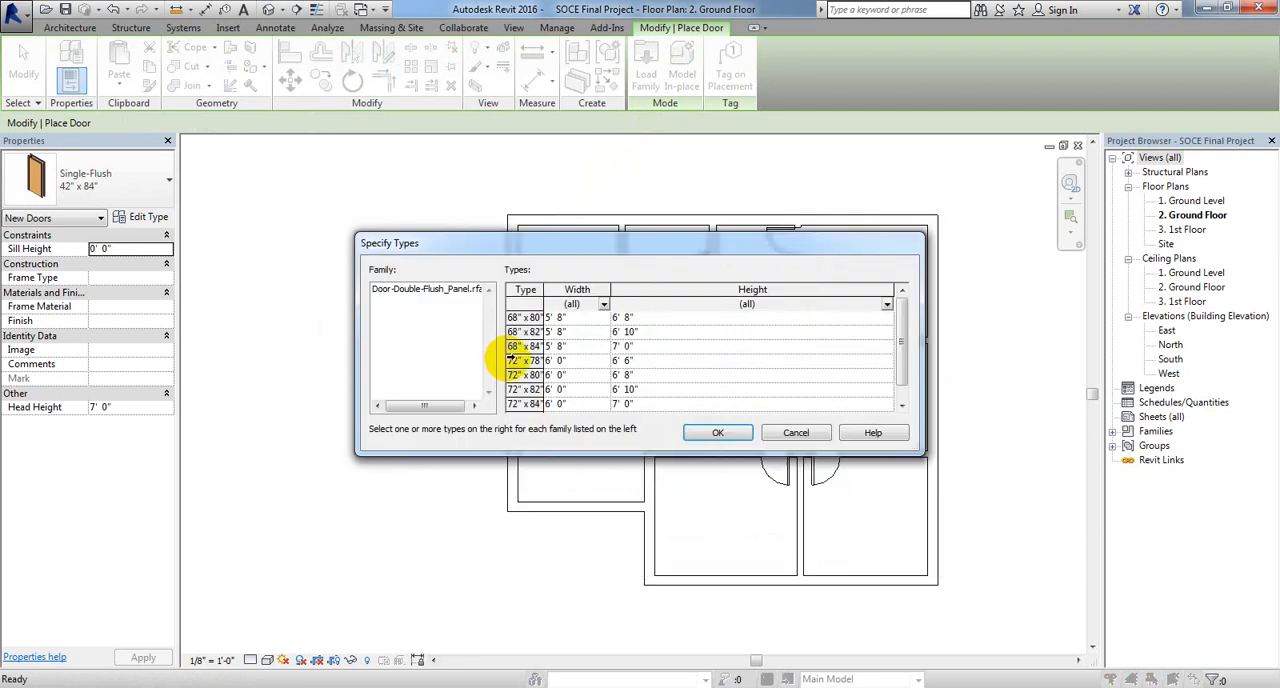
pyautogui.moveTo(728, 251); pyautogui.dragTo(708, 231)
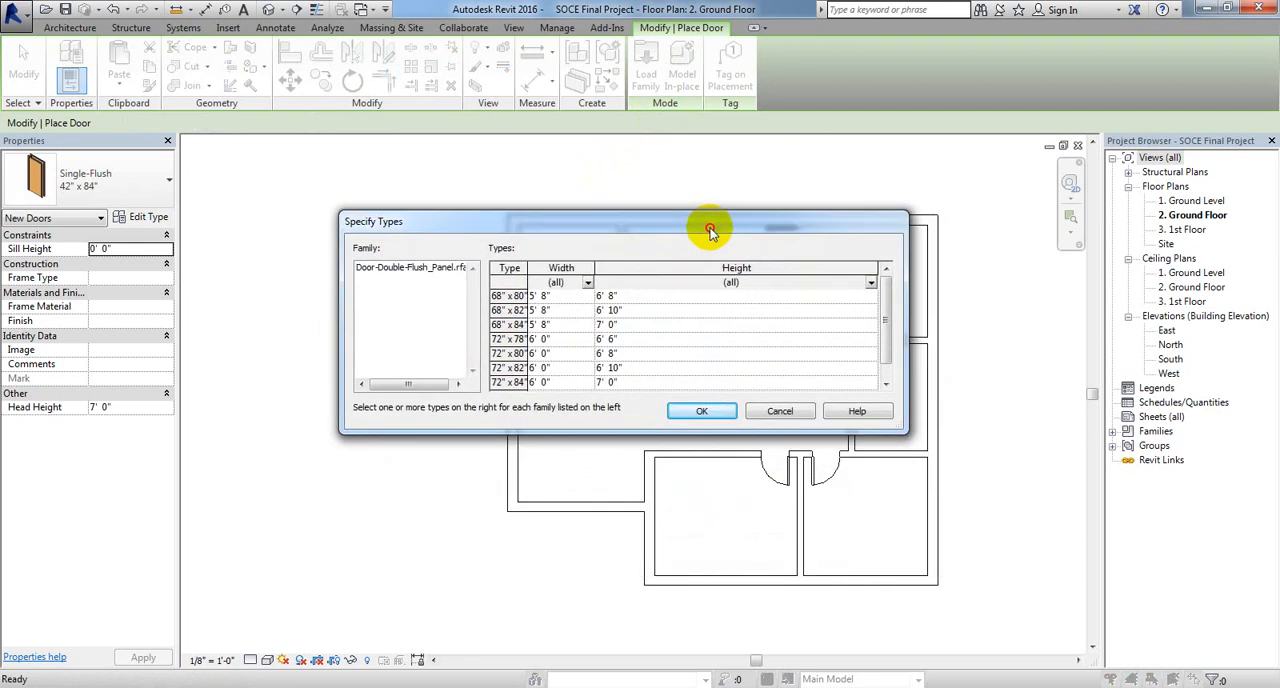
pyautogui.click(773, 413)
pyautogui.click(663, 55)
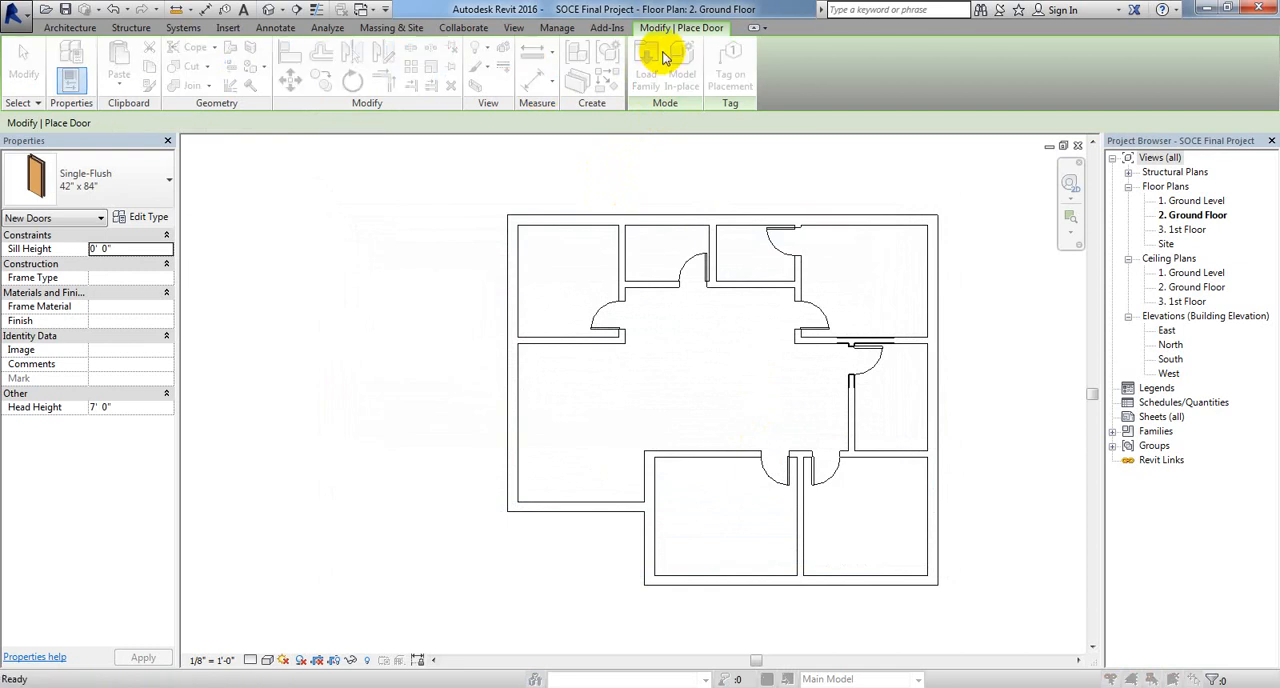
pyautogui.click(740, 380)
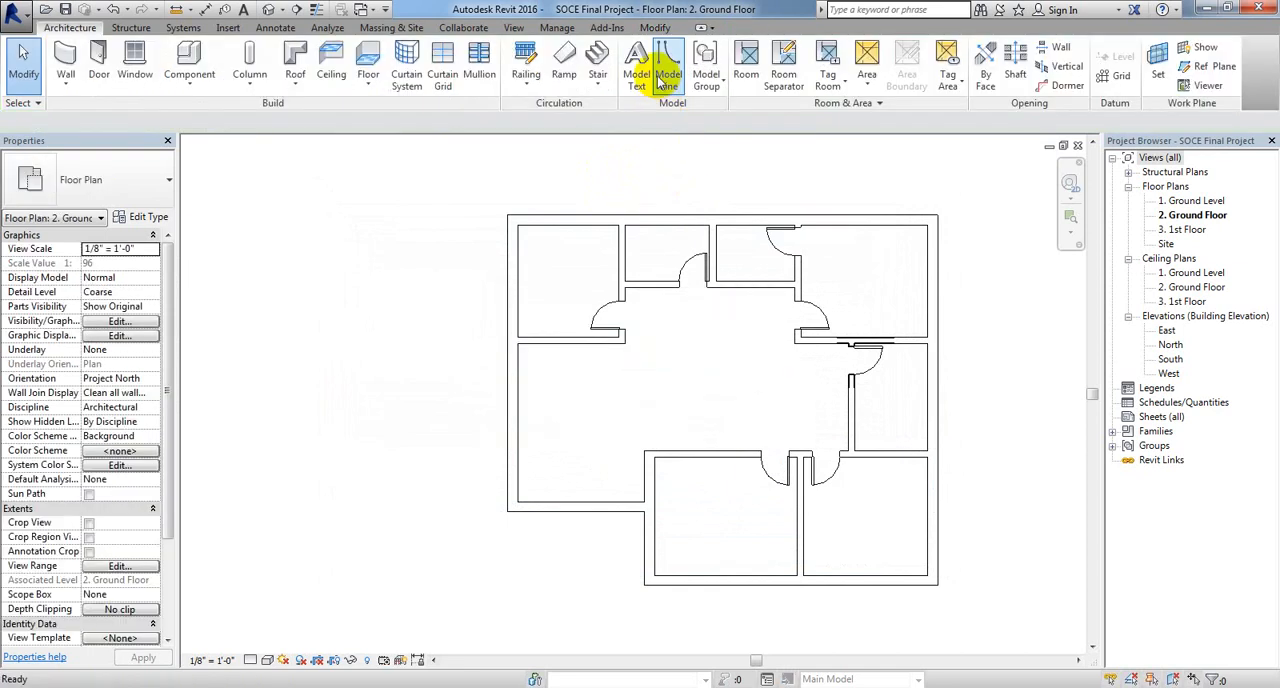
# Step: Start loading another door family, preview the double-door families in the Doors library folder, and pick Door-Double-Flush_Panel-Double-Acting
pyautogui.click(98, 55)
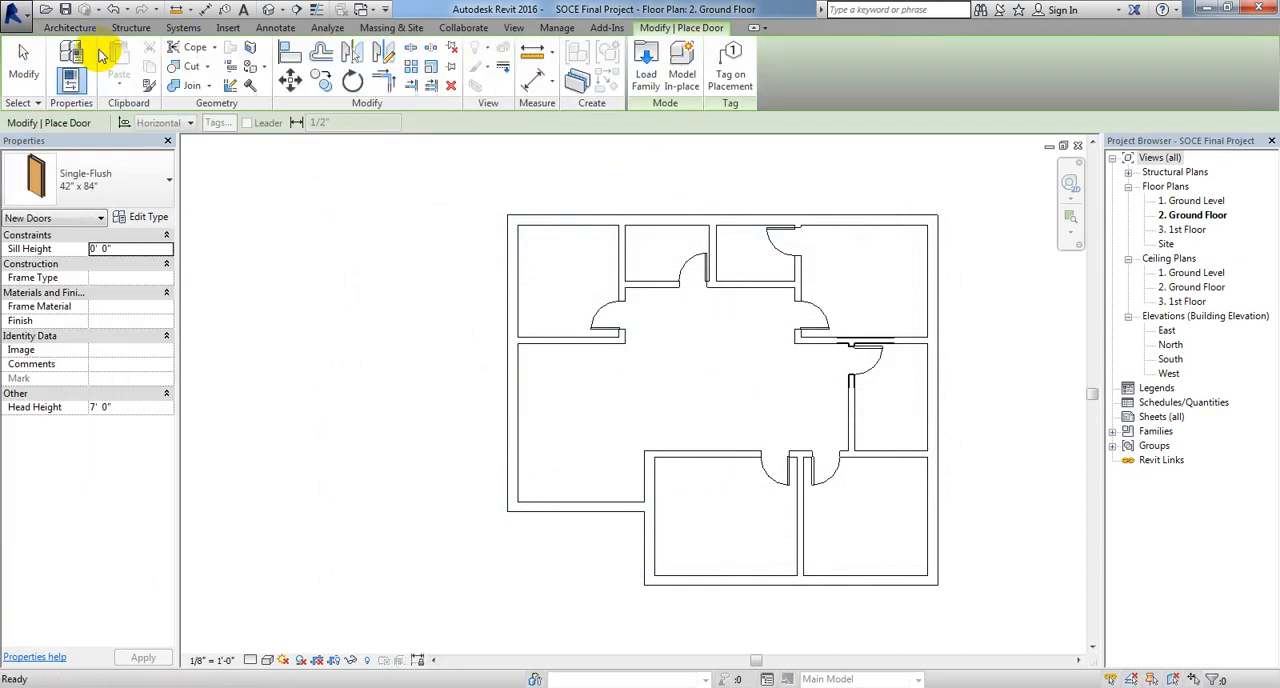
pyautogui.click(645, 98)
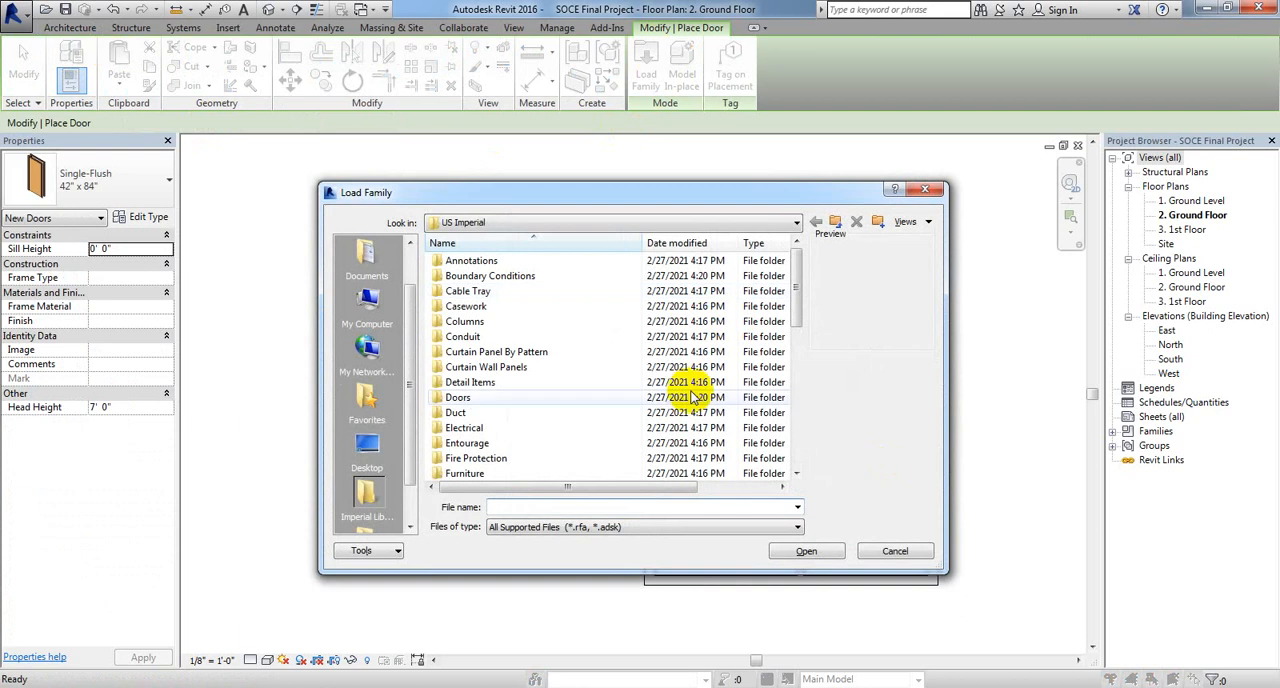
pyautogui.doubleClick(577, 398)
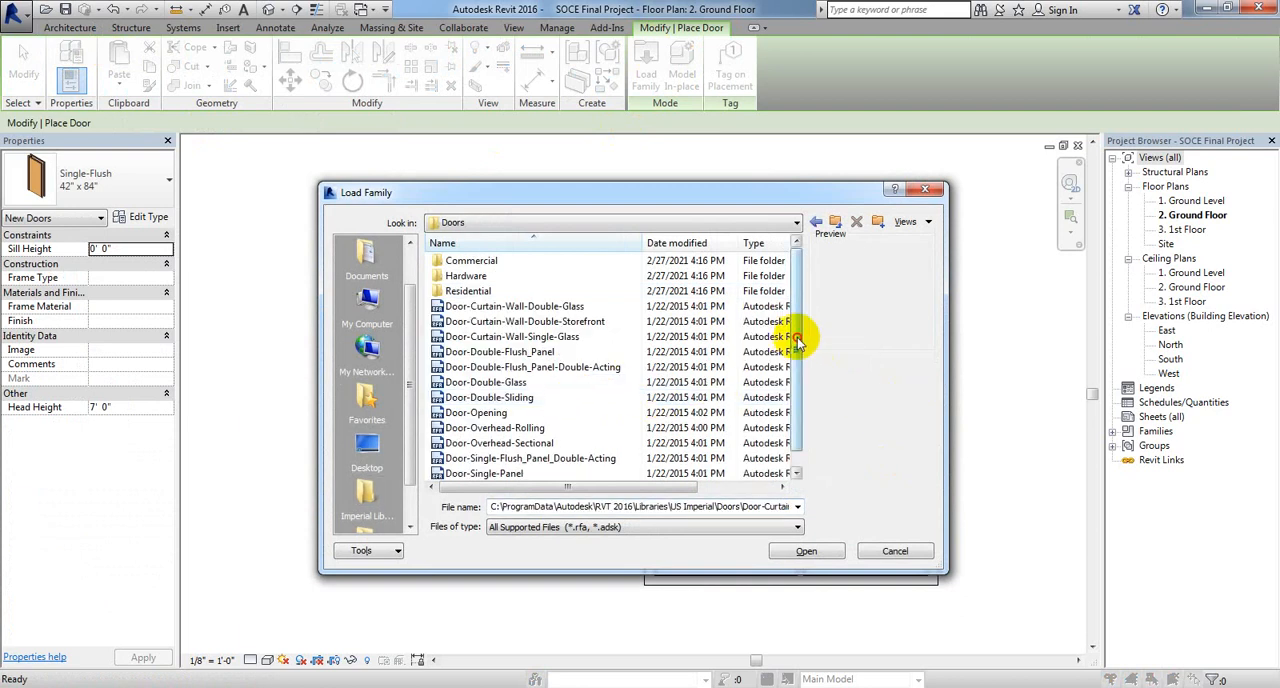
pyautogui.moveTo(800, 334)
pyautogui.mouseDown()
pyautogui.moveTo(791, 391)
pyautogui.moveTo(792, 318)
pyautogui.mouseUp()
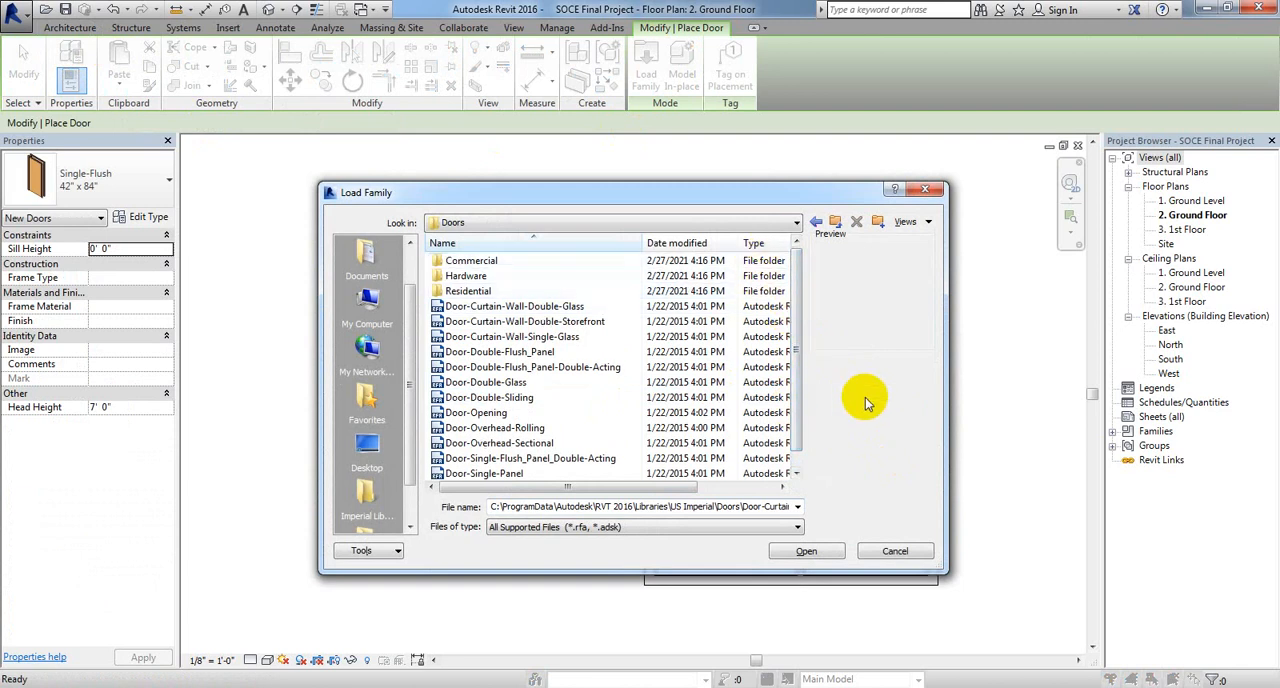
pyautogui.click(705, 397)
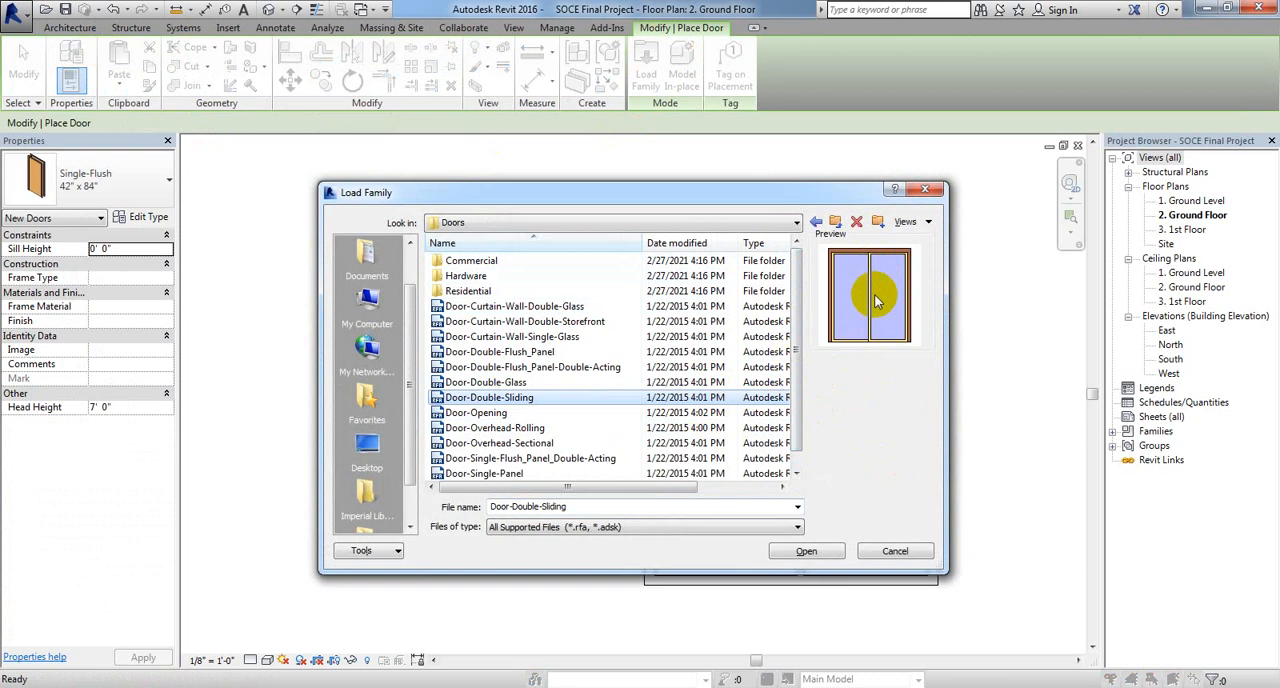
pyautogui.click(718, 382)
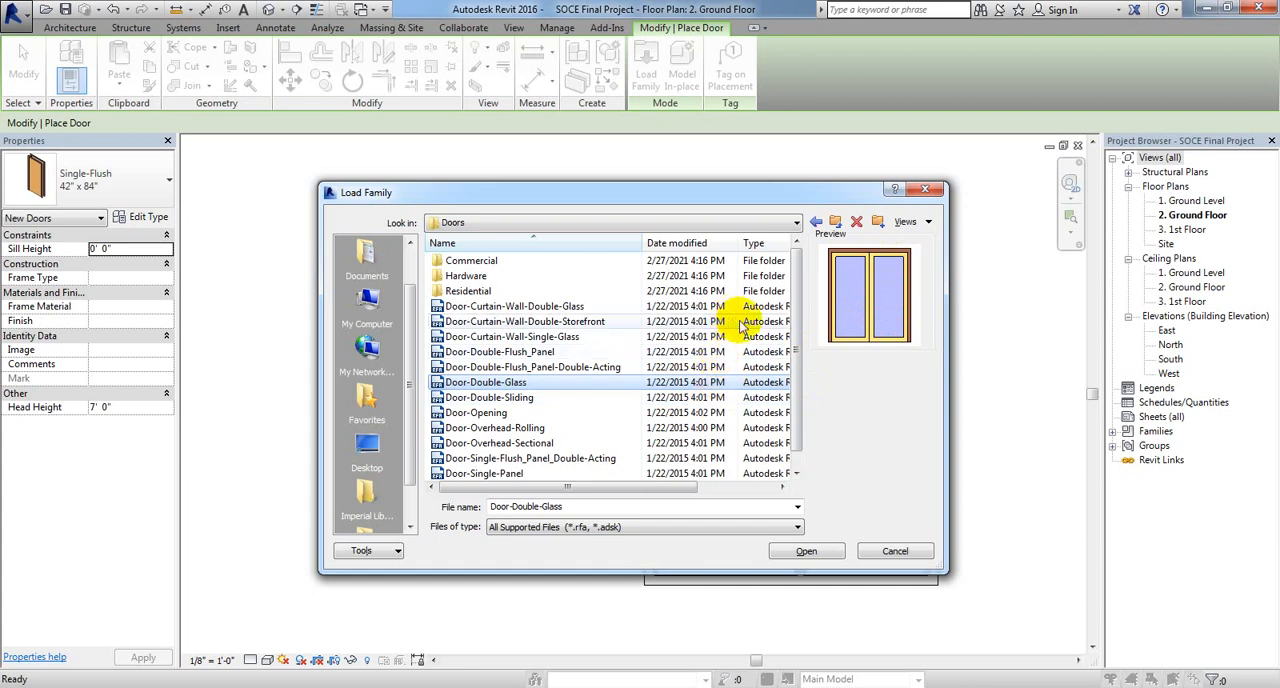
pyautogui.click(692, 353)
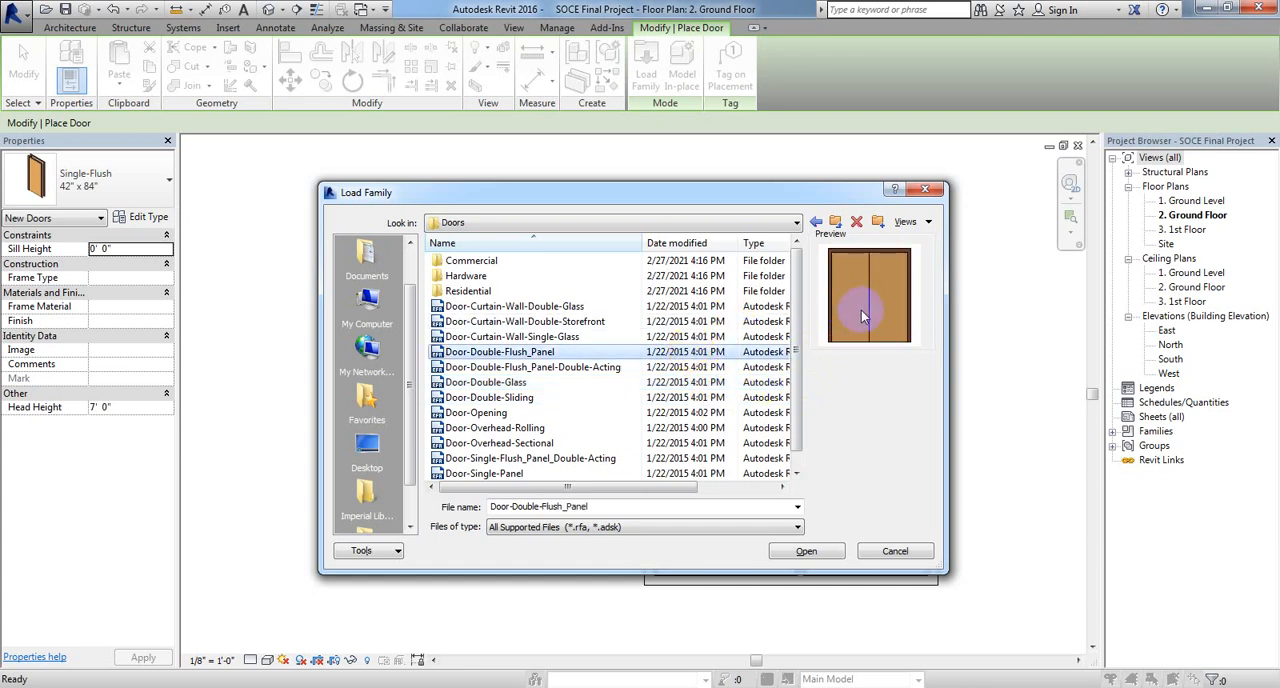
pyautogui.click(738, 368)
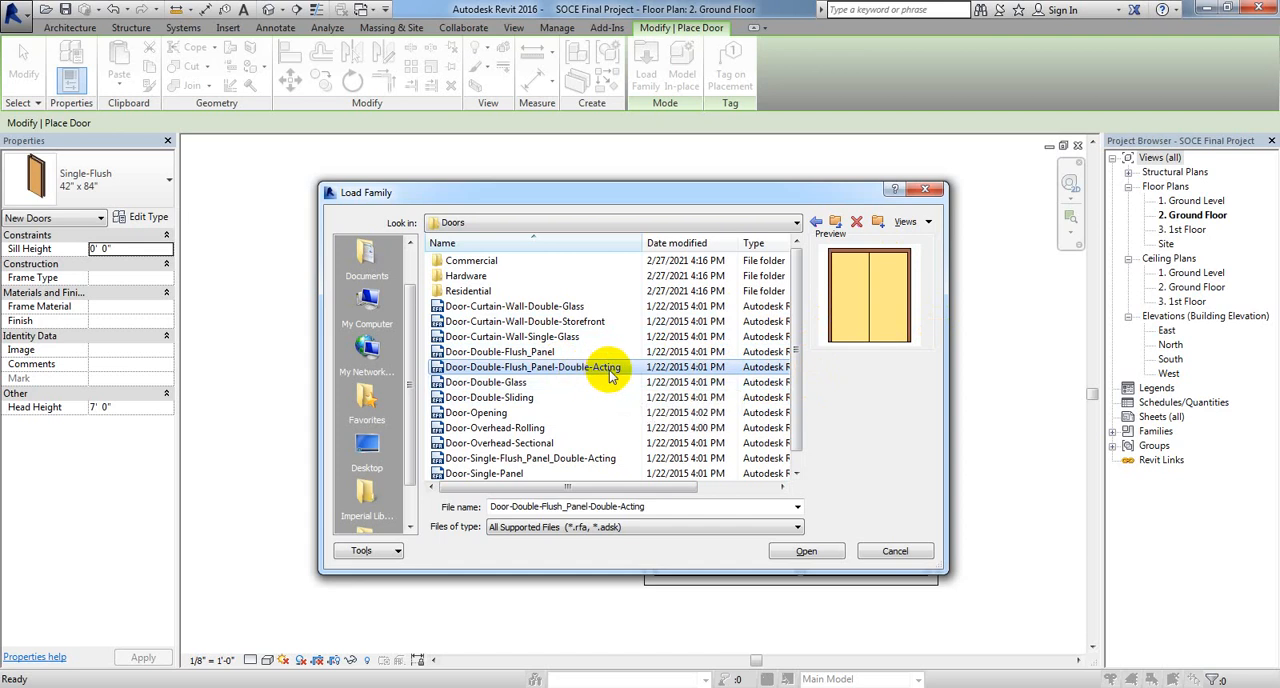
pyautogui.press('Up')
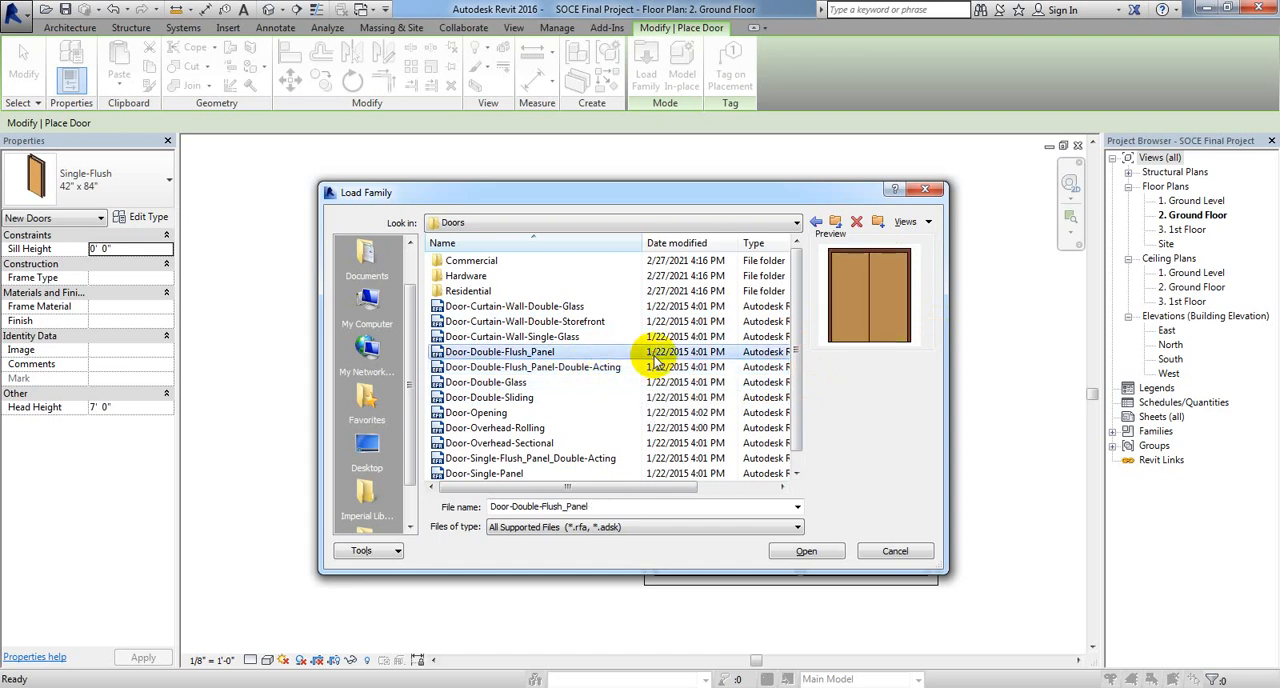
pyautogui.click(660, 369)
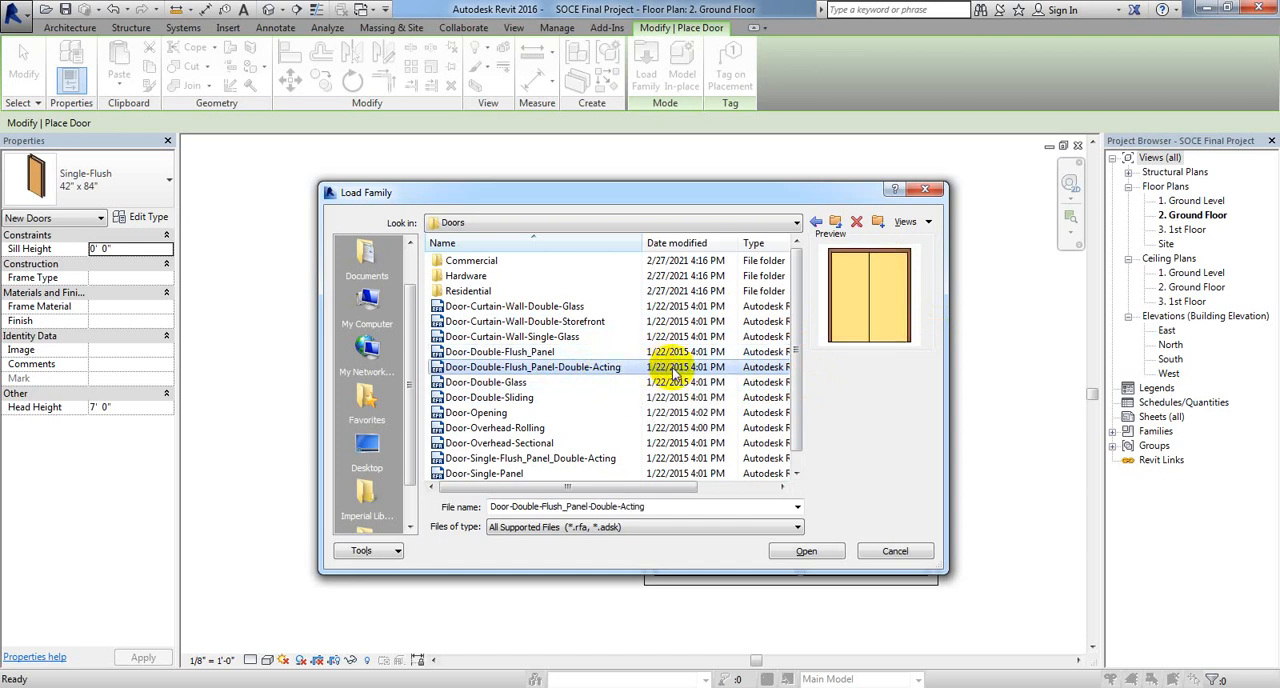
# Step: Load the double-acting flush panel door family with only its 72" x 84" type
pyautogui.click(805, 551)
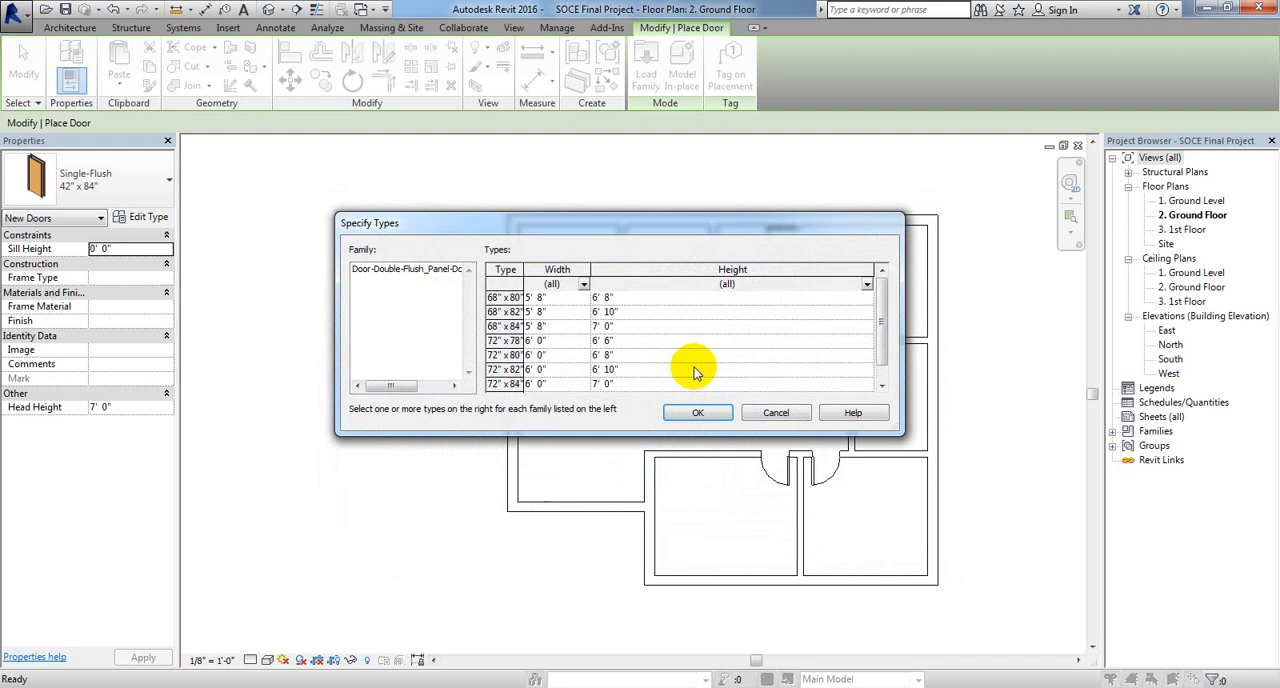
pyautogui.moveTo(886, 320); pyautogui.dragTo(882, 268)
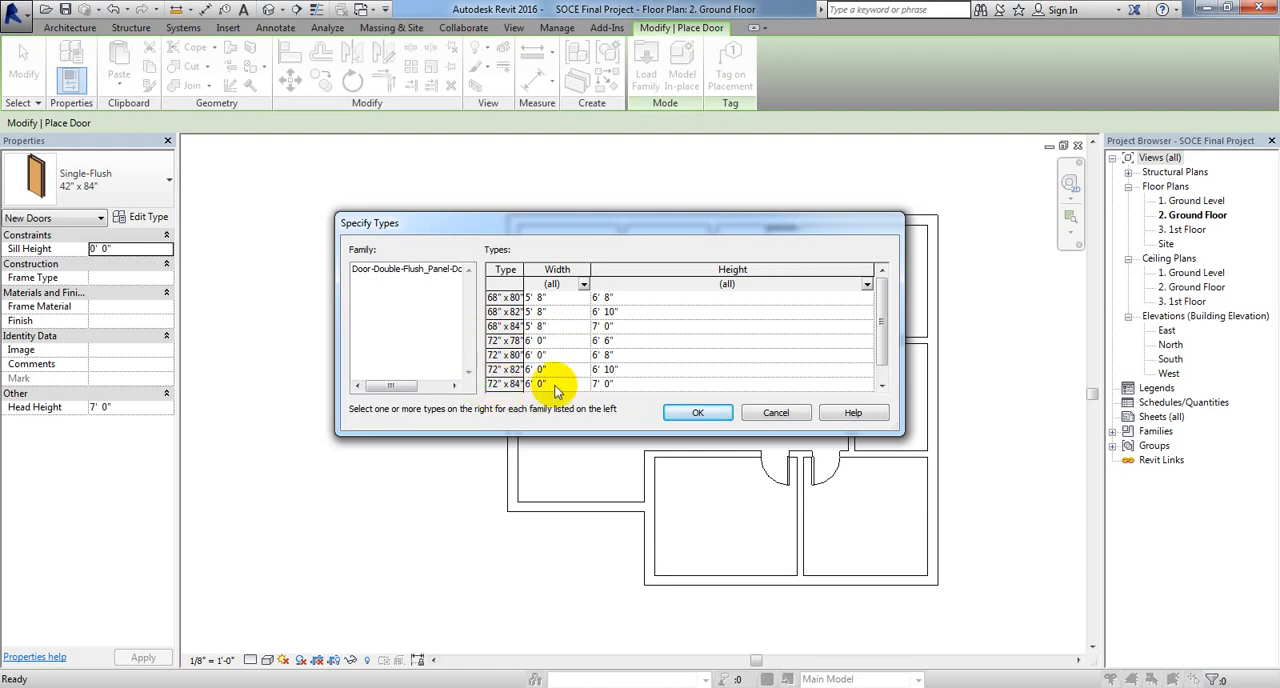
pyautogui.click(491, 385)
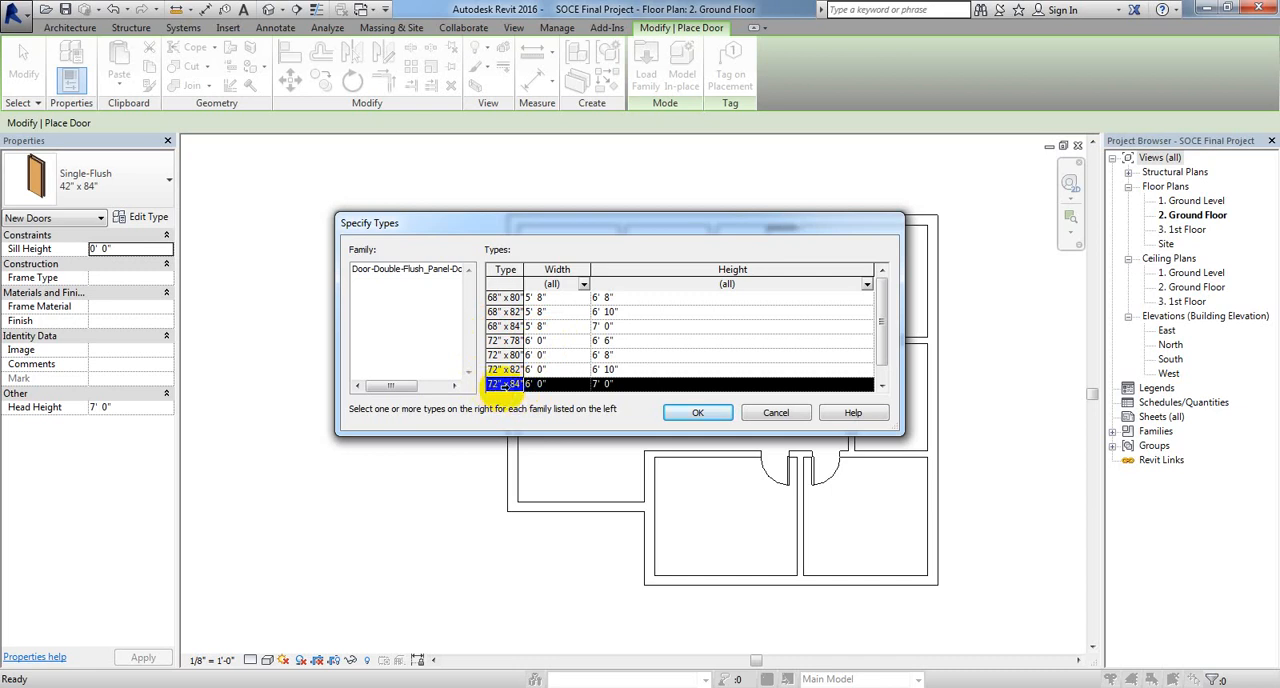
pyautogui.click(716, 412)
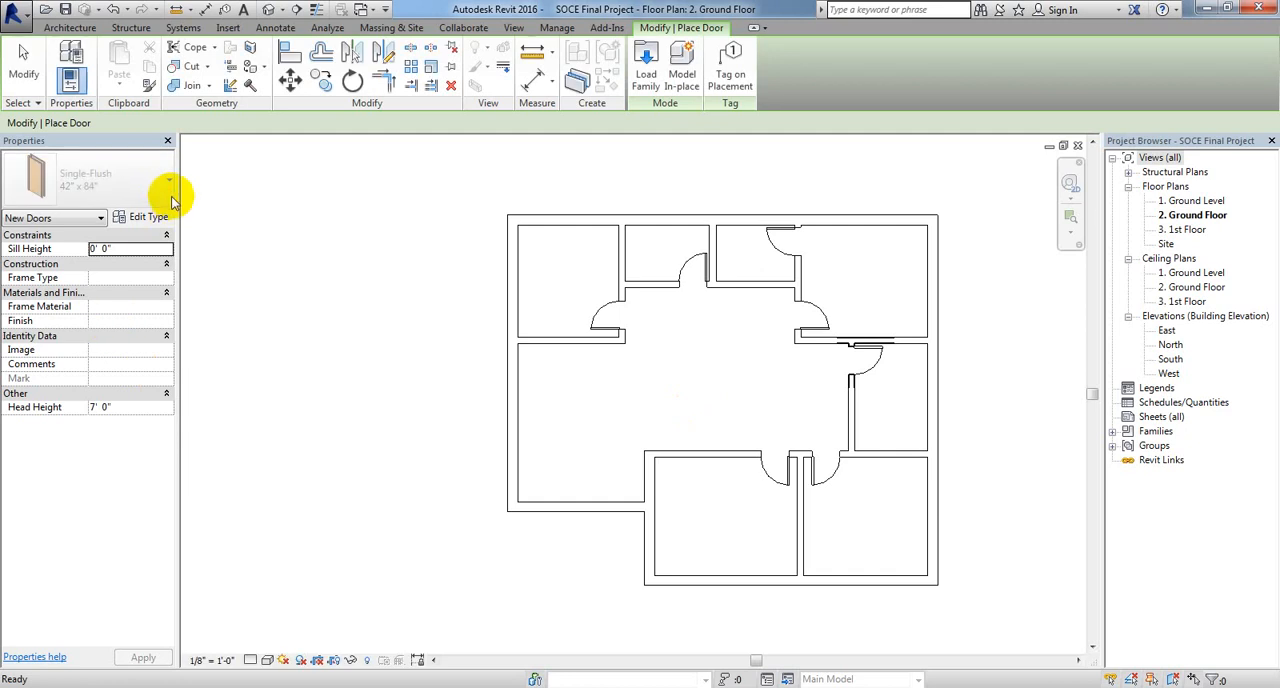
# Step: Choose the double-acting double door's 72" x 84" type for placement and set its type width to 4' 0"
pyautogui.click(170, 180)
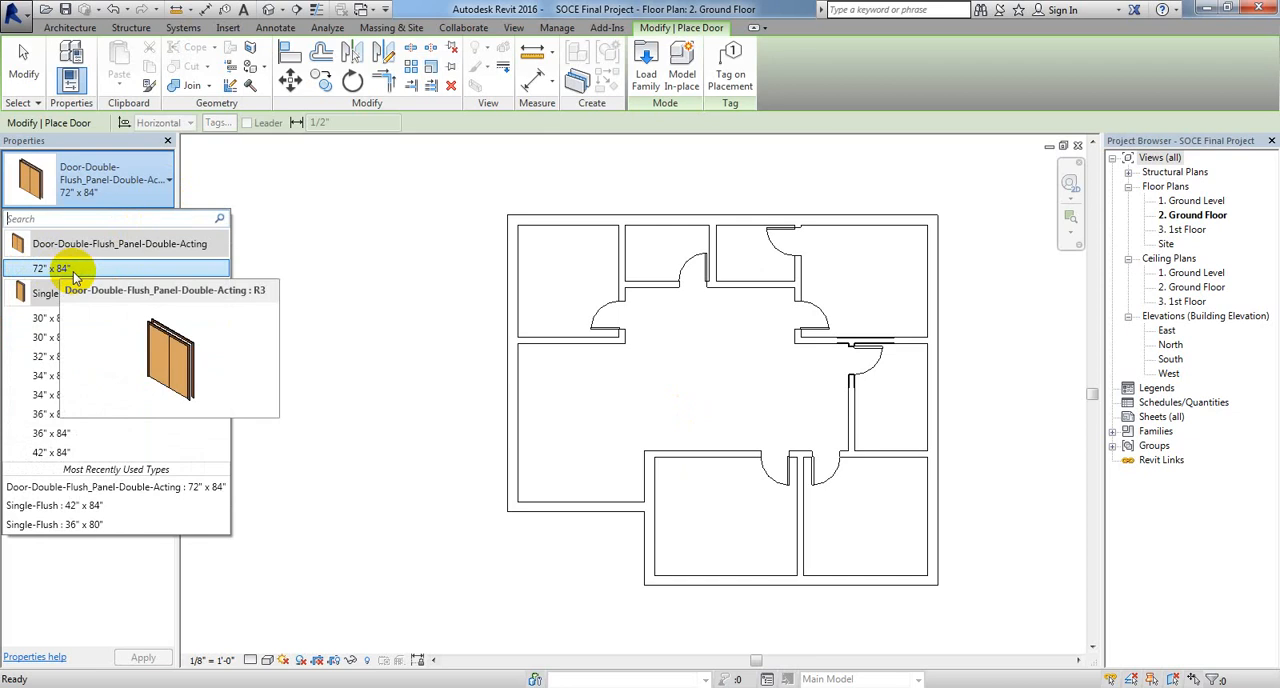
pyautogui.click(72, 270)
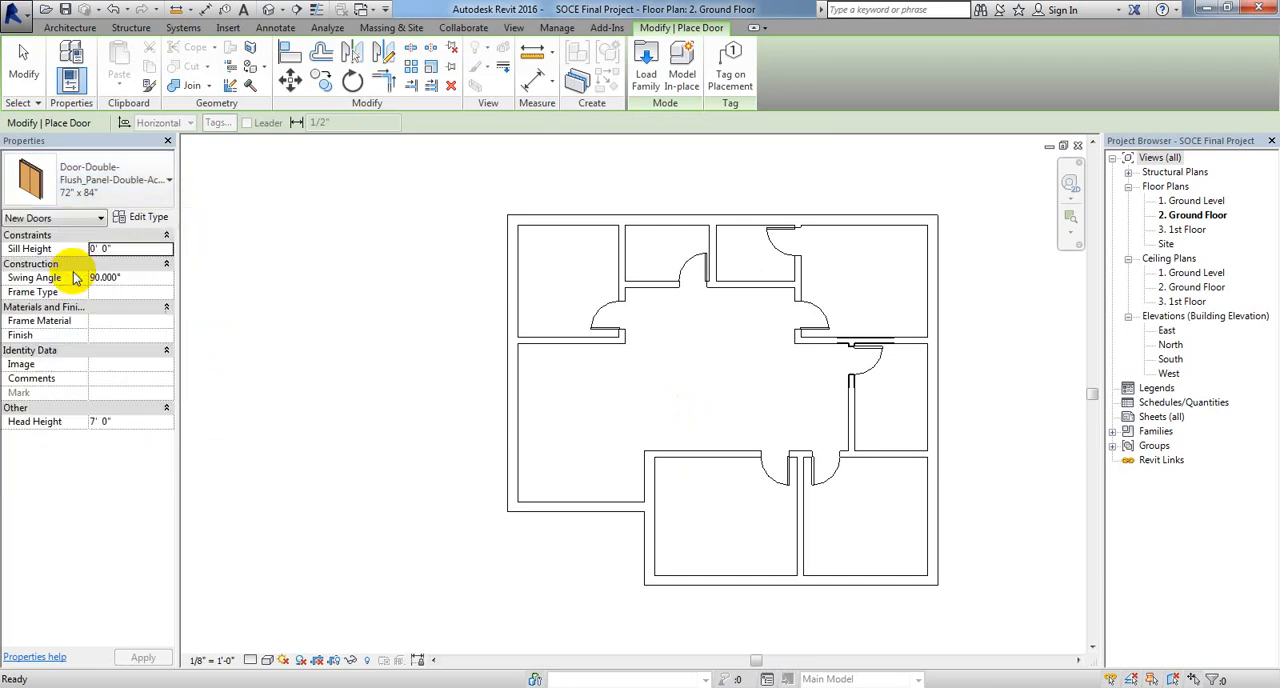
pyautogui.click(148, 217)
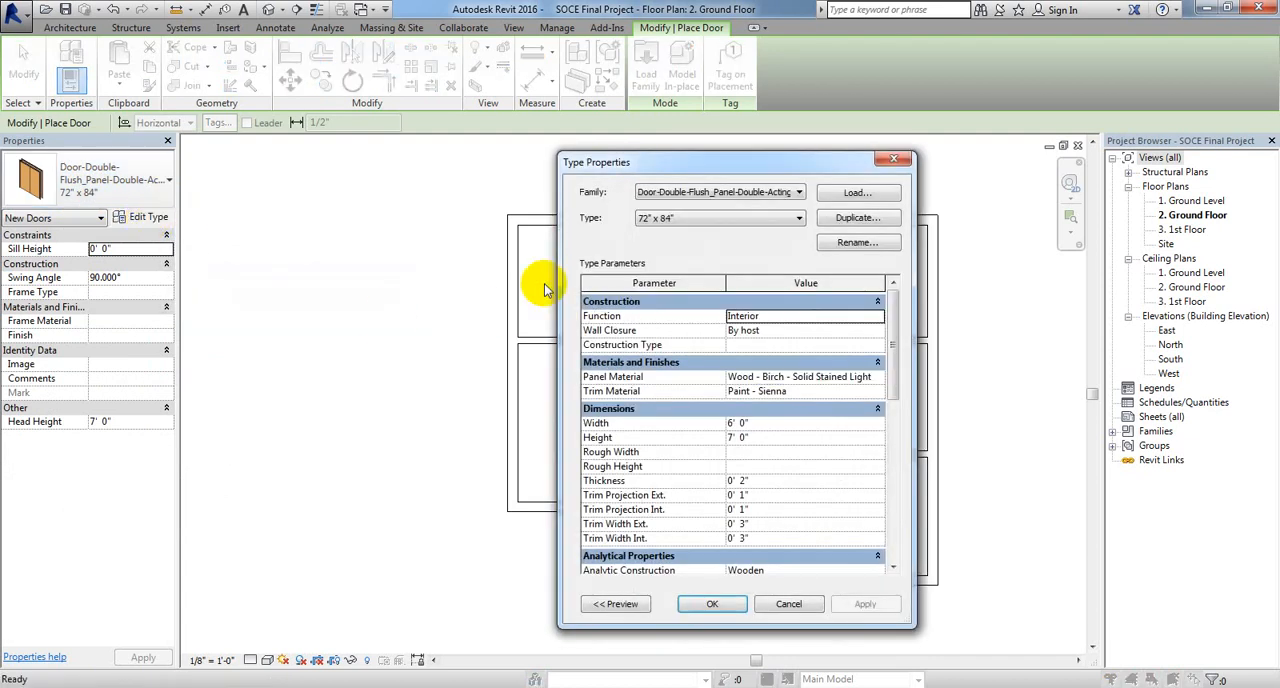
pyautogui.moveTo(657, 165); pyautogui.dragTo(647, 167)
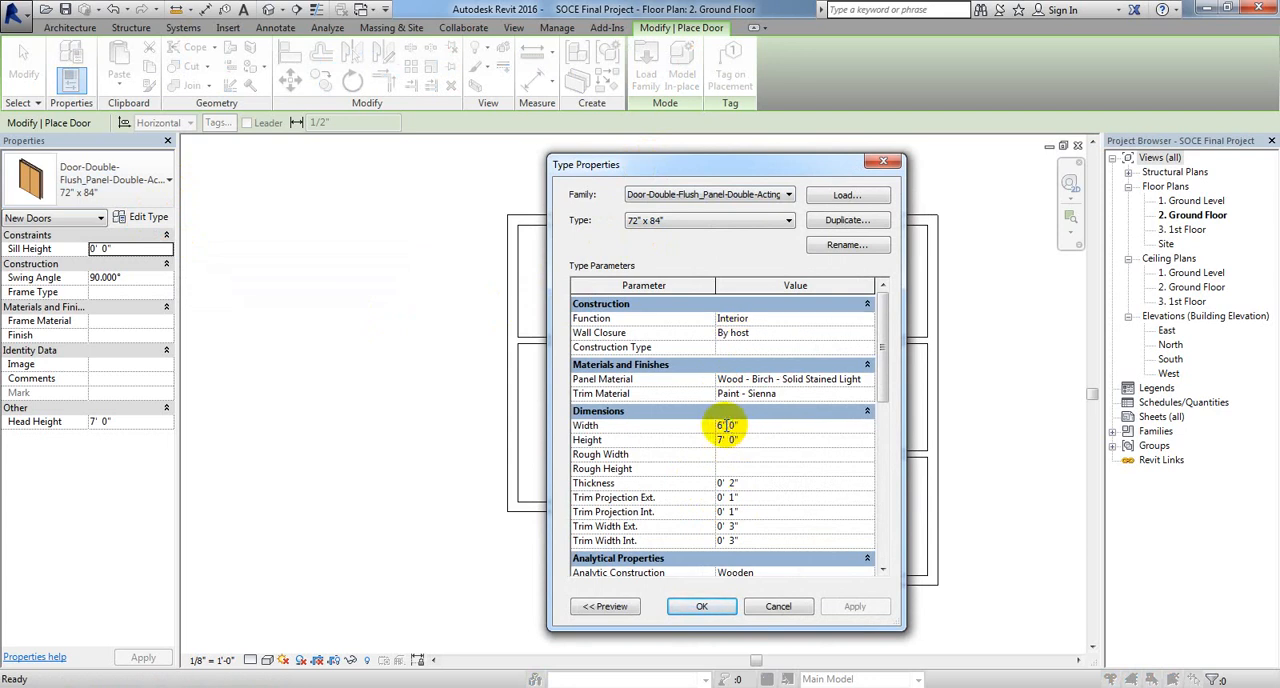
pyautogui.doubleClick(716, 425)
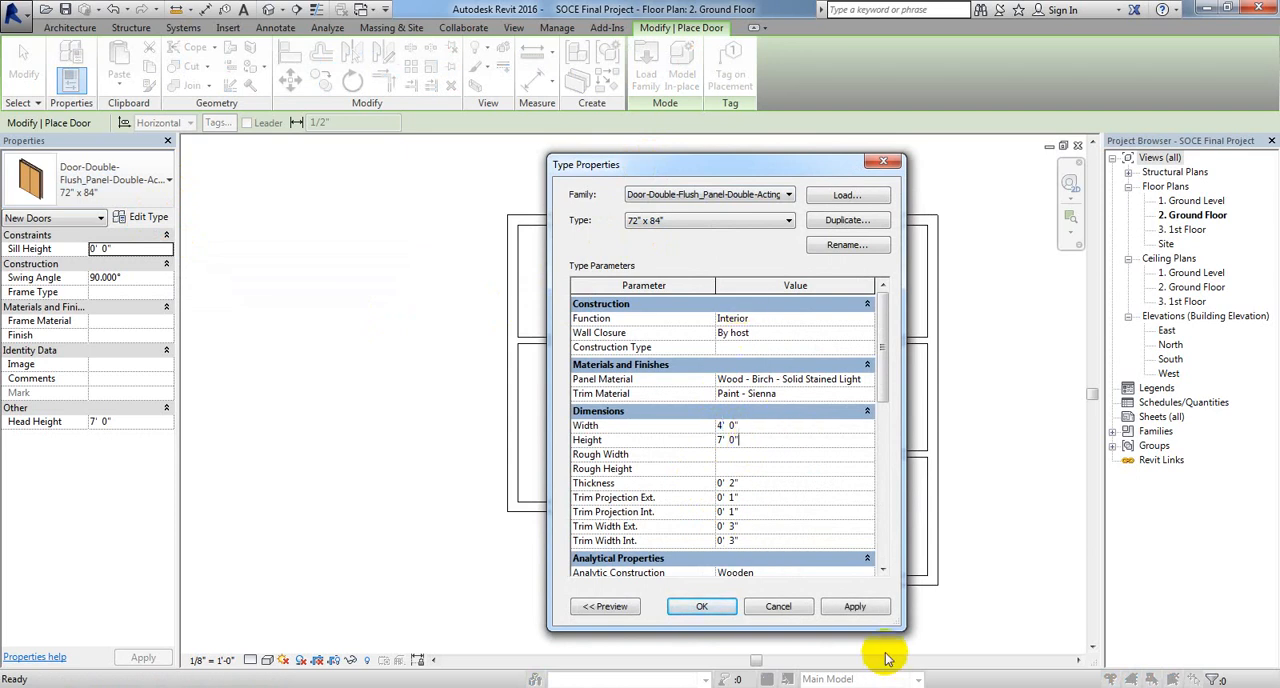
pyautogui.click(855, 607)
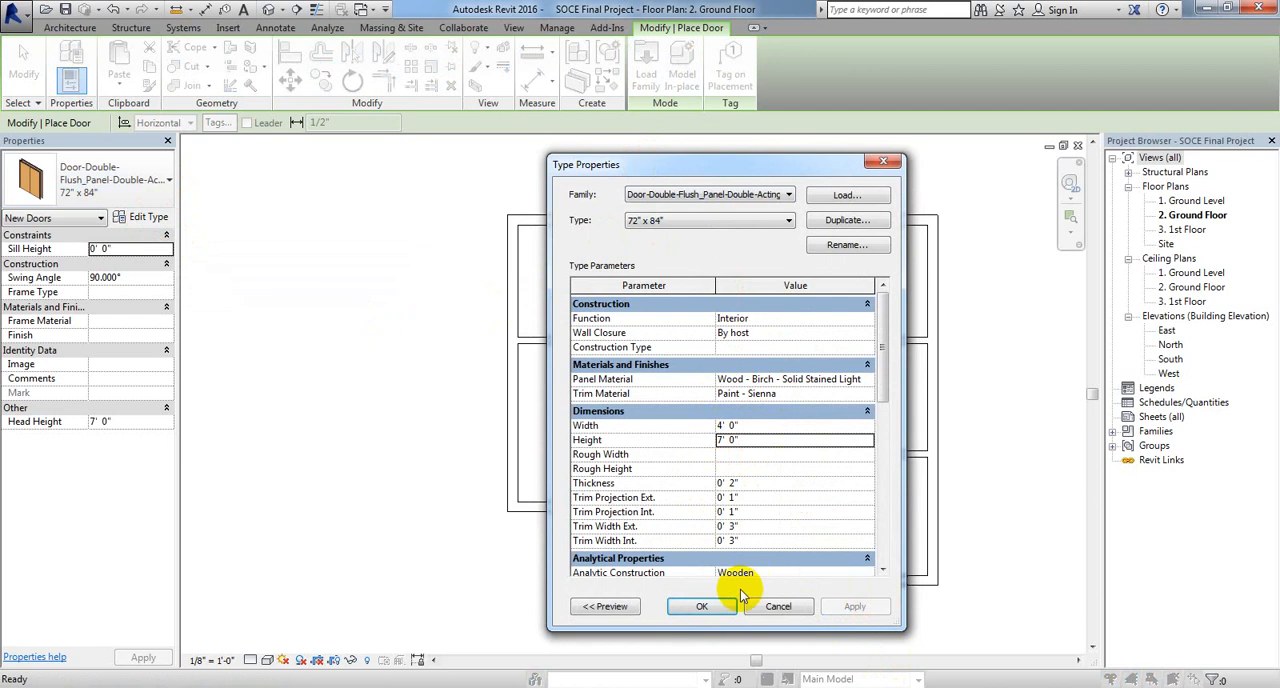
pyautogui.click(701, 606)
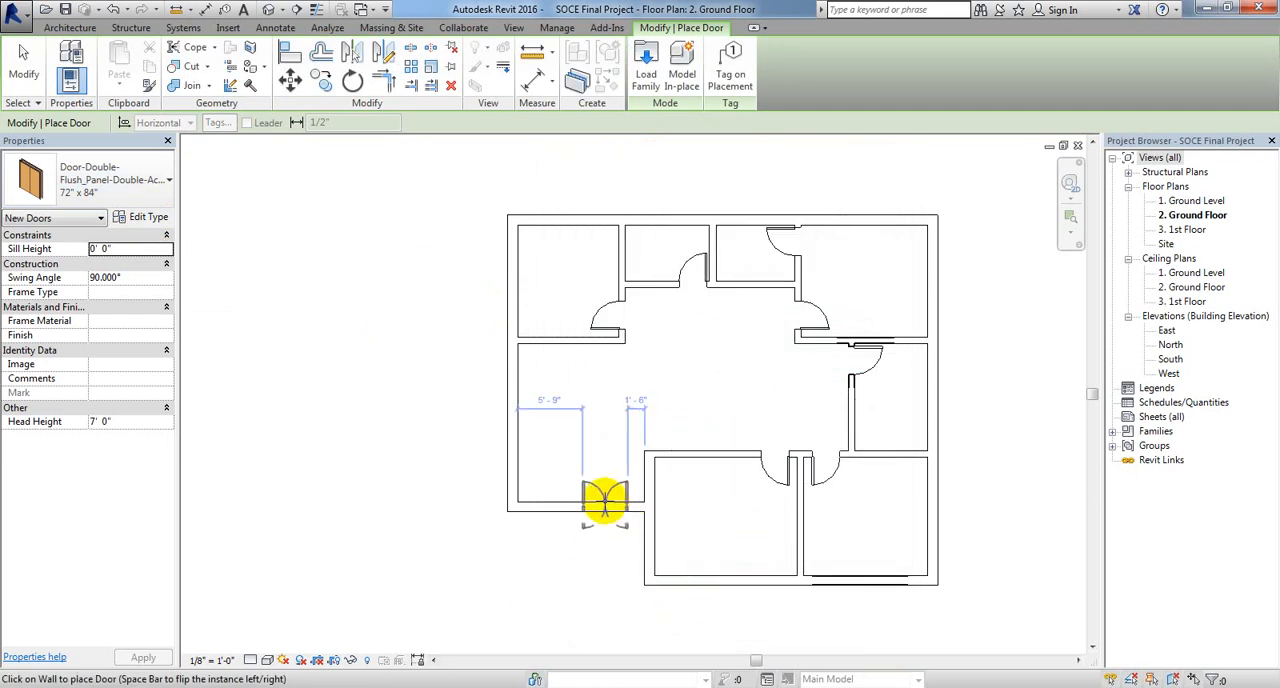
# Step: Following the reference plan, place the double door in the hall's lower exterior wall, 3" from its right corner and 7'-0" from the left wall
pyautogui.scroll(3, 610, 505)
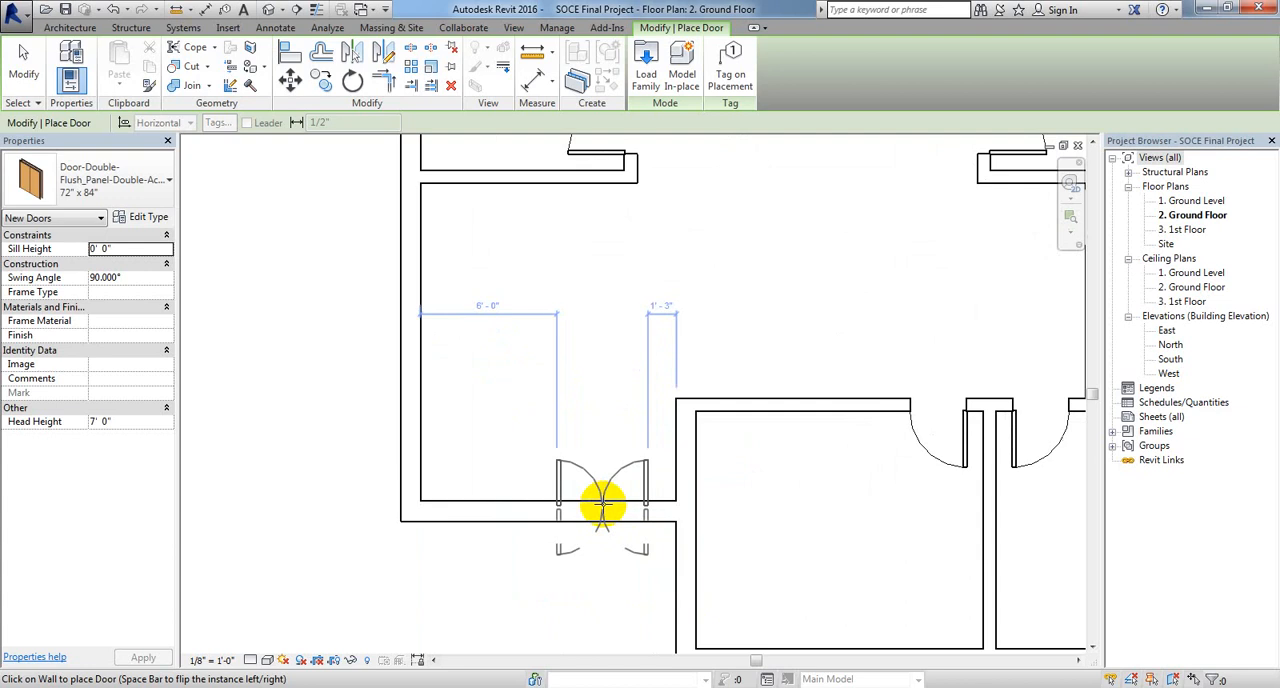
pyautogui.click(415, 687)
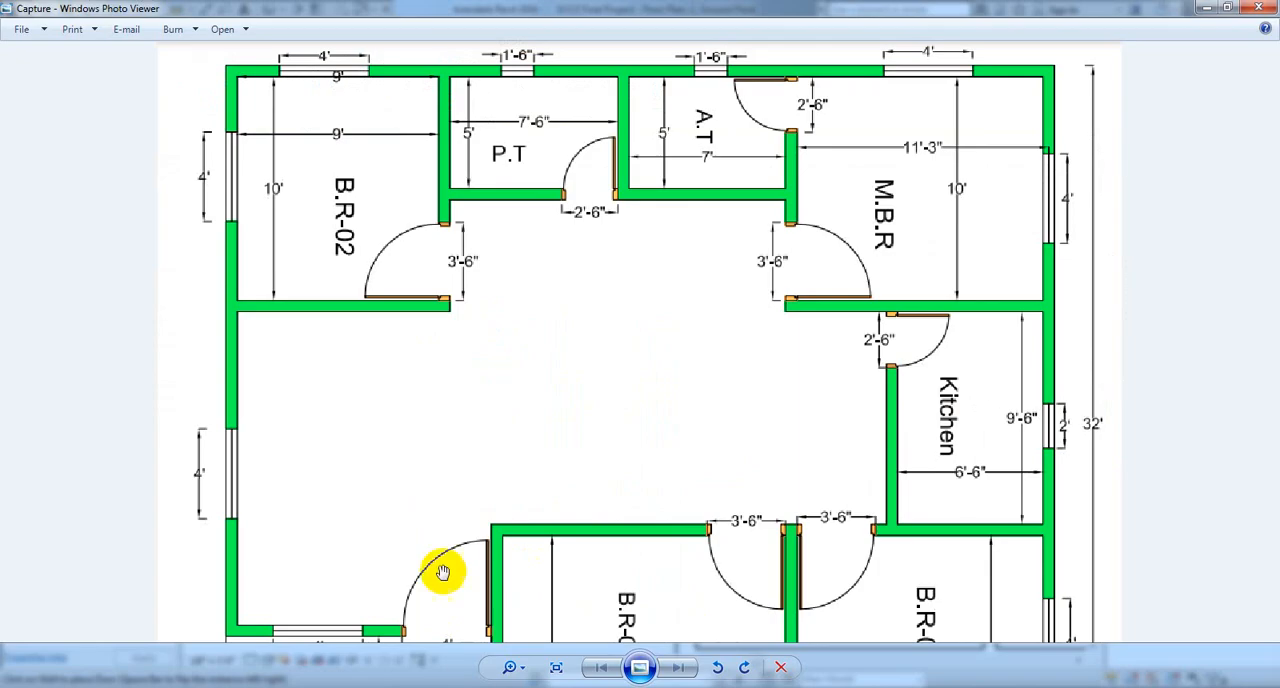
pyautogui.moveTo(491, 600); pyautogui.dragTo(491, 471)
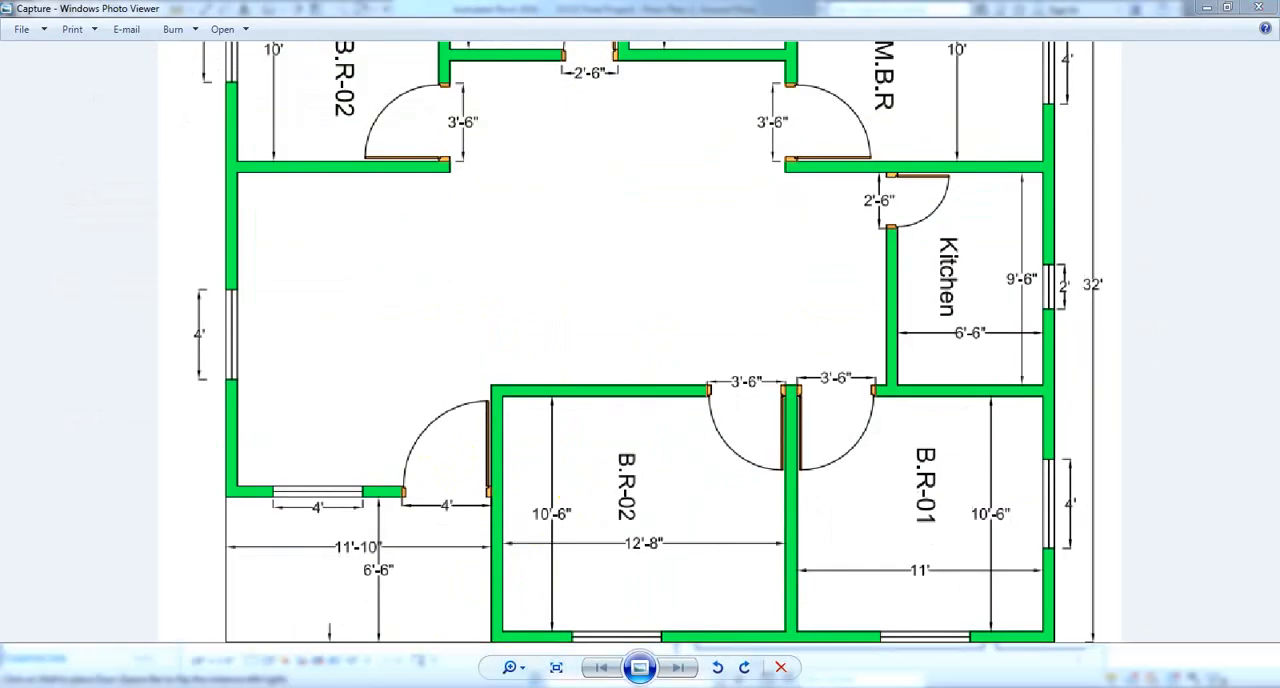
pyautogui.hotkey('alt', 'Tab')
pyautogui.moveTo(641, 480); pyautogui.dragTo(630, 480, button='middle')
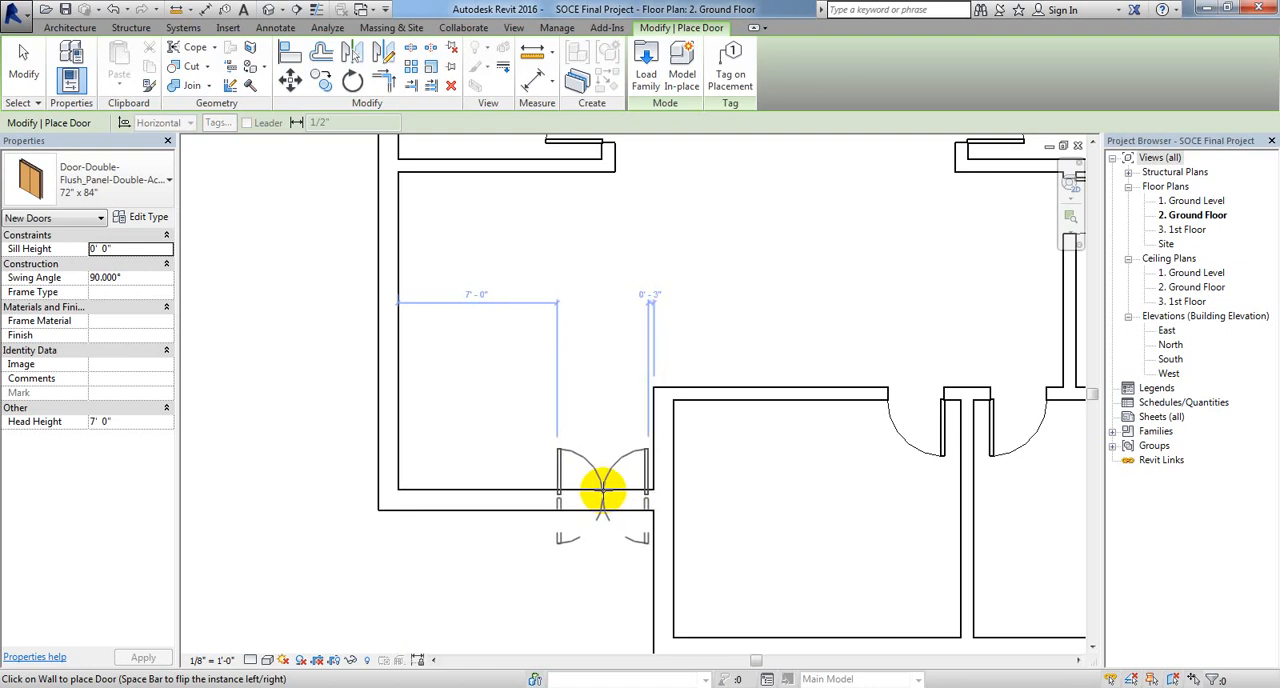
pyautogui.click(602, 490)
pyautogui.moveTo(563, 614); pyautogui.dragTo(625, 612, button='middle')
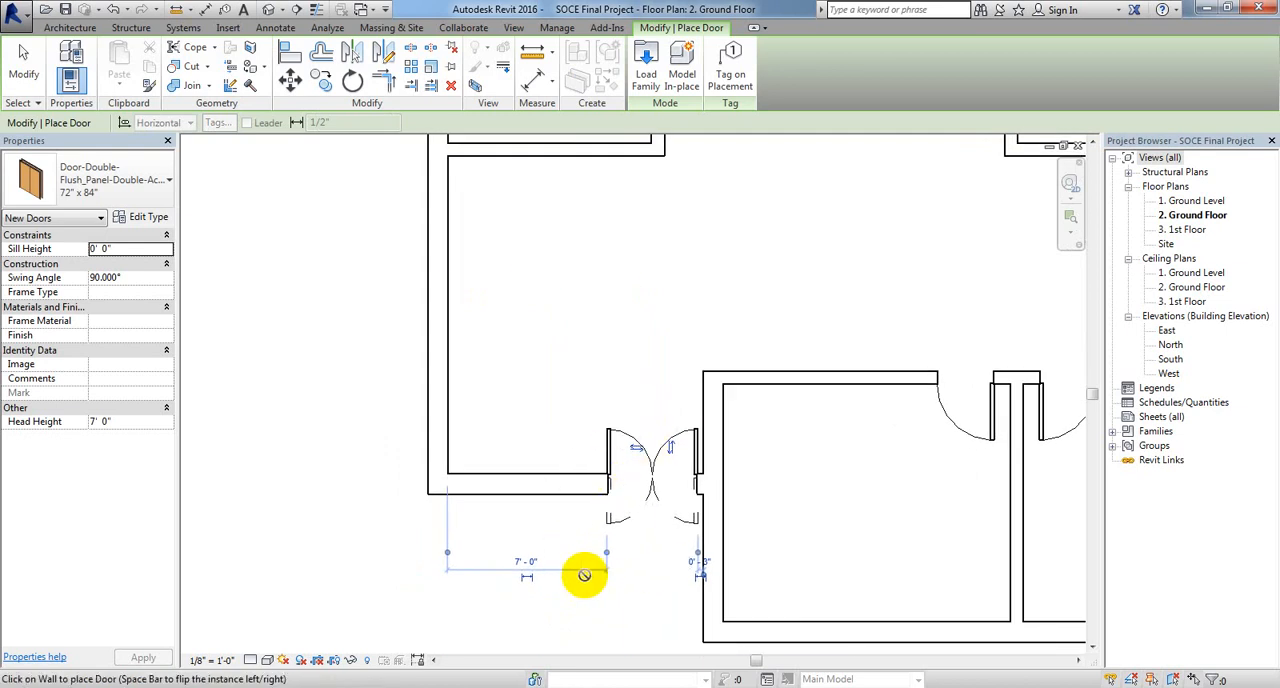
pyautogui.moveTo(574, 568); pyautogui.dragTo(587, 492, button='middle')
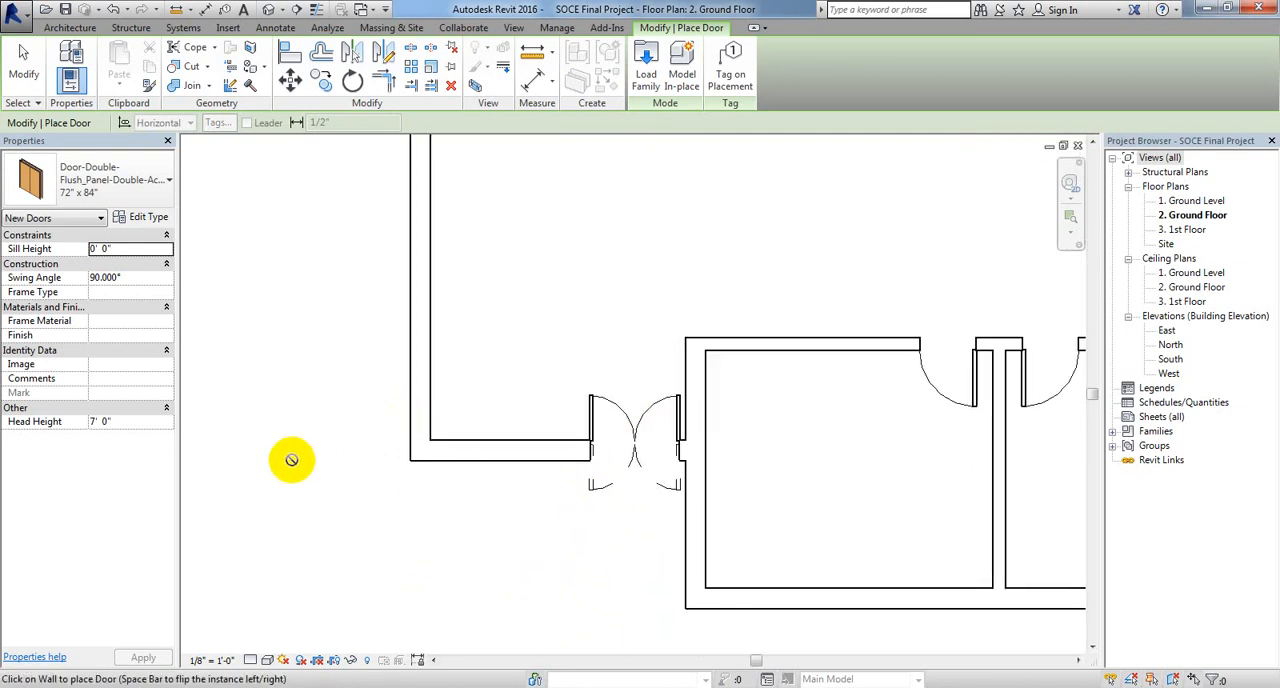
pyautogui.scroll(-5, 280, 488)
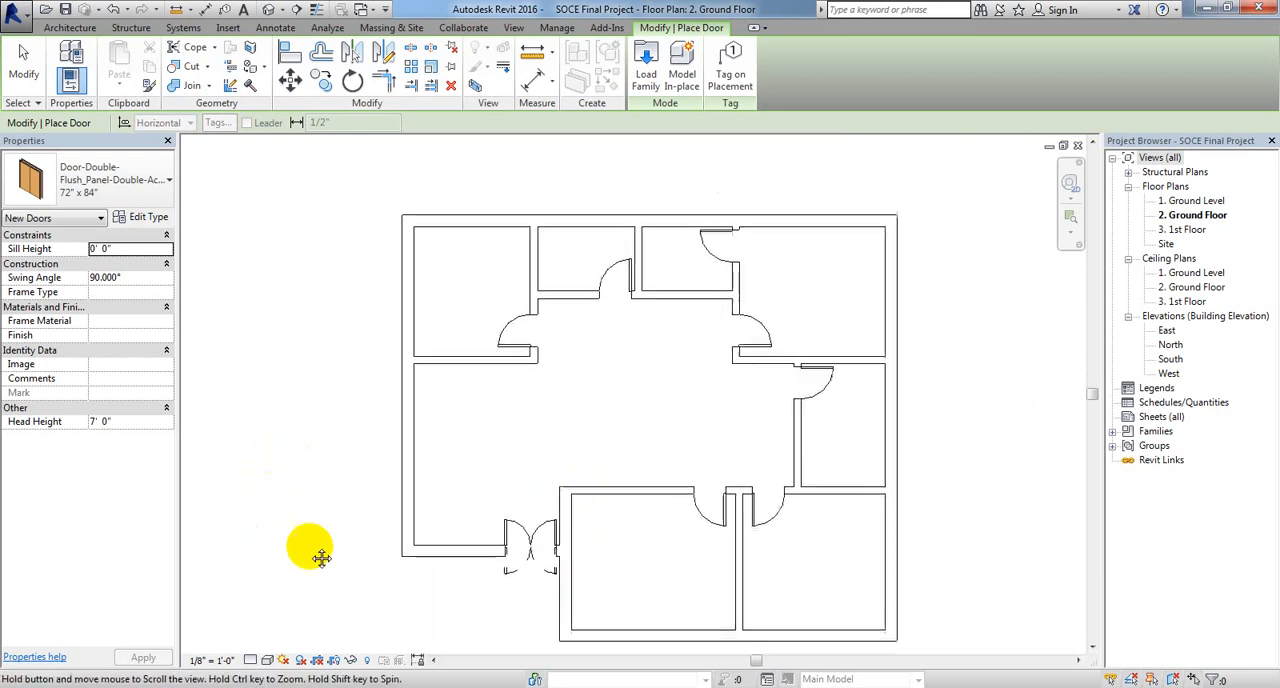
pyautogui.click(24, 68)
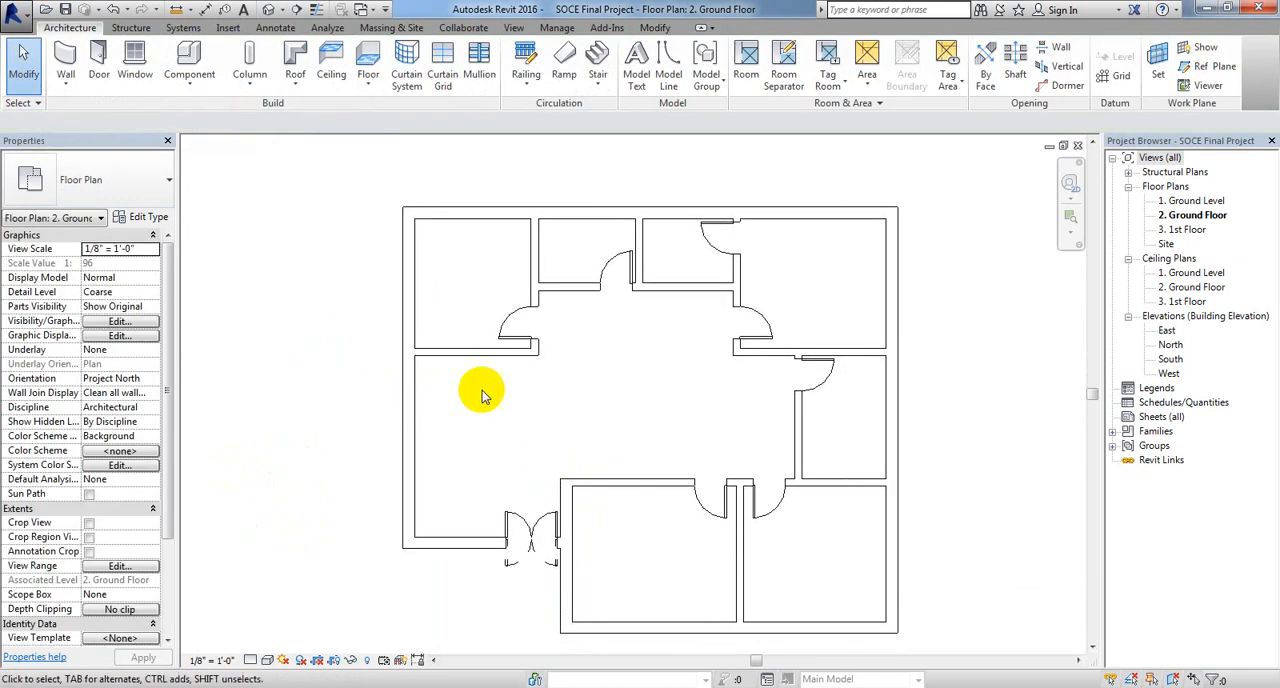
# Step: Open the default 3D view and set its visual style to Shaded to inspect the placed doors
pyautogui.moveTo(972, 432)
pyautogui.mouseDown(button='middle')
pyautogui.moveTo(951, 429)
pyautogui.moveTo(955, 415)
pyautogui.mouseUp(button='middle')
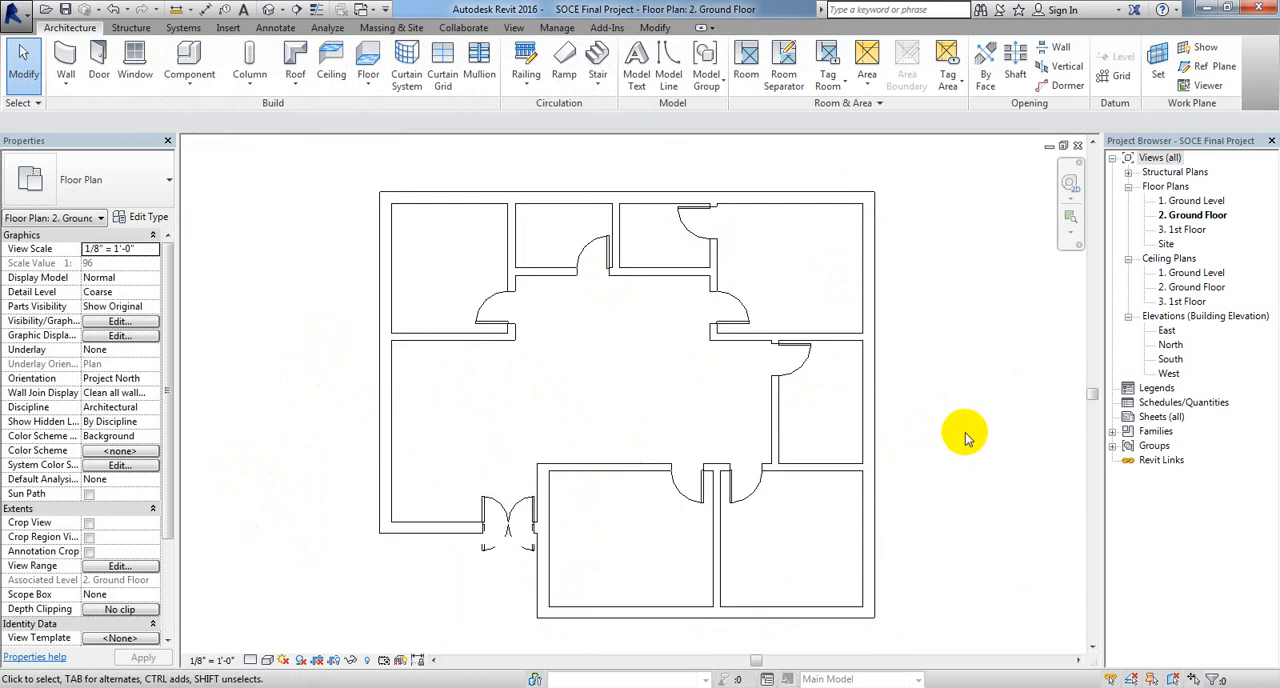
pyautogui.click(514, 28)
pyautogui.click(472, 62)
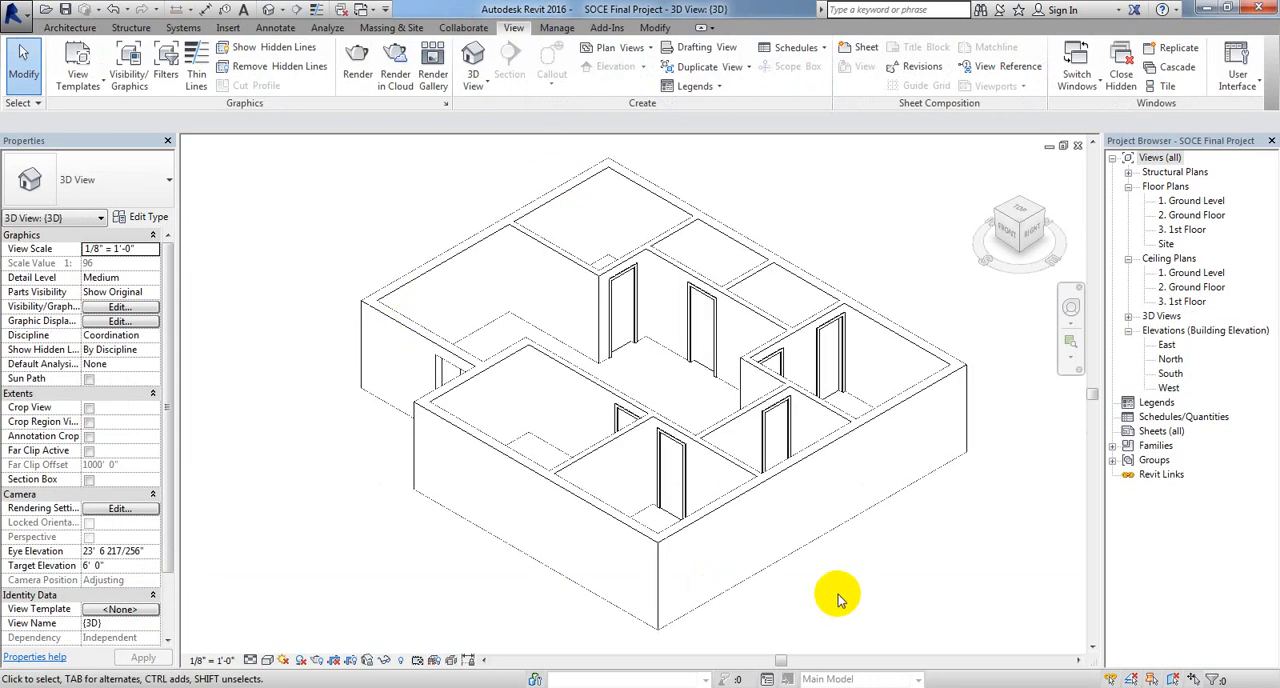
pyautogui.moveTo(857, 560); pyautogui.dragTo(842, 552, button='middle')
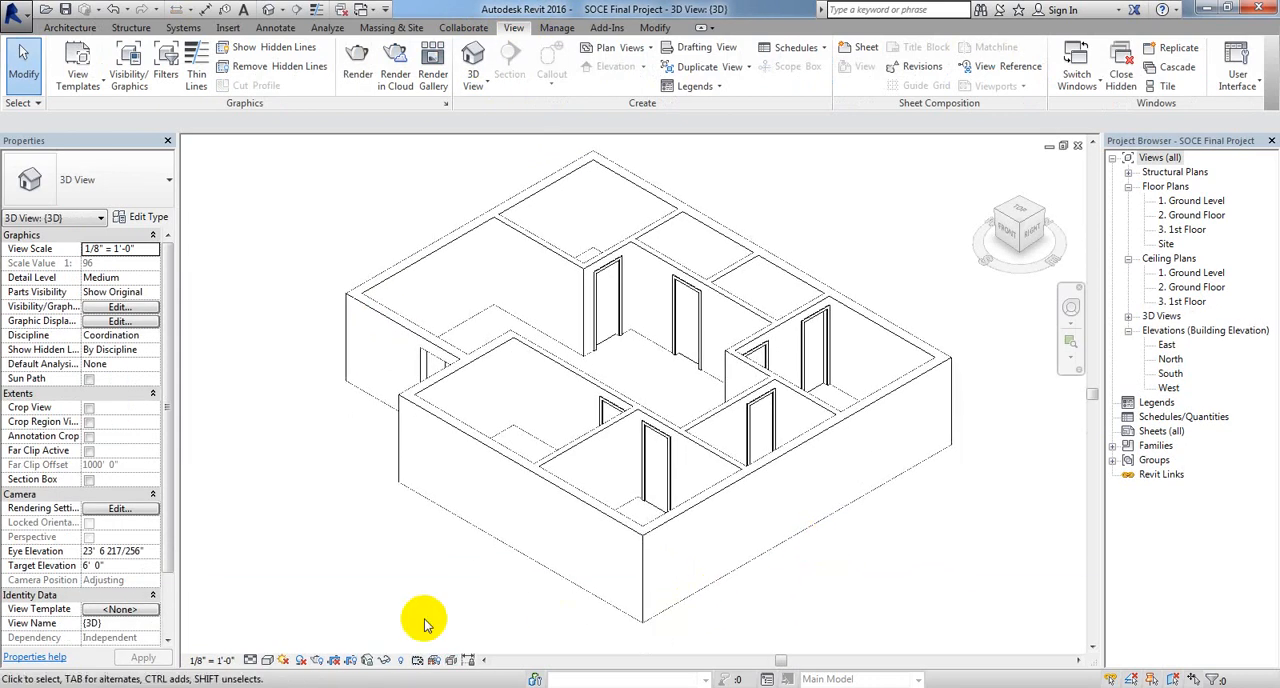
pyautogui.click(267, 660)
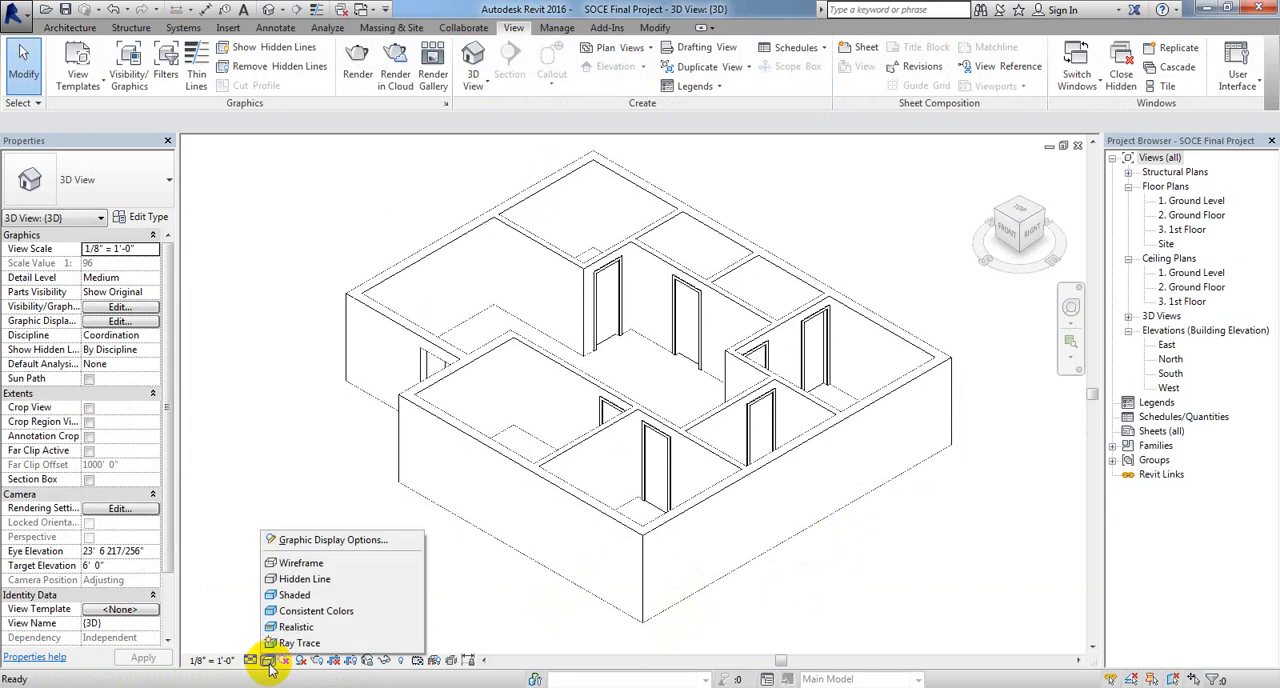
pyautogui.click(322, 598)
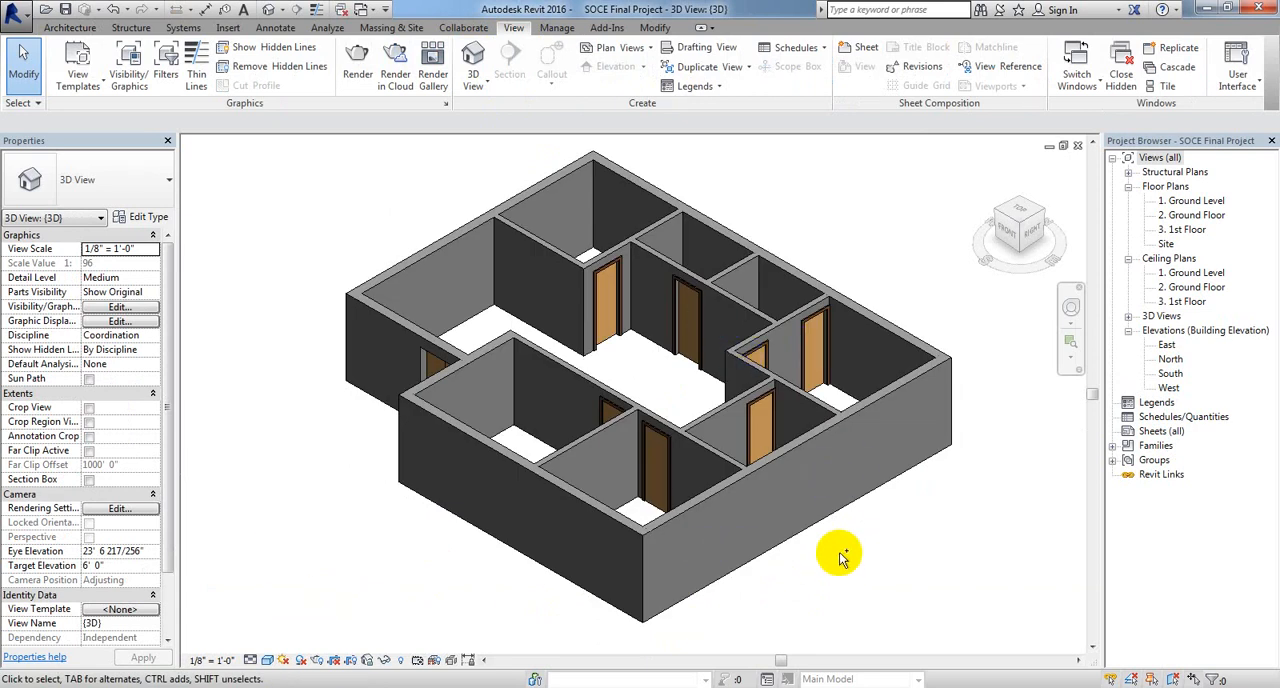
pyautogui.keyDown('ctrl'); pyautogui.moveTo(840, 553); pyautogui.dragTo(986, 367, button='middle'); pyautogui.keyUp('ctrl')
pyautogui.keyDown('shift'); pyautogui.moveTo(974, 263); pyautogui.dragTo(742, 231, button='middle'); pyautogui.keyUp('shift')
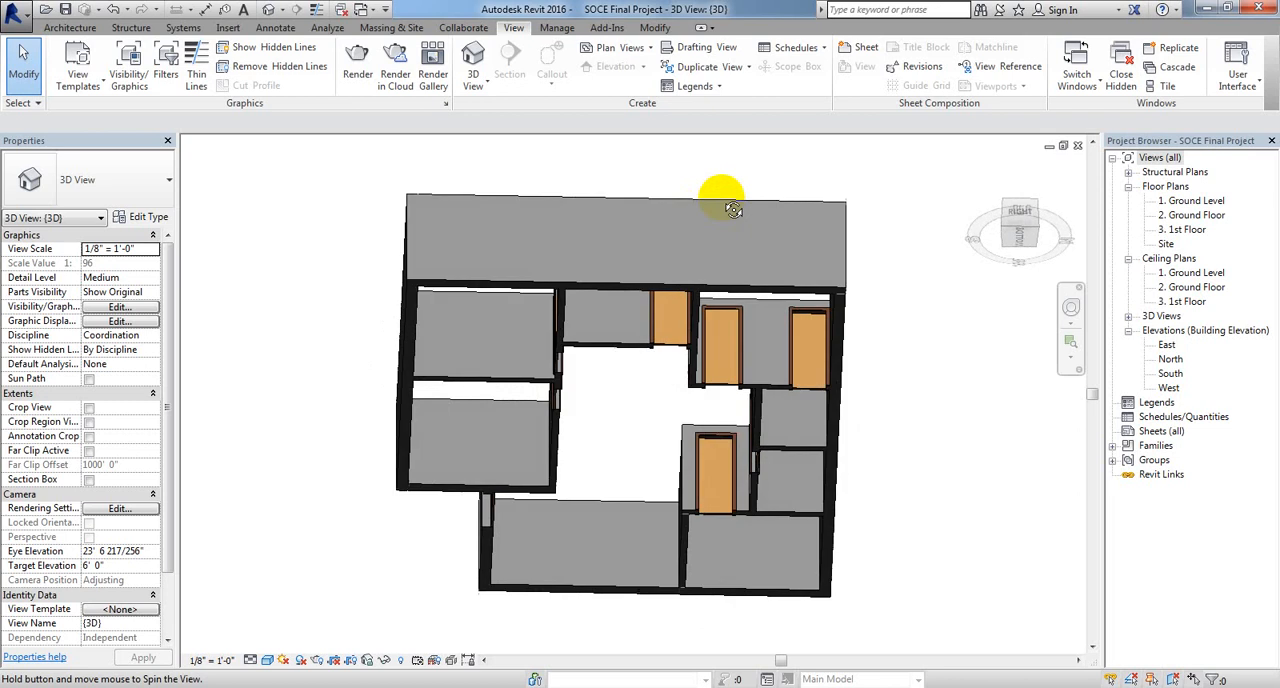
# Step: Select the double entrance door in the 3D view and open its family for editing
pyautogui.keyDown('shift'); pyautogui.moveTo(782, 246); pyautogui.dragTo(1043, 571, button='middle'); pyautogui.keyUp('shift')
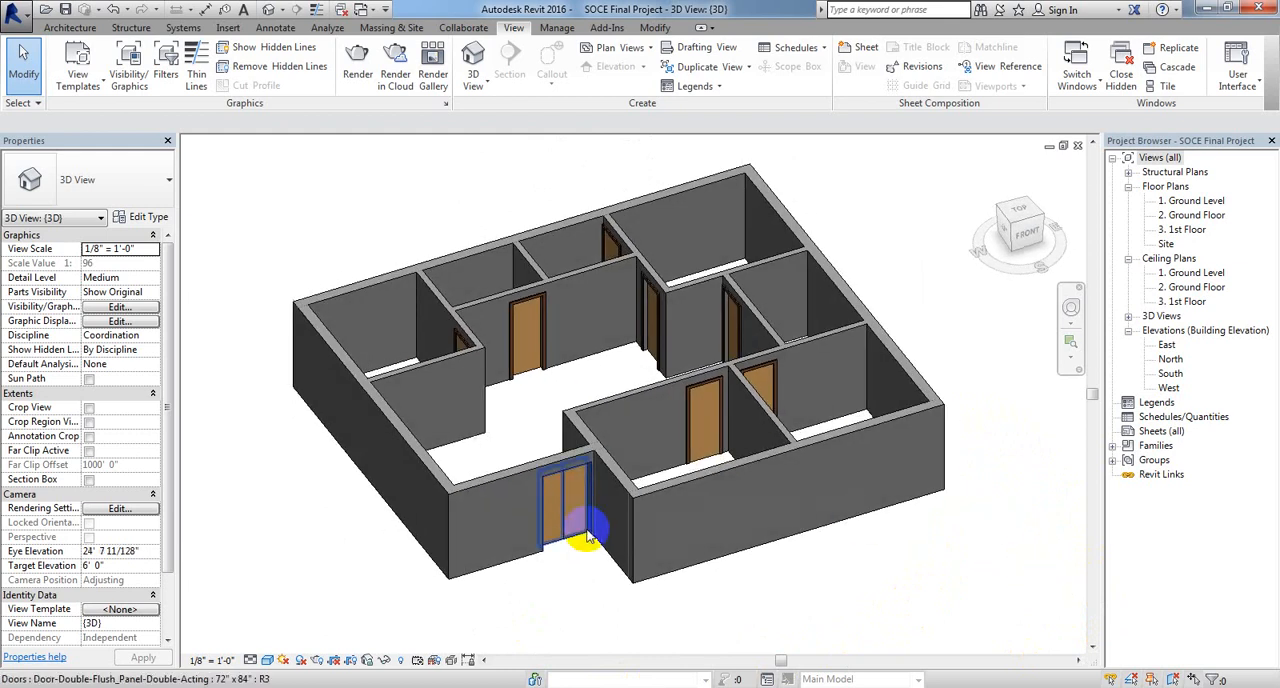
pyautogui.click(567, 506)
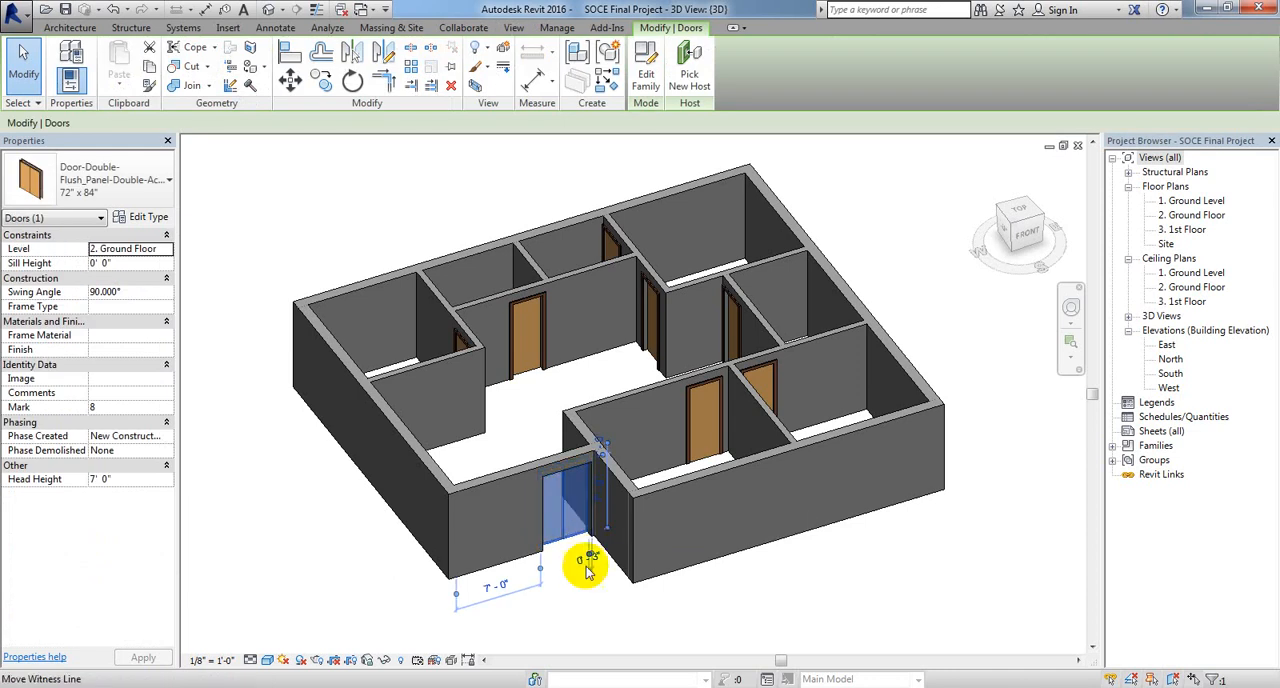
pyautogui.rightClick(567, 514)
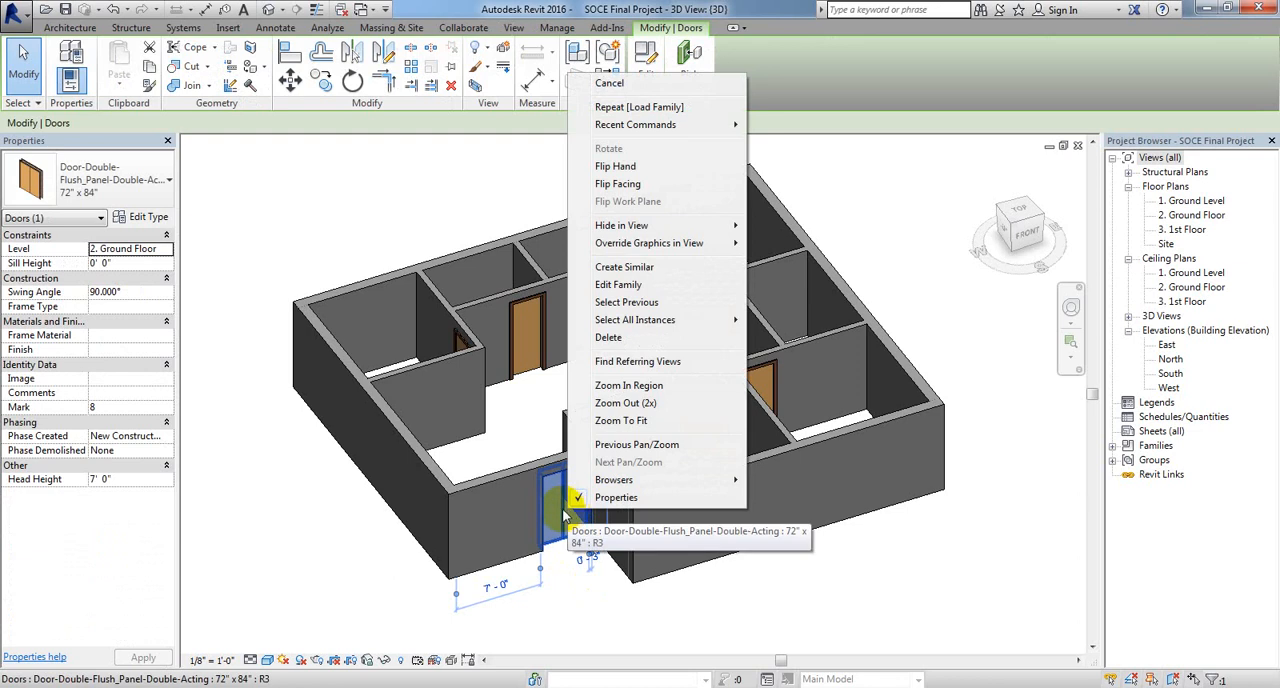
pyautogui.click(624, 289)
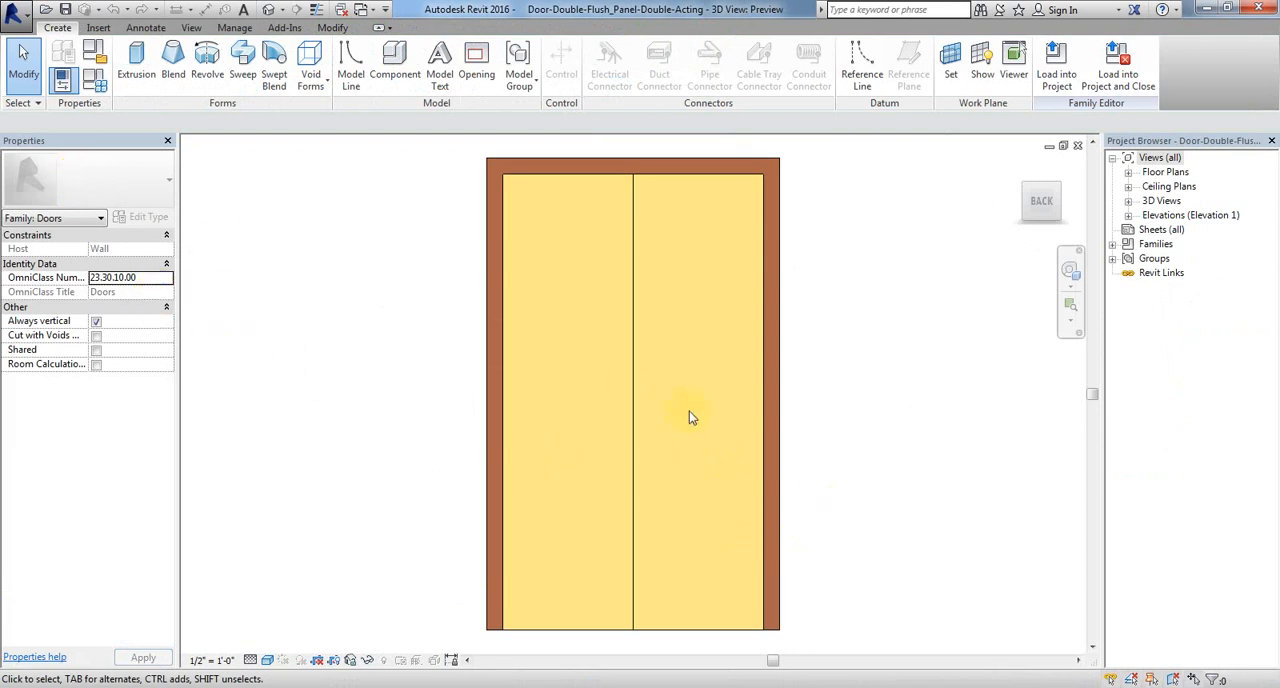
# Step: Examine the double door family's 3D preview from a slightly turned angle and check its available floor plan views
pyautogui.scroll(-2, 663, 355)
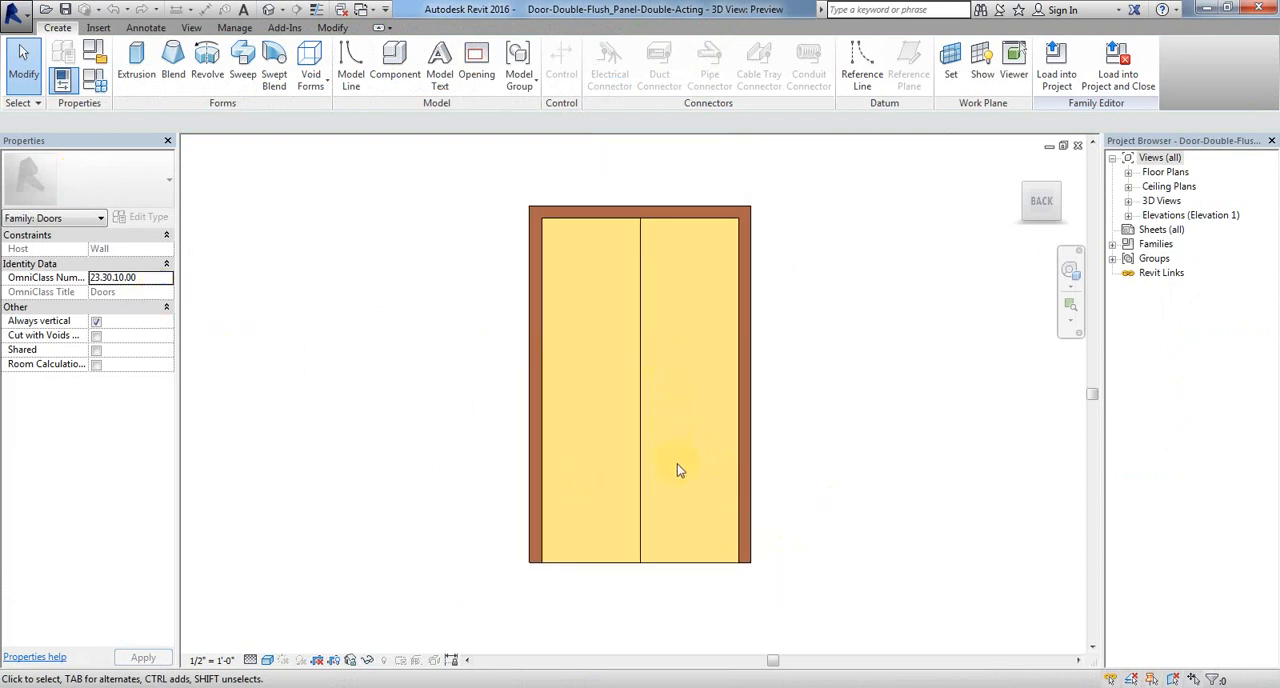
pyautogui.moveTo(686, 473); pyautogui.dragTo(654, 464, button='middle')
pyautogui.rightClick(586, 397)
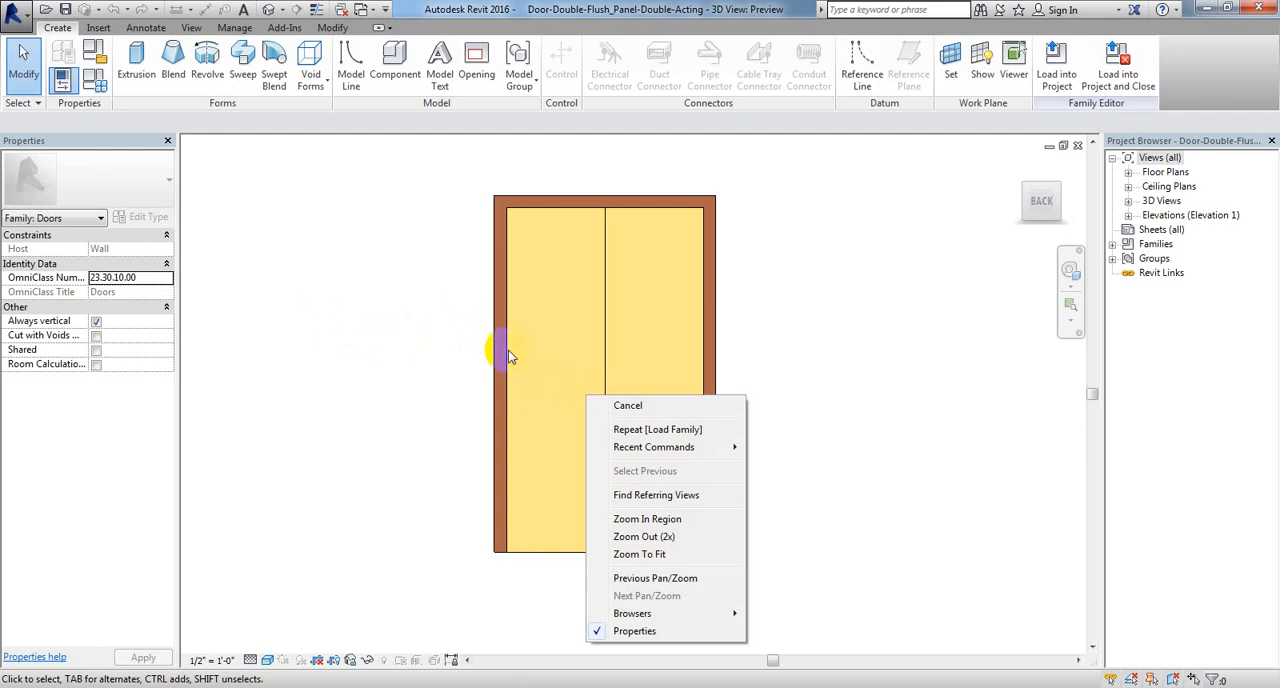
pyautogui.click(533, 333)
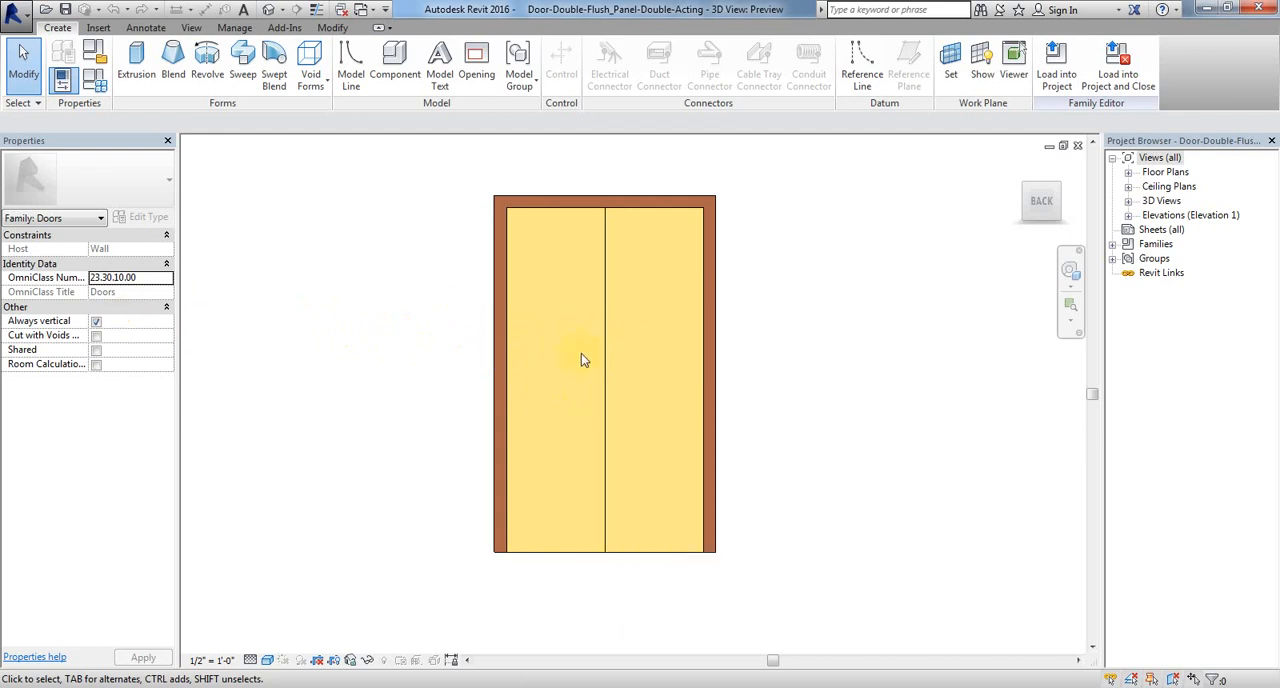
pyautogui.moveTo(472, 358); pyautogui.dragTo(429, 418, button='middle')
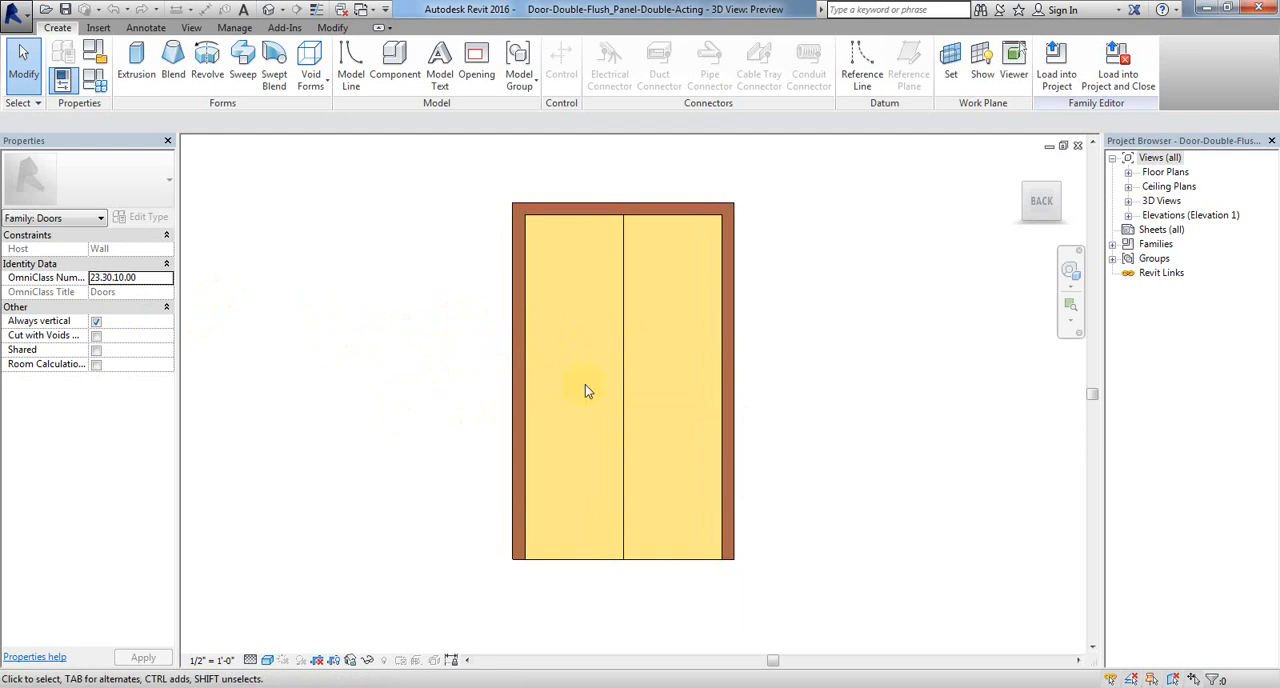
pyautogui.moveTo(597, 397); pyautogui.dragTo(586, 406, button='middle')
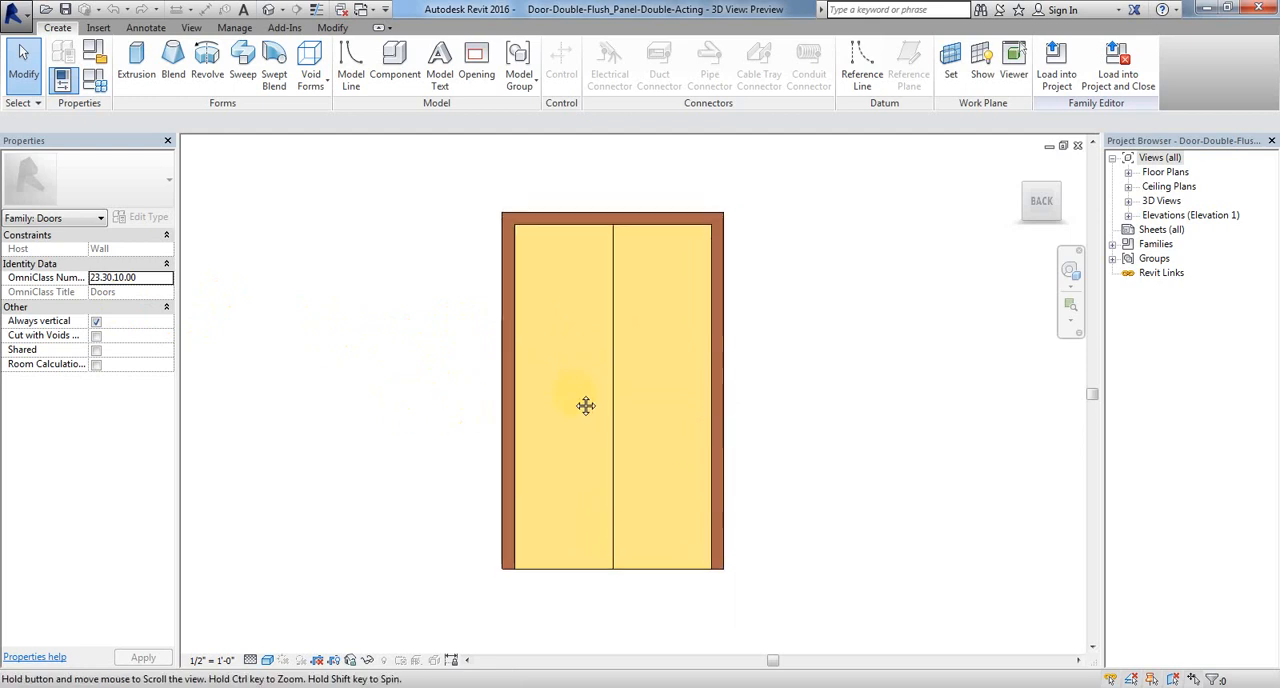
pyautogui.click(1128, 173)
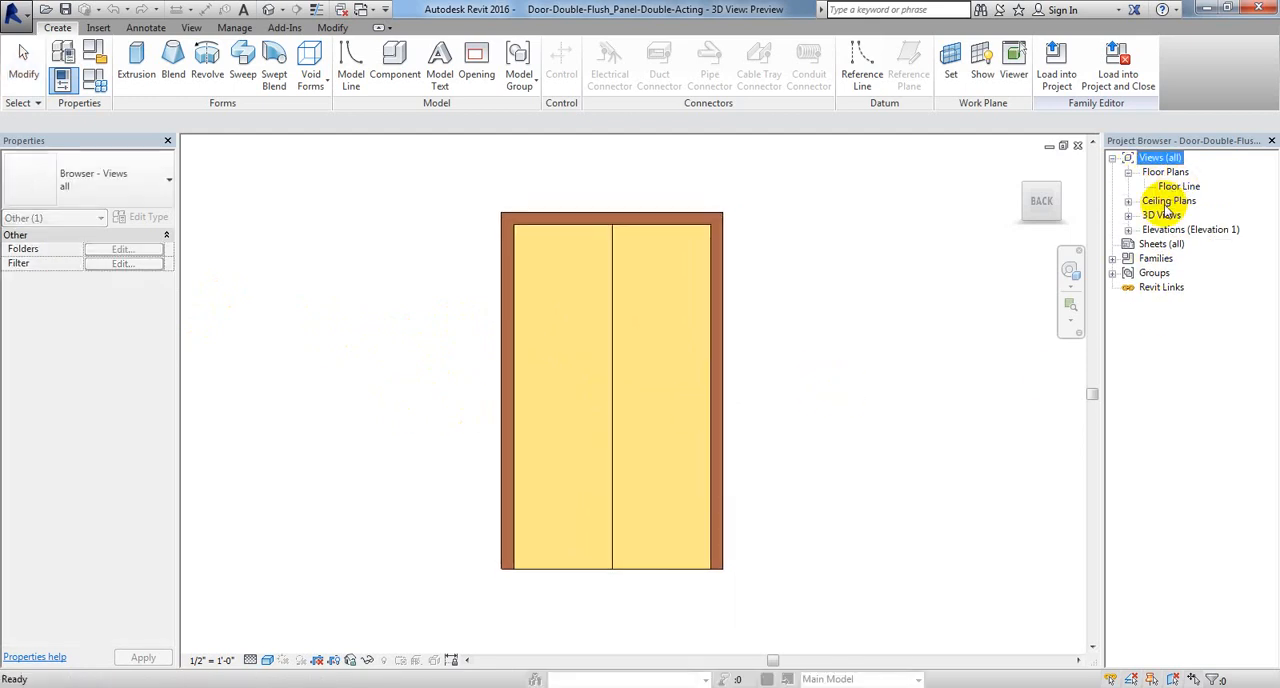
pyautogui.click(762, 396)
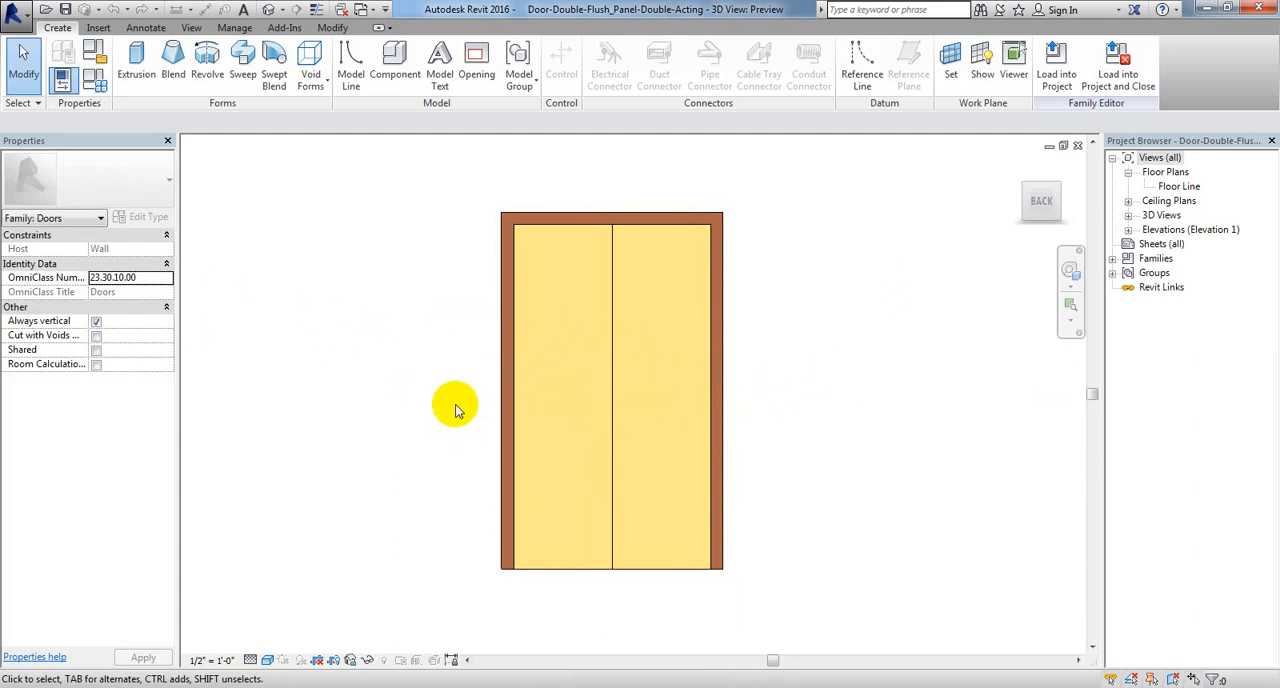
pyautogui.moveTo(723, 365); pyautogui.dragTo(700, 366, button='middle')
pyautogui.moveTo(1040, 178)
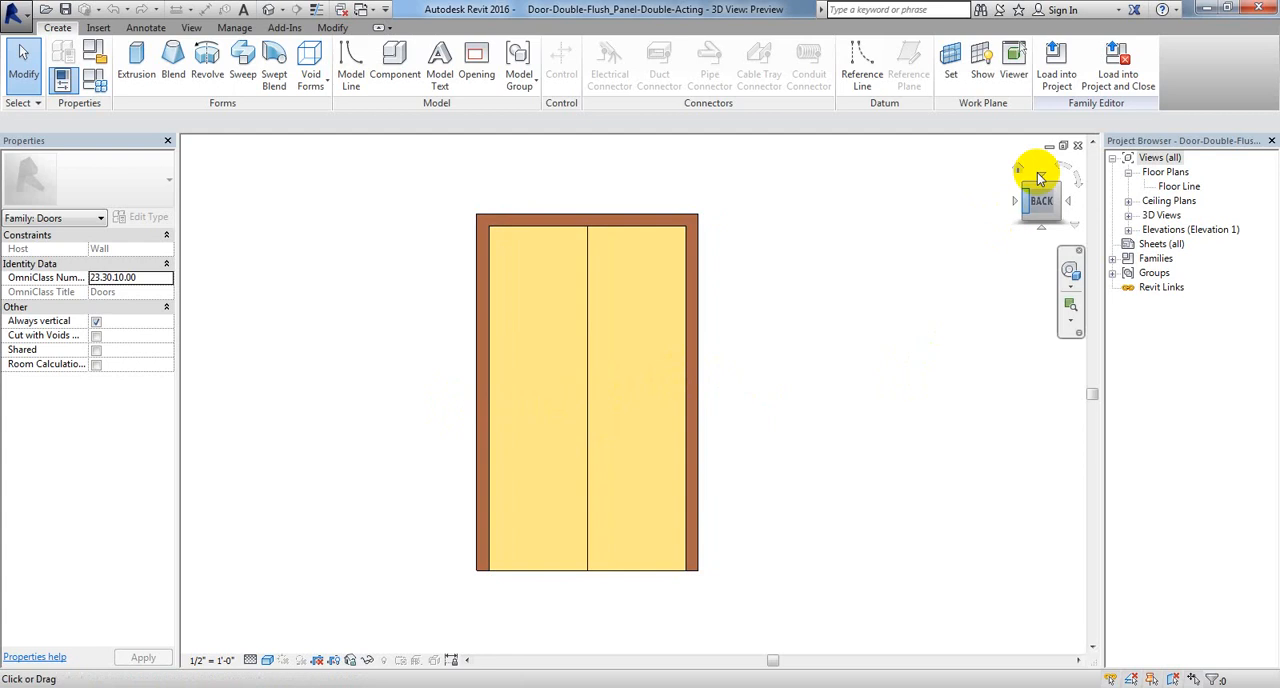
pyautogui.moveTo(1035, 192); pyautogui.dragTo(266, 194)
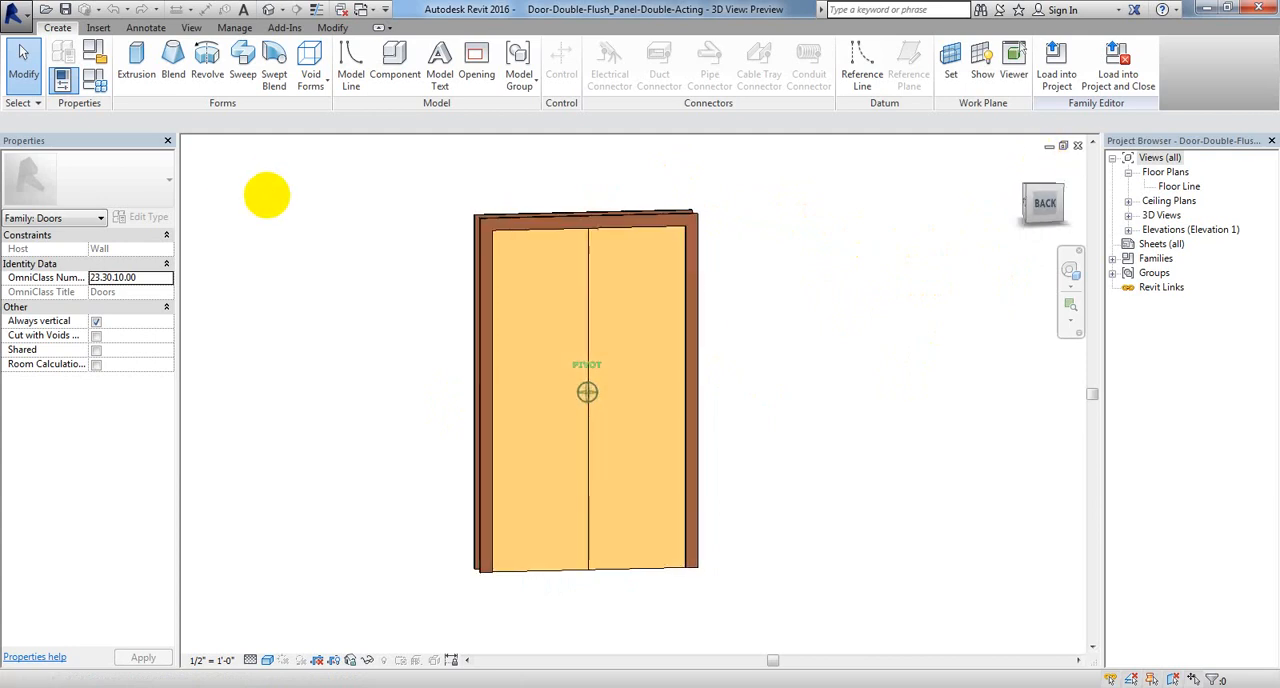
pyautogui.click(23, 68)
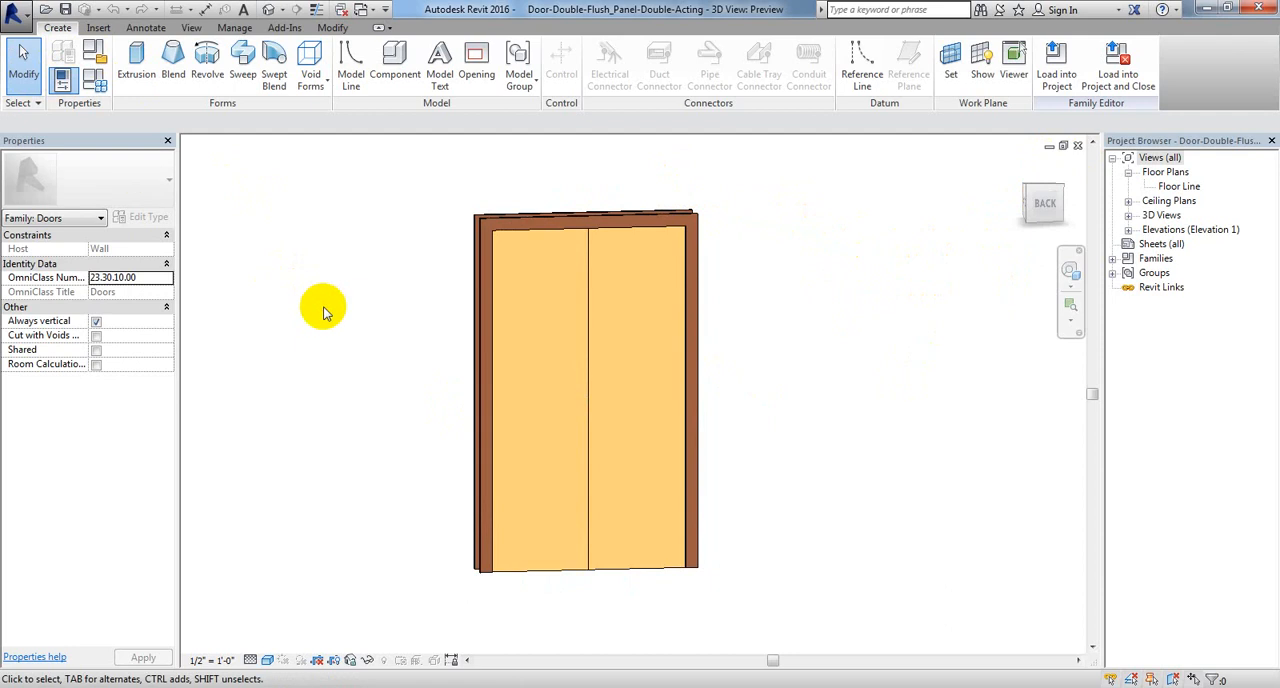
# Step: Open the door panel's extrusion sketch to inspect its outline and extrusion settings, and leave the sketch
pyautogui.doubleClick(672, 360)
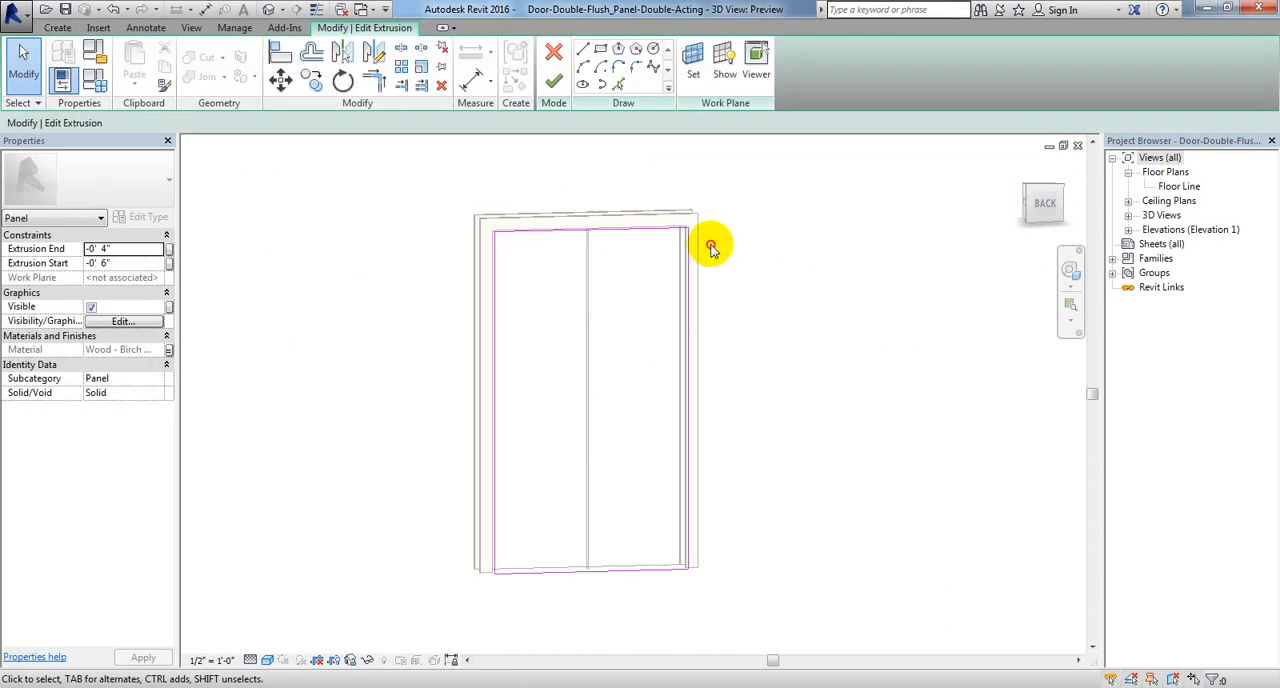
pyautogui.moveTo(376, 274)
pyautogui.mouseDown(button='middle')
pyautogui.moveTo(389, 283)
pyautogui.moveTo(376, 270)
pyautogui.mouseUp(button='middle')
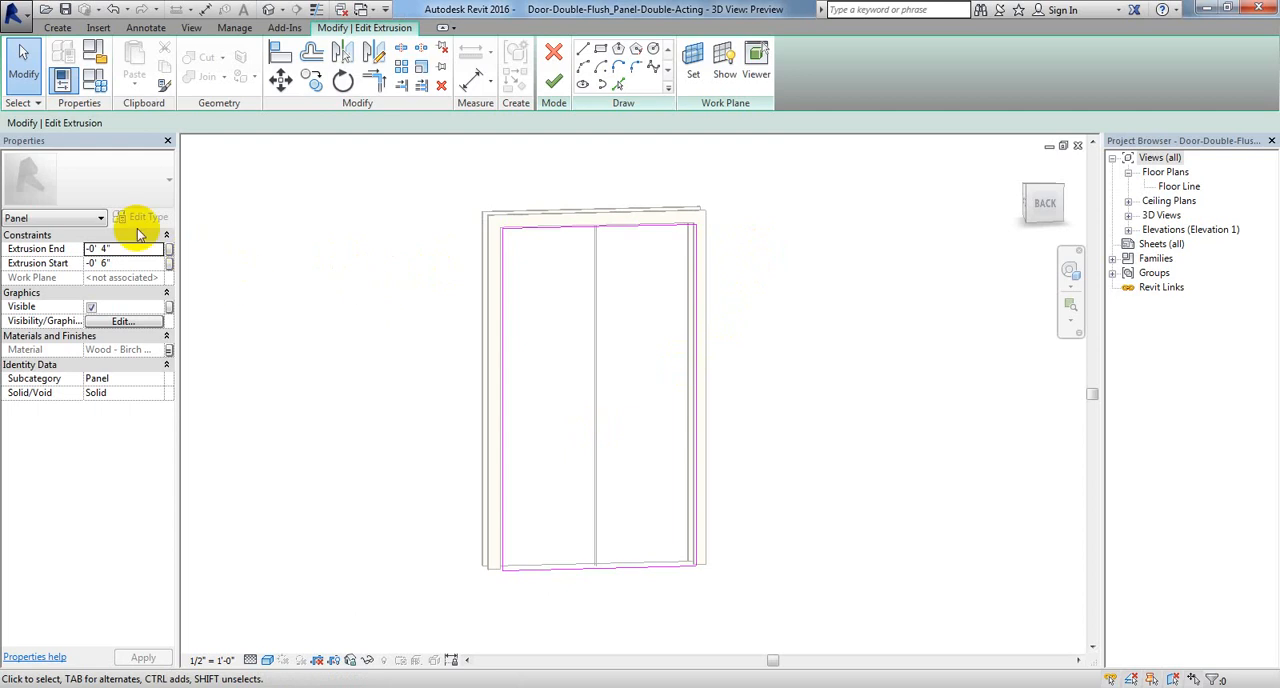
pyautogui.moveTo(849, 323); pyautogui.dragTo(857, 331, button='middle')
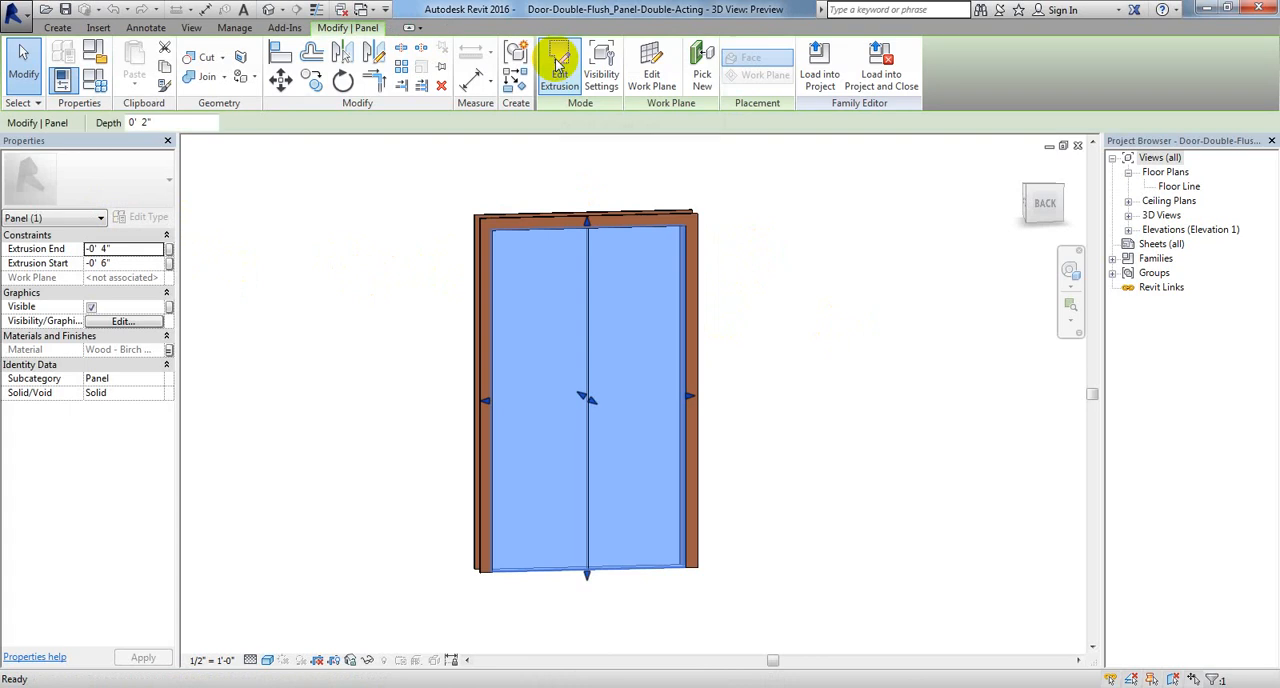
pyautogui.click(822, 284)
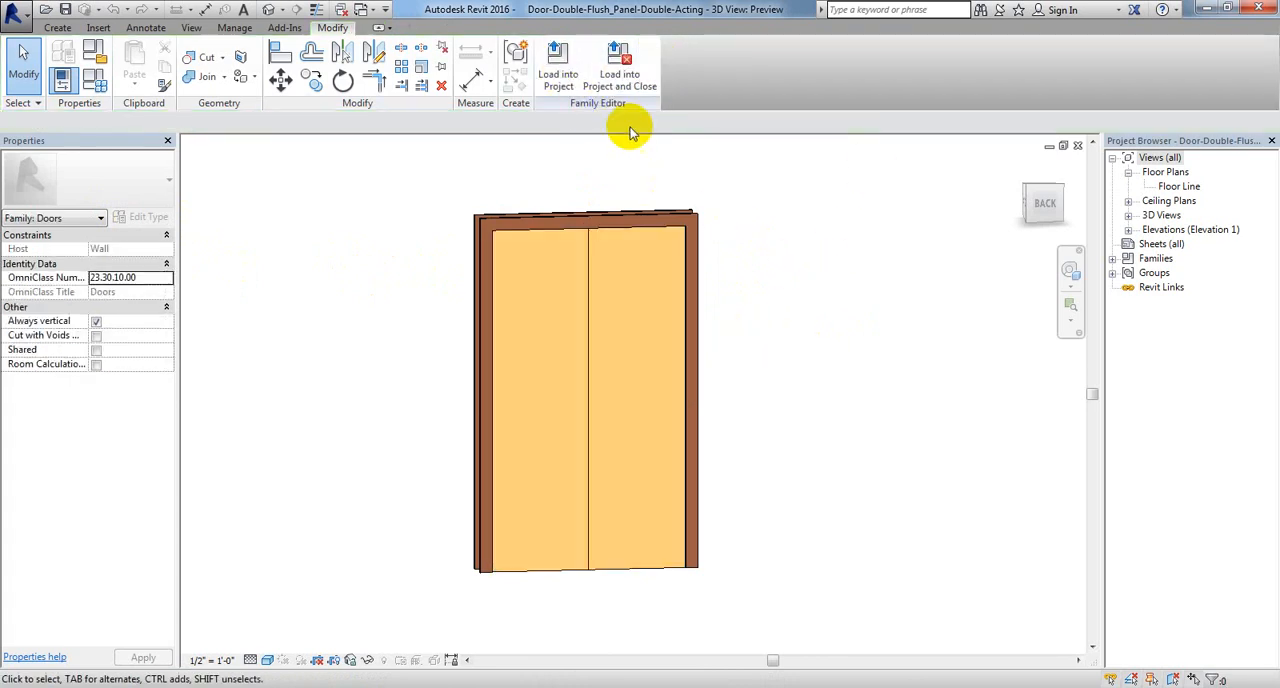
# Step: Load the double door family back into the project, close it, and look over the placed doors in 3D
pyautogui.click(620, 70)
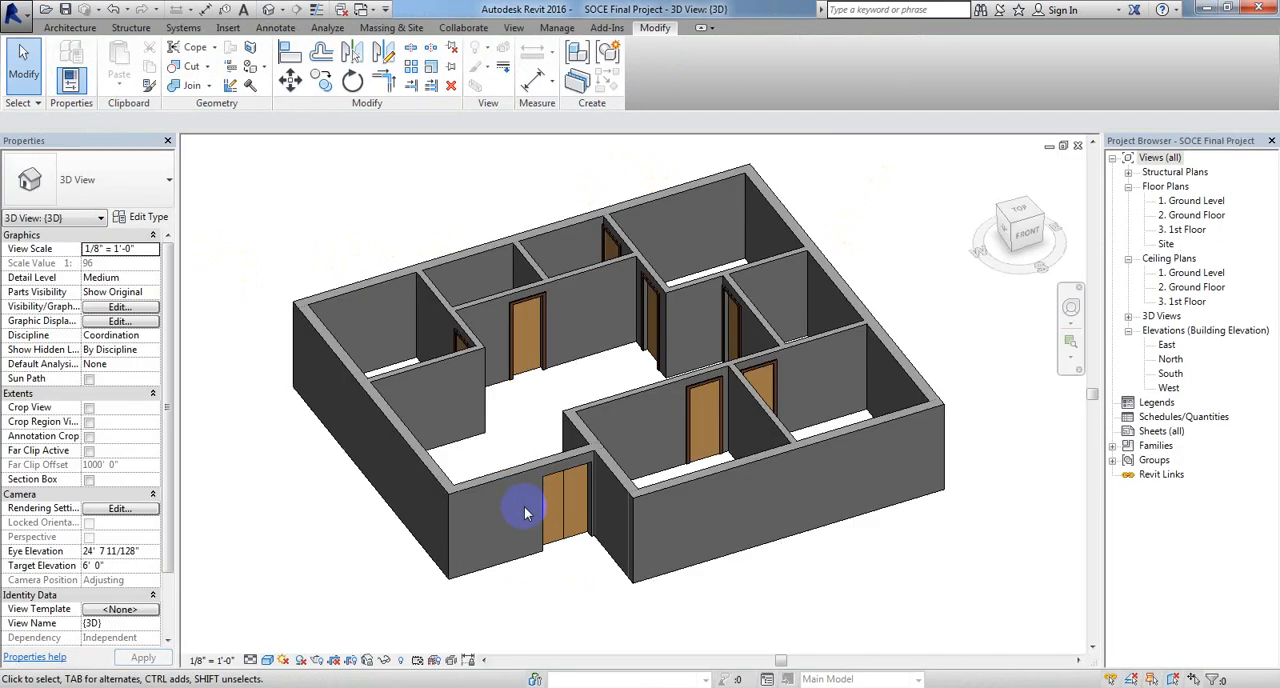
pyautogui.moveTo(523, 603); pyautogui.dragTo(529, 614, button='middle')
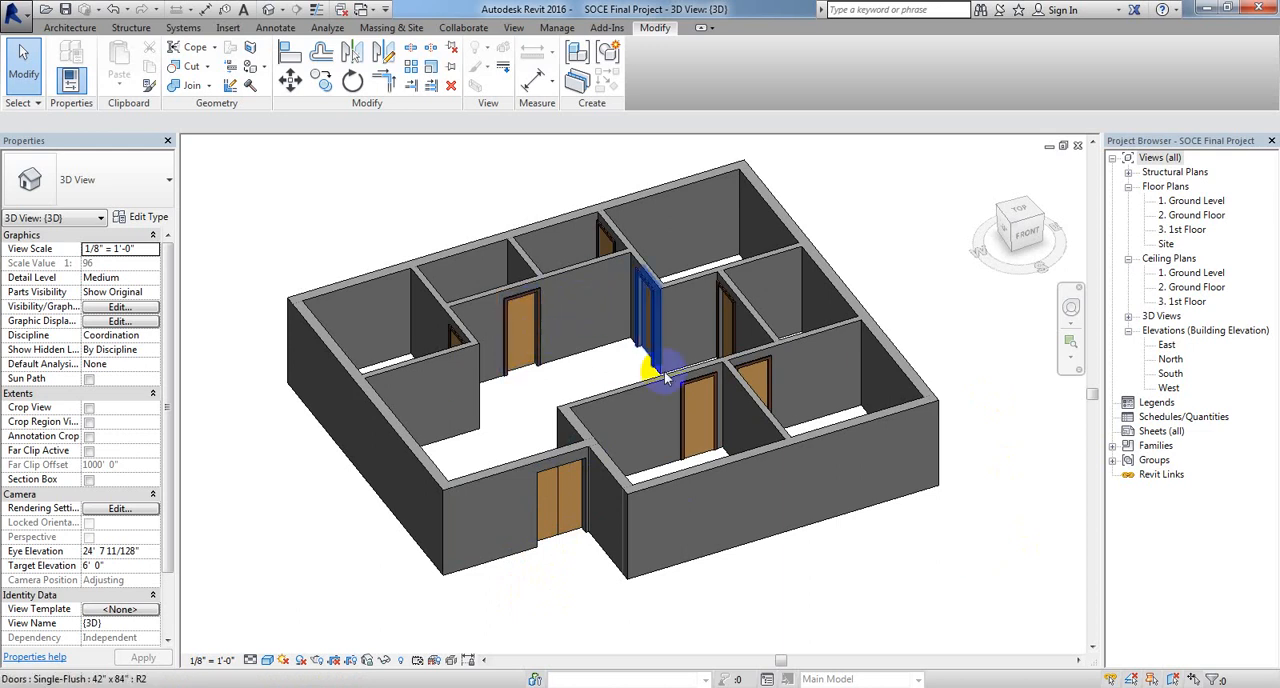
pyautogui.moveTo(732, 605); pyautogui.dragTo(748, 598, button='middle')
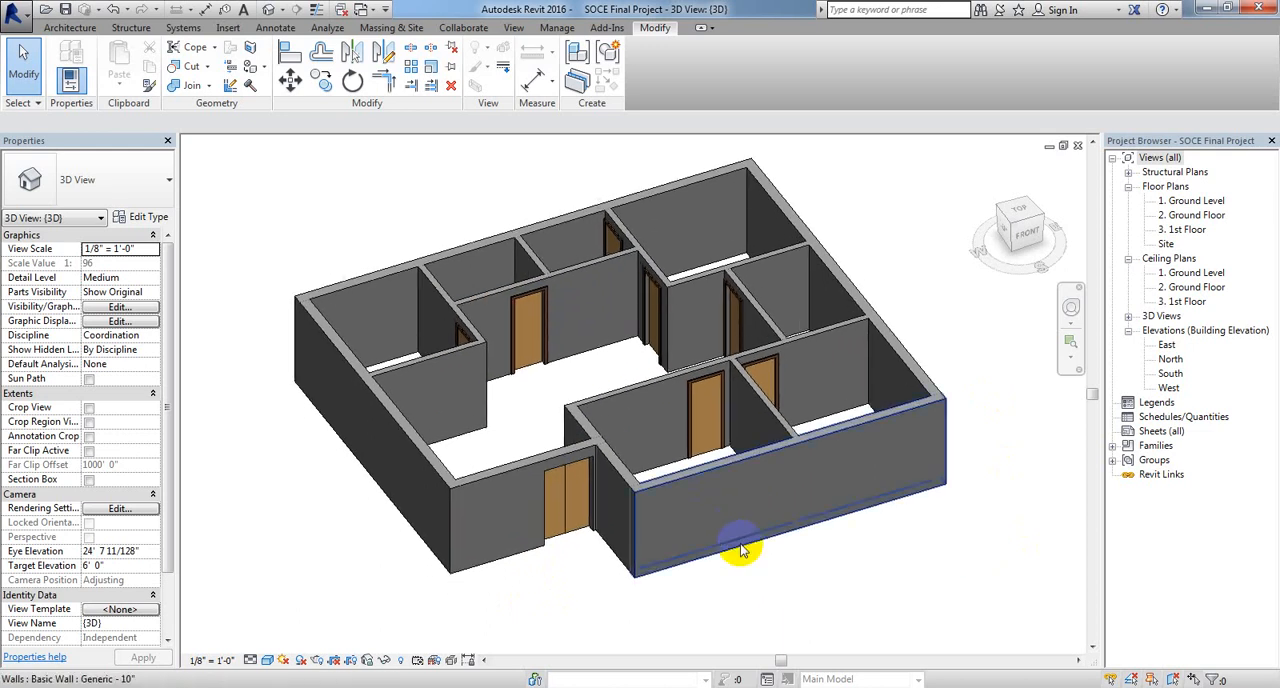
# Step: Open the 2. Ground Floor plan to look over all the placed doors
pyautogui.doubleClick(1190, 216)
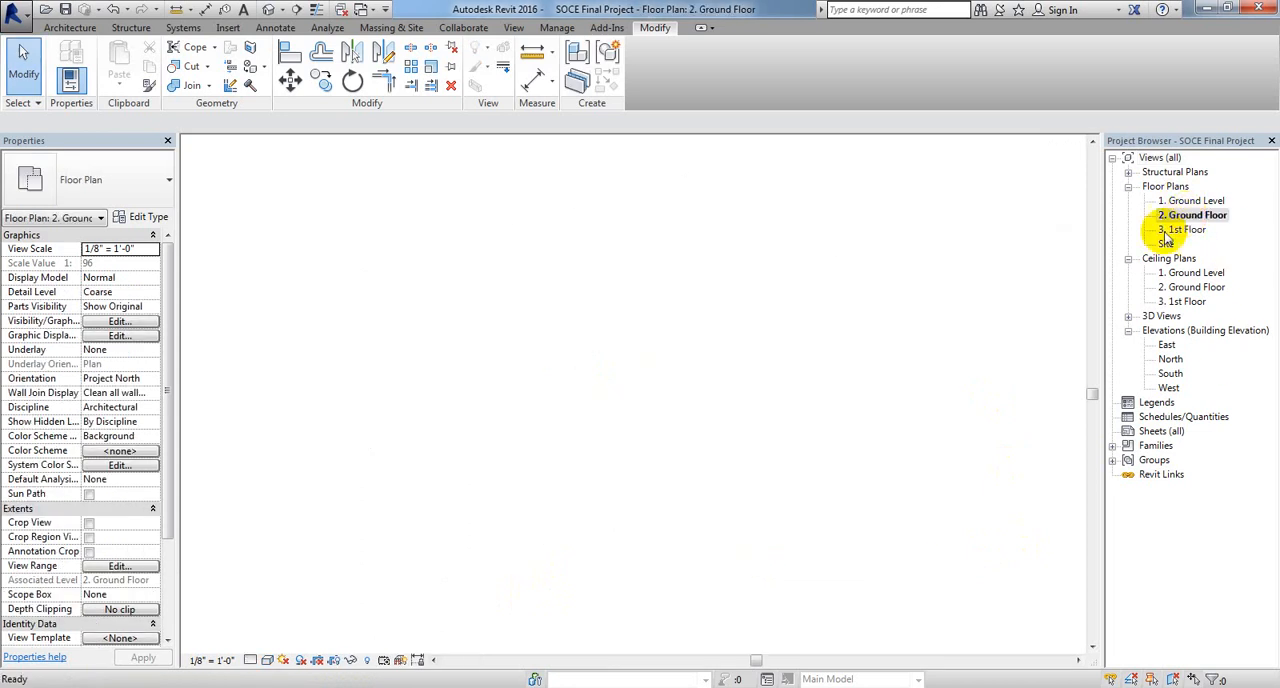
pyautogui.moveTo(691, 419); pyautogui.dragTo(659, 405, button='middle')
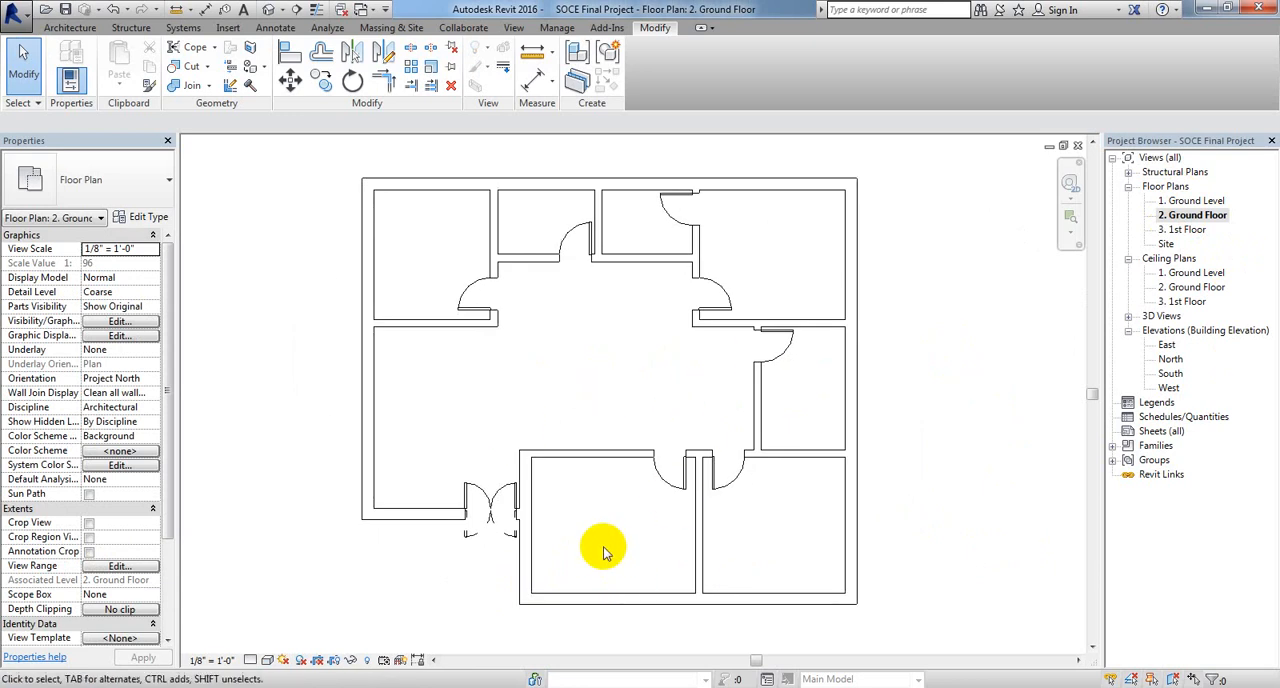
pyautogui.moveTo(594, 548); pyautogui.dragTo(575, 565, button='middle')
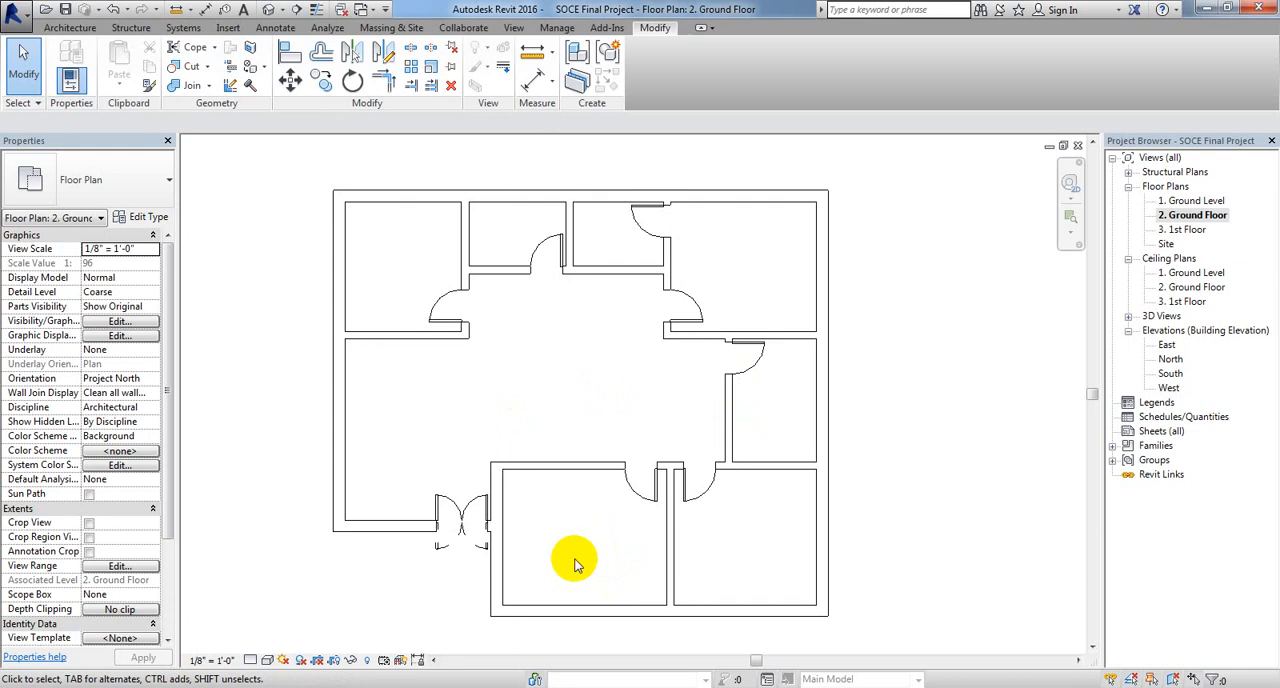